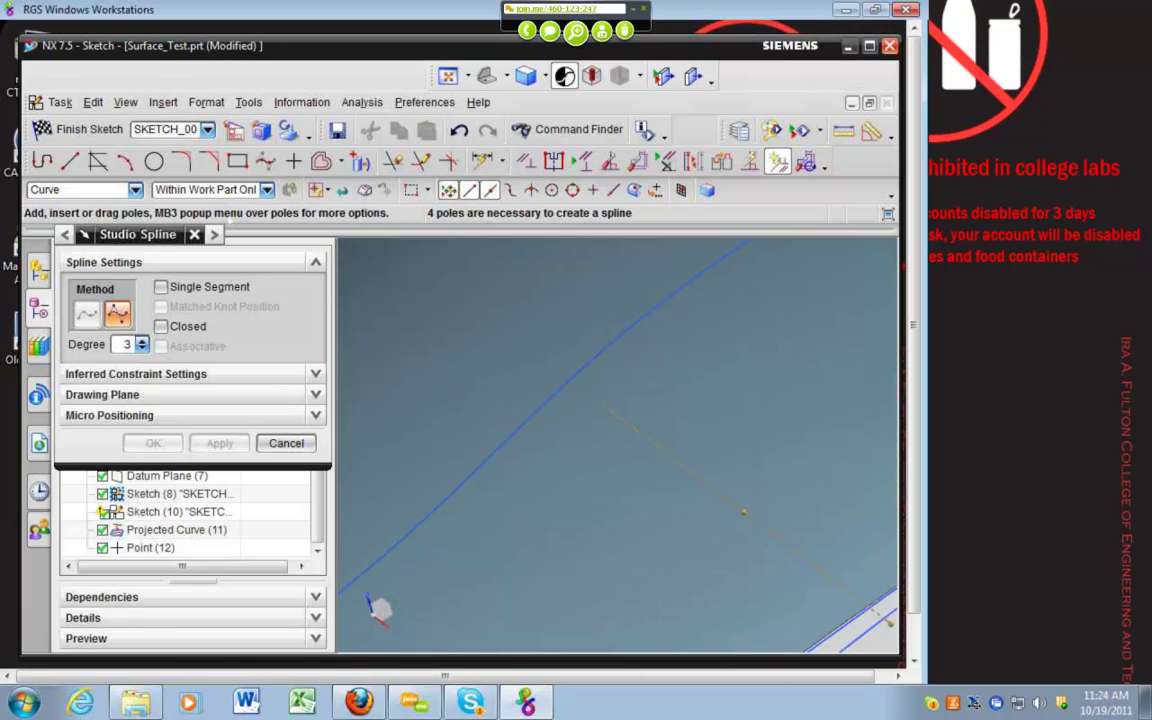
left_click(267, 190)
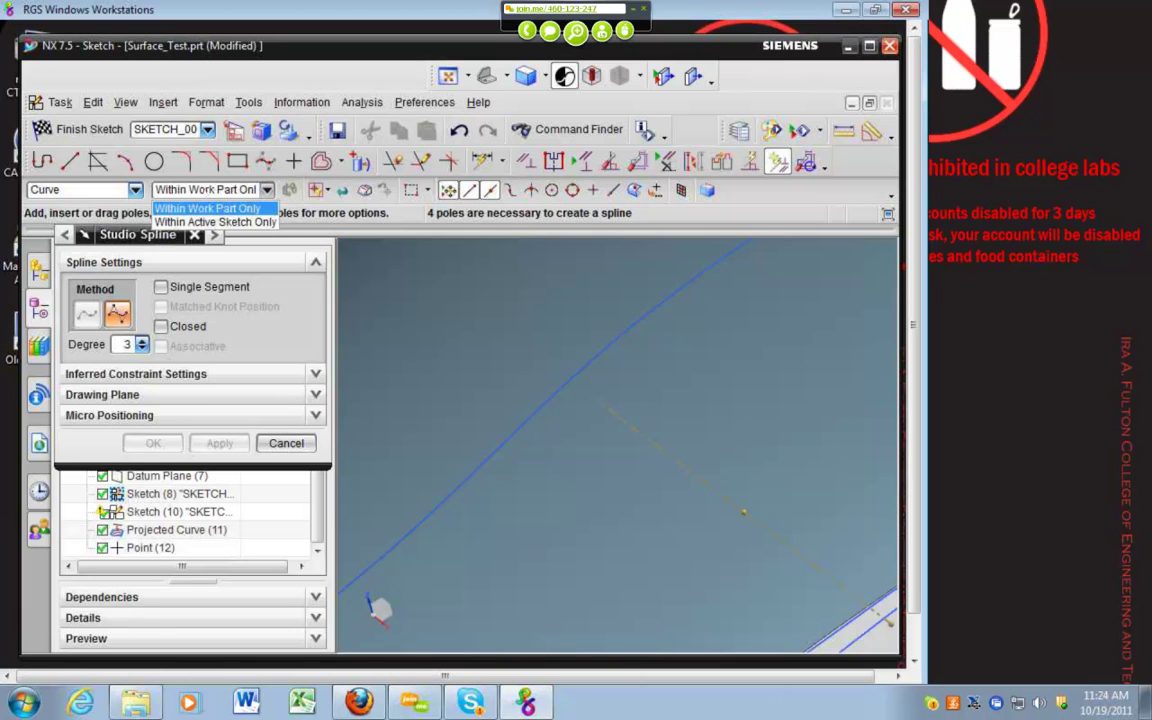
left_click(207, 208)
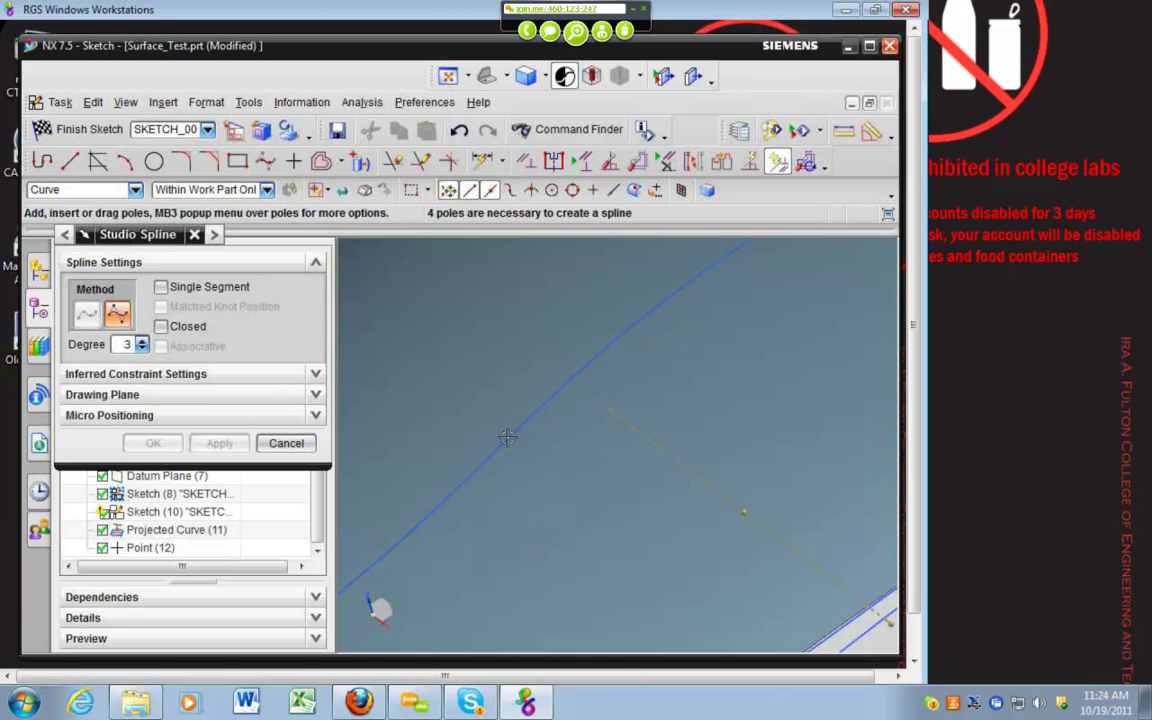
scroll(512, 490, "up", 3)
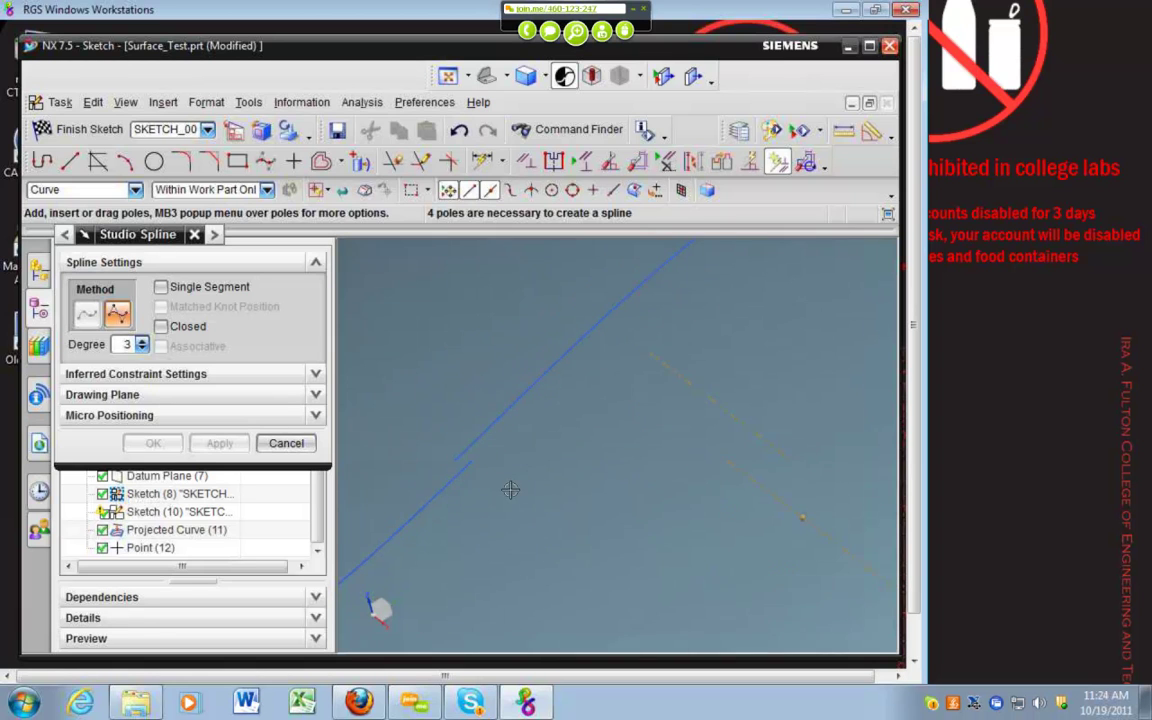
scroll(536, 400, "up", 1)
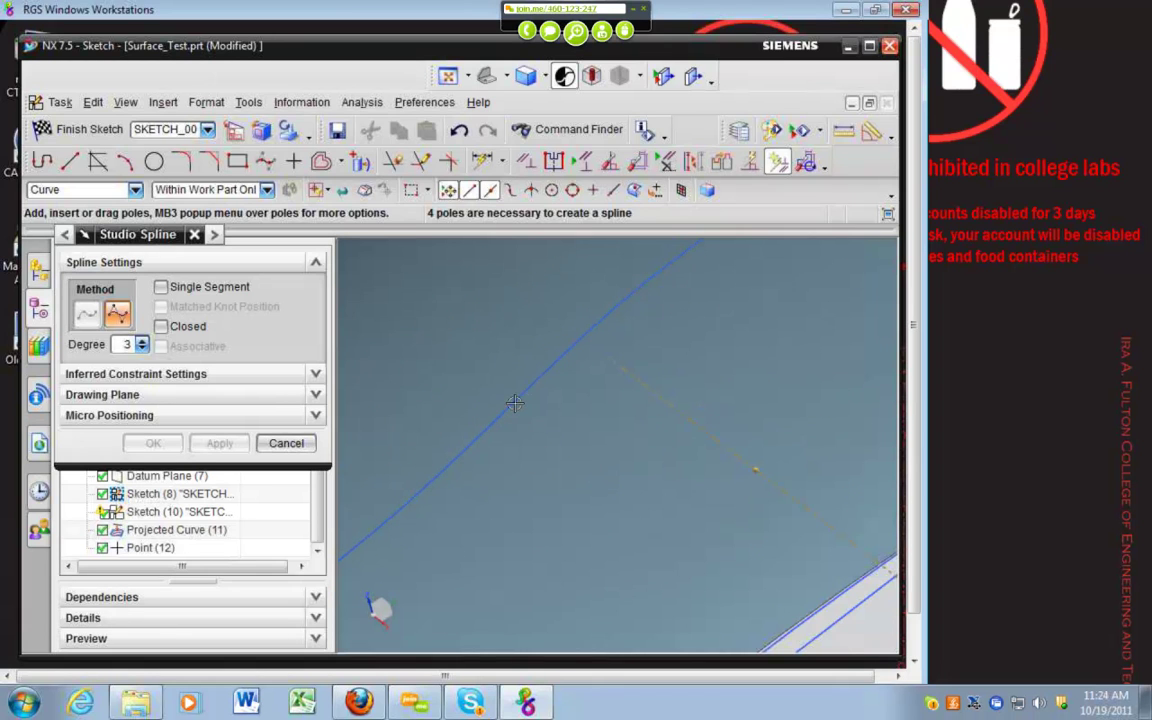
left_click(515, 403)
key("Escape")
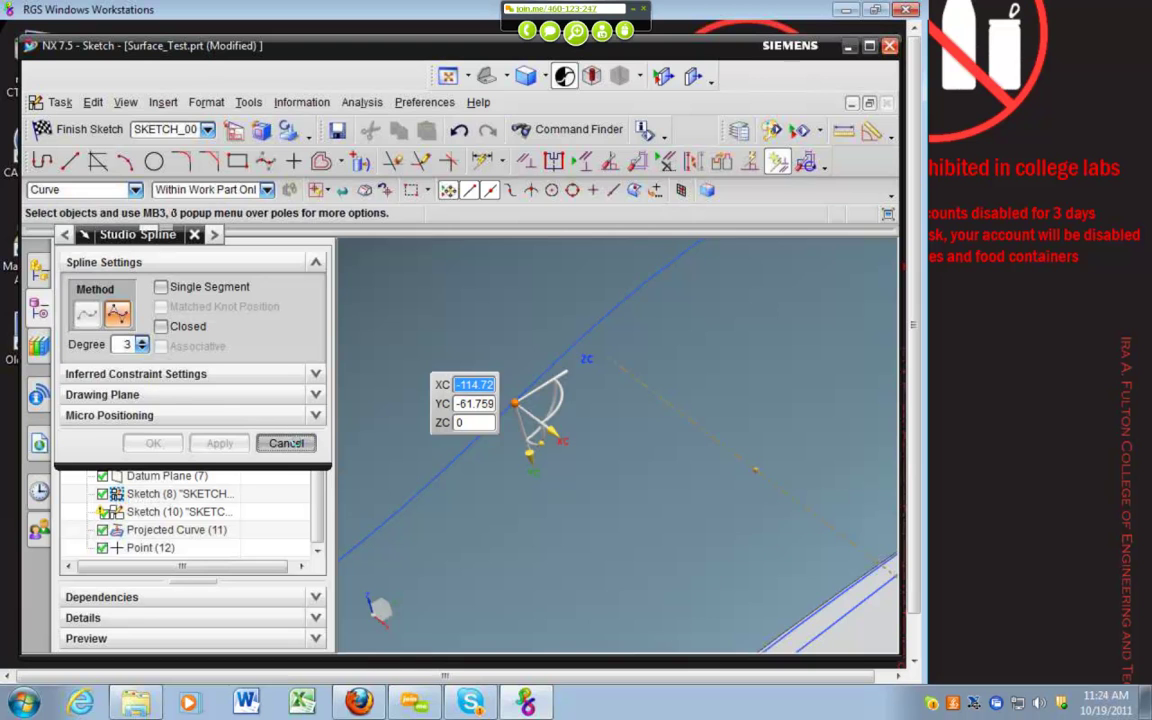
mouse_move(536, 412)
middle_mouse_down()
mouse_move(566, 489)
mouse_move(630, 535)
mouse_move(628, 552)
mouse_move(617, 510)
mouse_move(466, 325)
middle_mouse_up()
key("s")
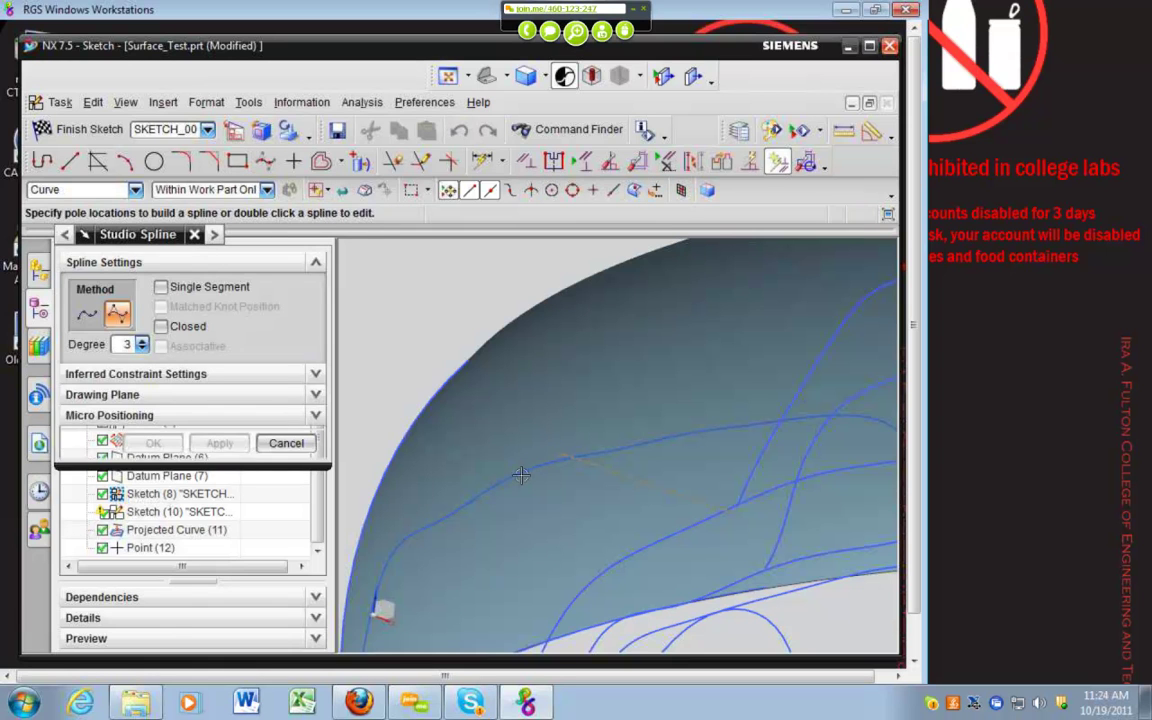
middle_click_drag(519, 577, 722, 531)
left_click(734, 527)
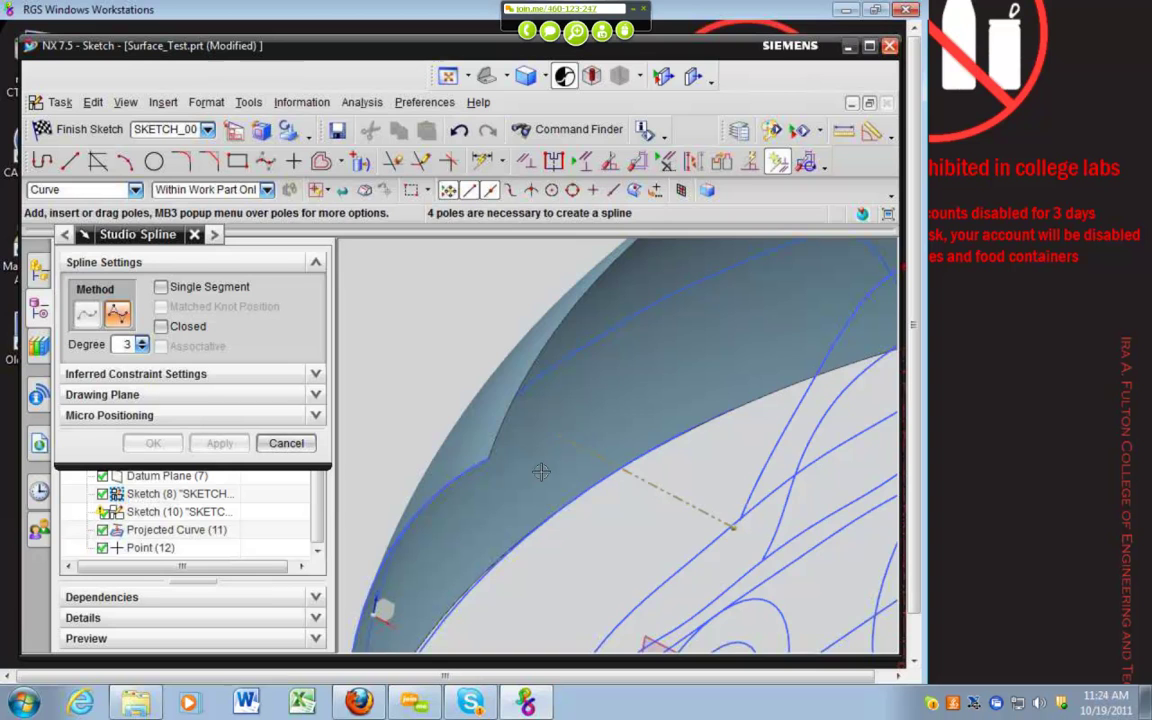
mouse_move(498, 487)
middle_mouse_down()
mouse_move(481, 447)
mouse_move(496, 498)
middle_mouse_up()
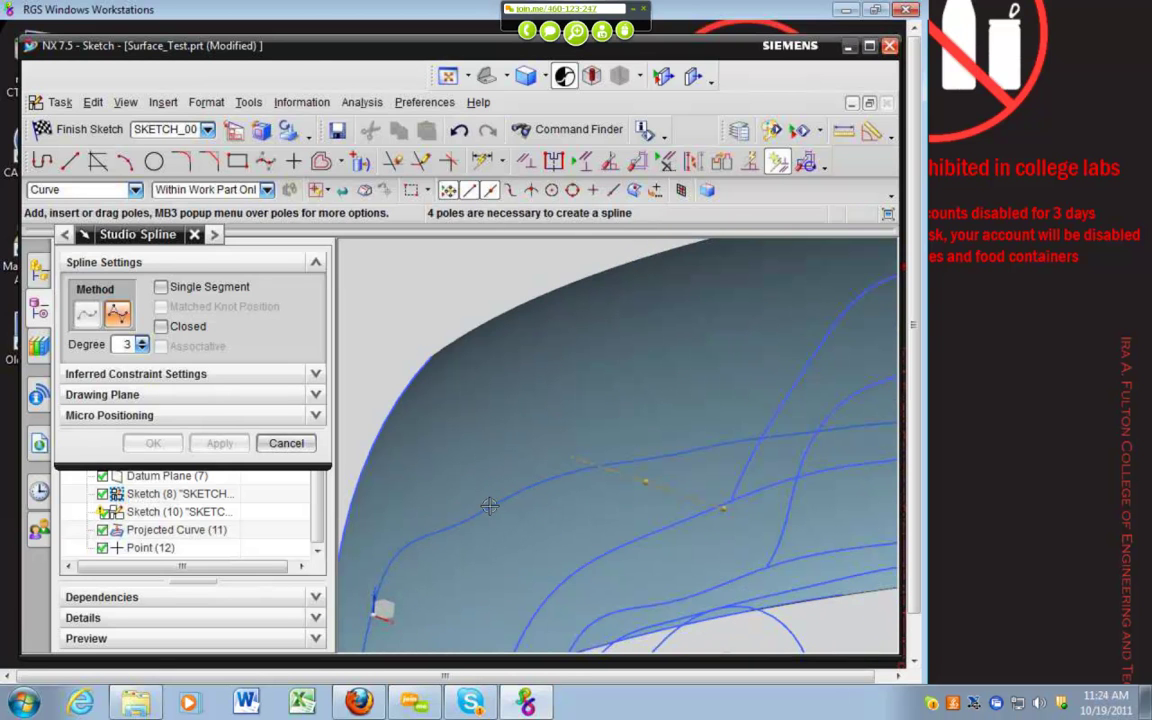
left_click(489, 506)
middle_click_drag(469, 347, 579, 432)
left_click(581, 442)
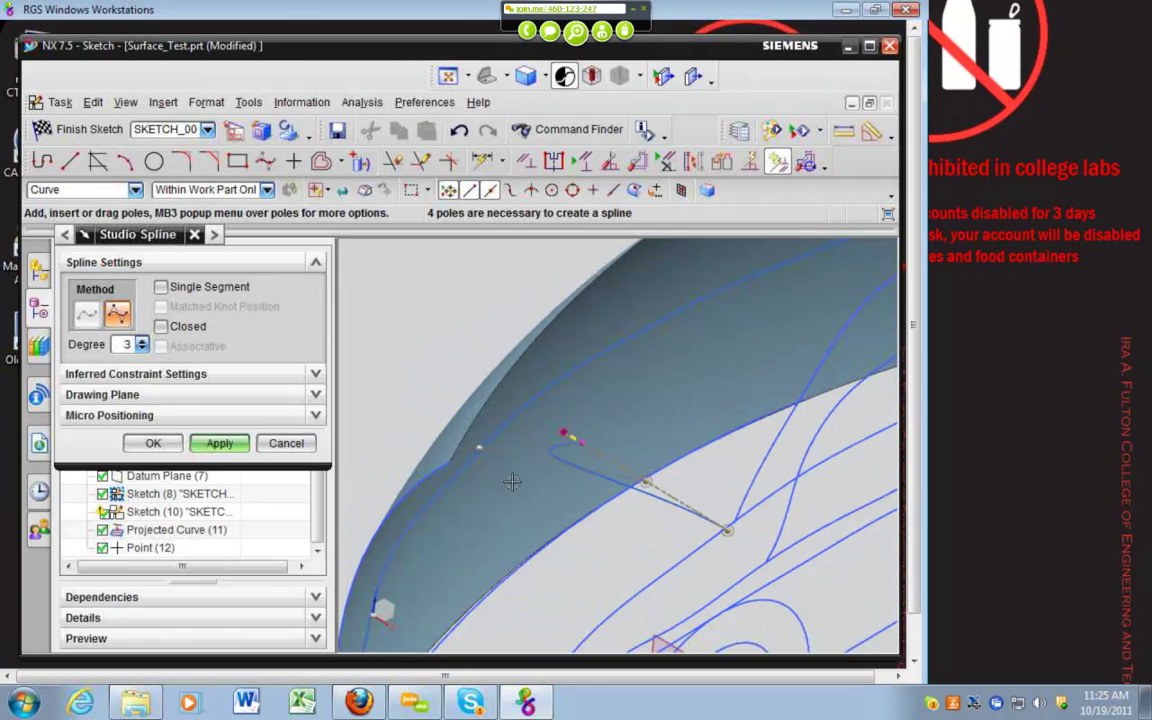
left_click(286, 443)
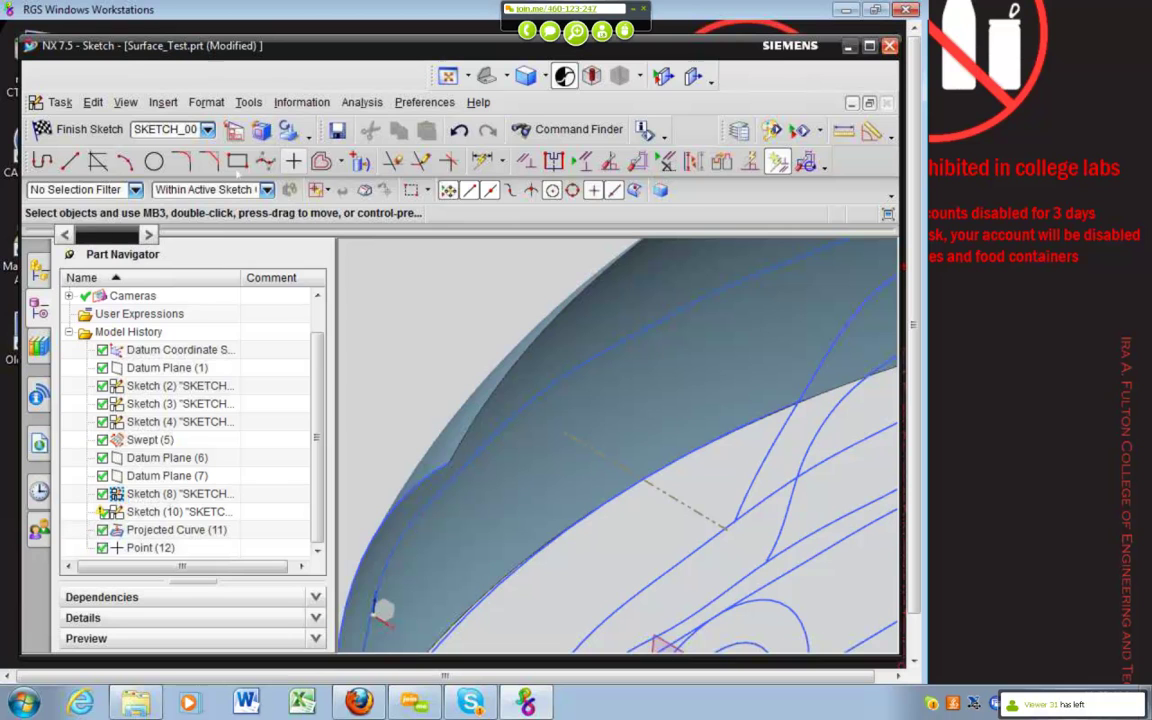
Draw a degree 2 pole spline from the reference line's start, through its other end, to the projected curve, and finish the sketch
key("s")
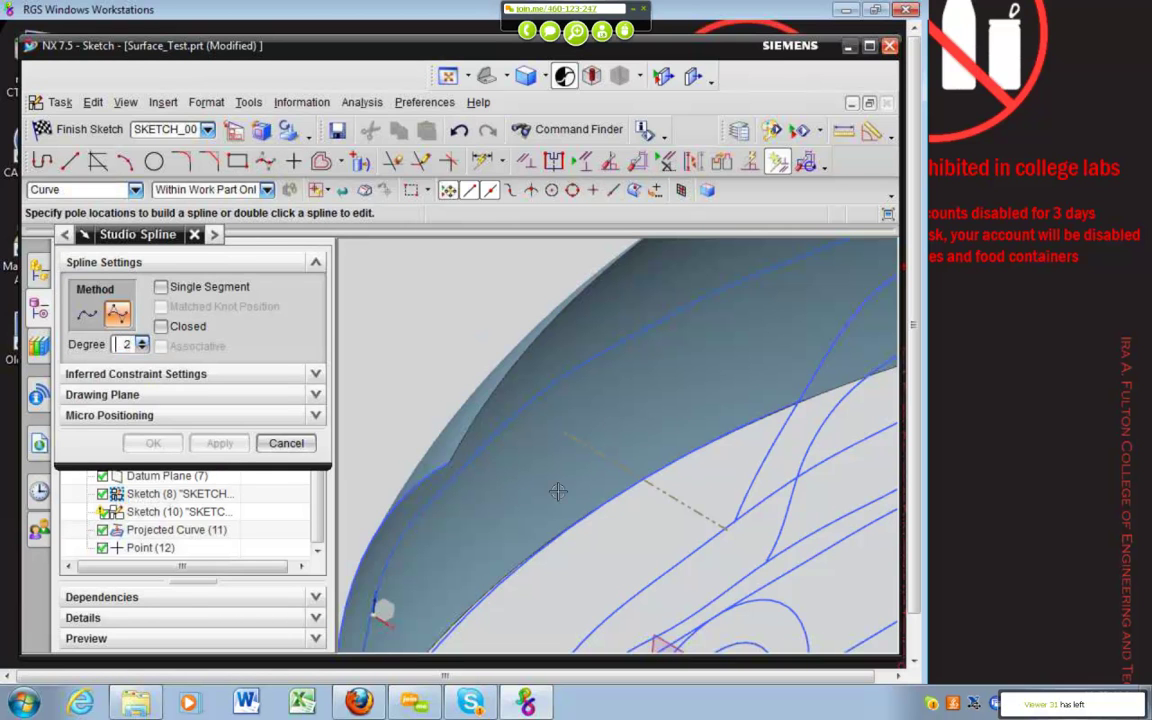
left_click(731, 532)
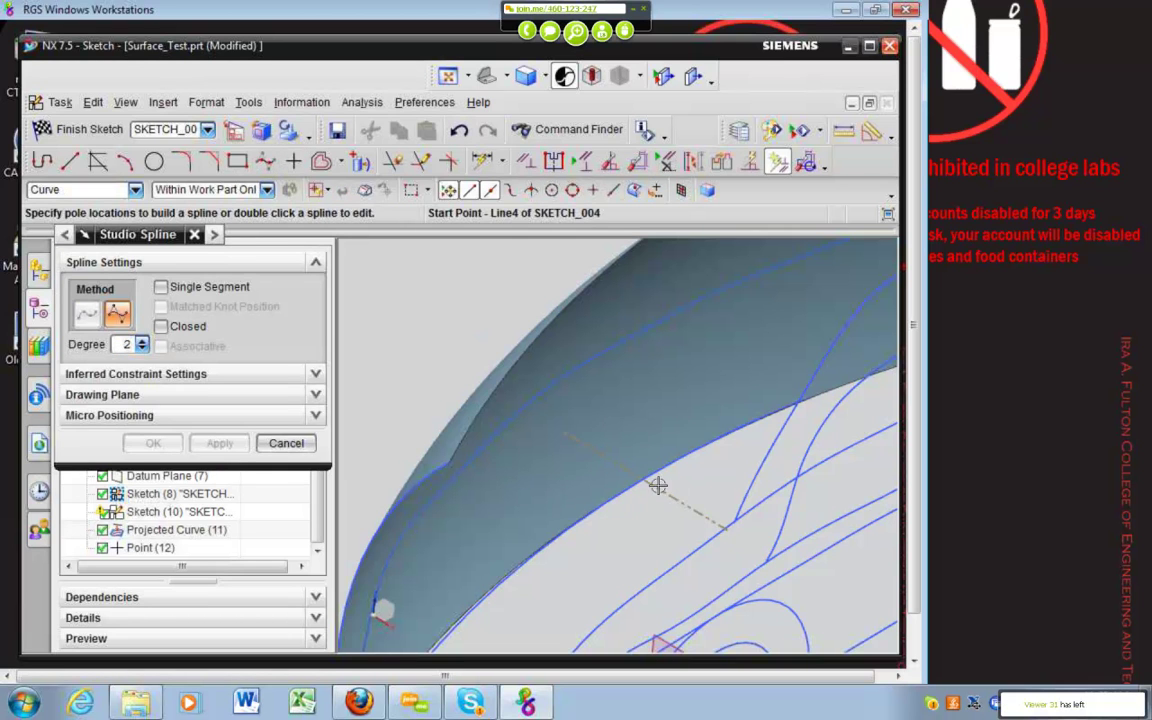
left_click(561, 432)
middle_click_drag(499, 466, 460, 498)
left_click(484, 474)
middle_click(586, 550)
mouse_move(586, 550)
middle_mouse_down()
mouse_move(576, 558)
mouse_move(622, 530)
mouse_move(599, 536)
middle_mouse_up()
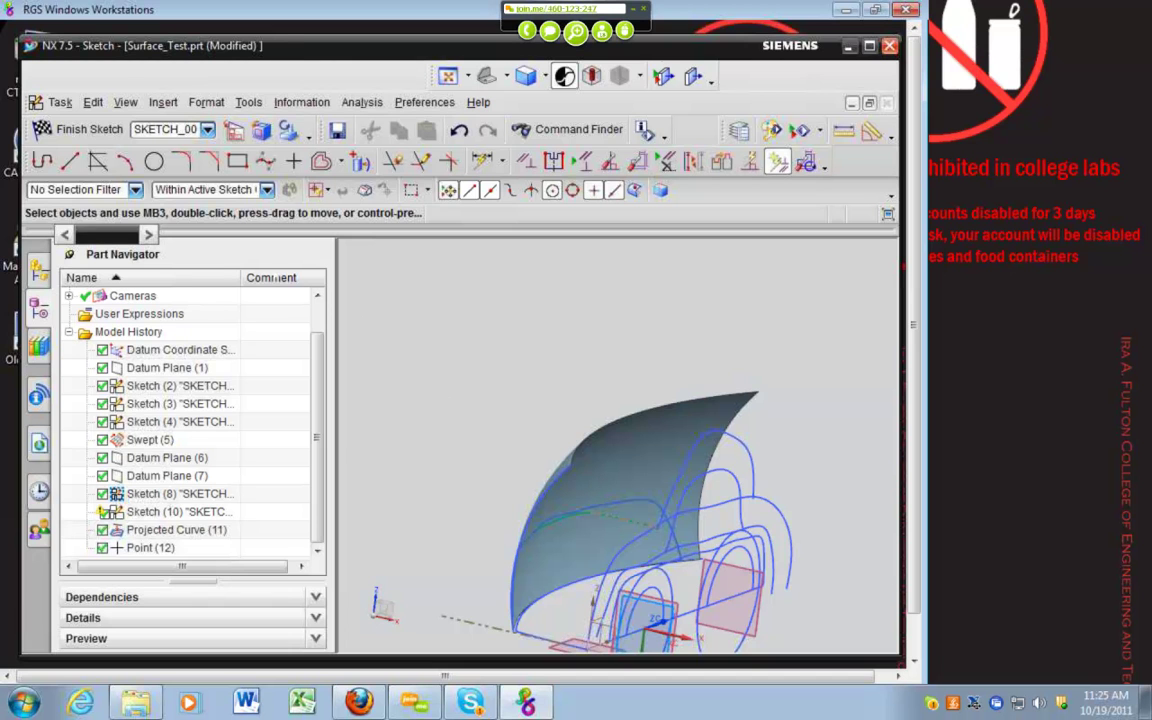
left_click(92, 131)
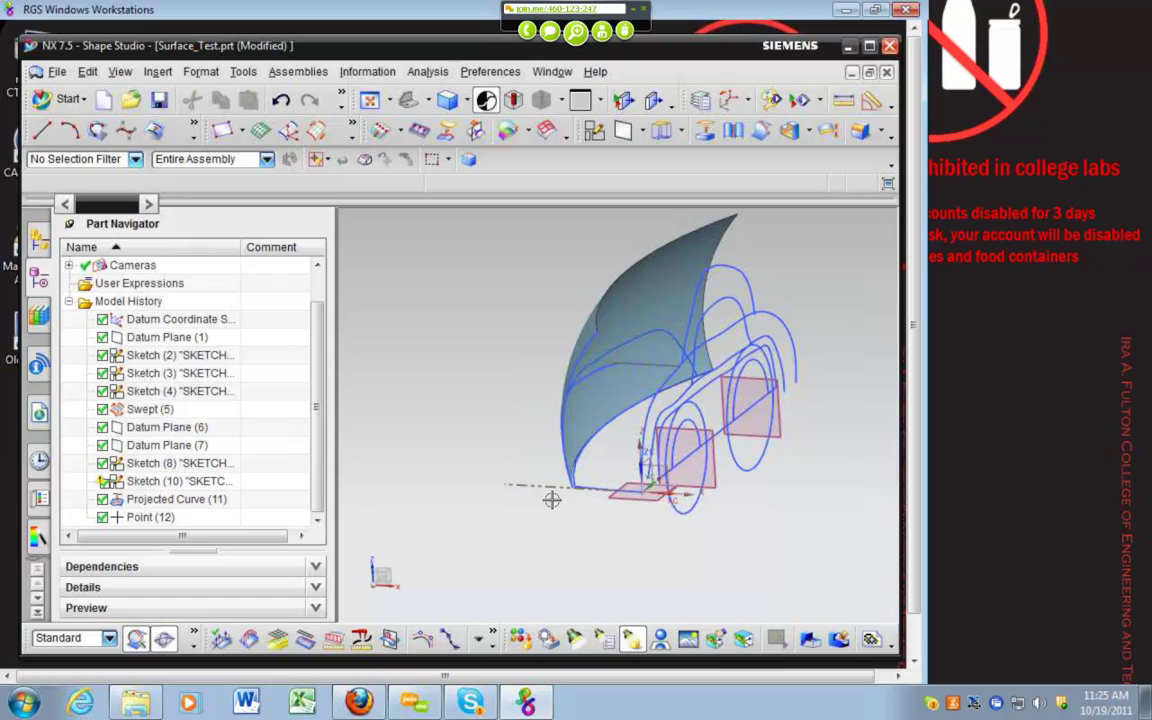
key("s")
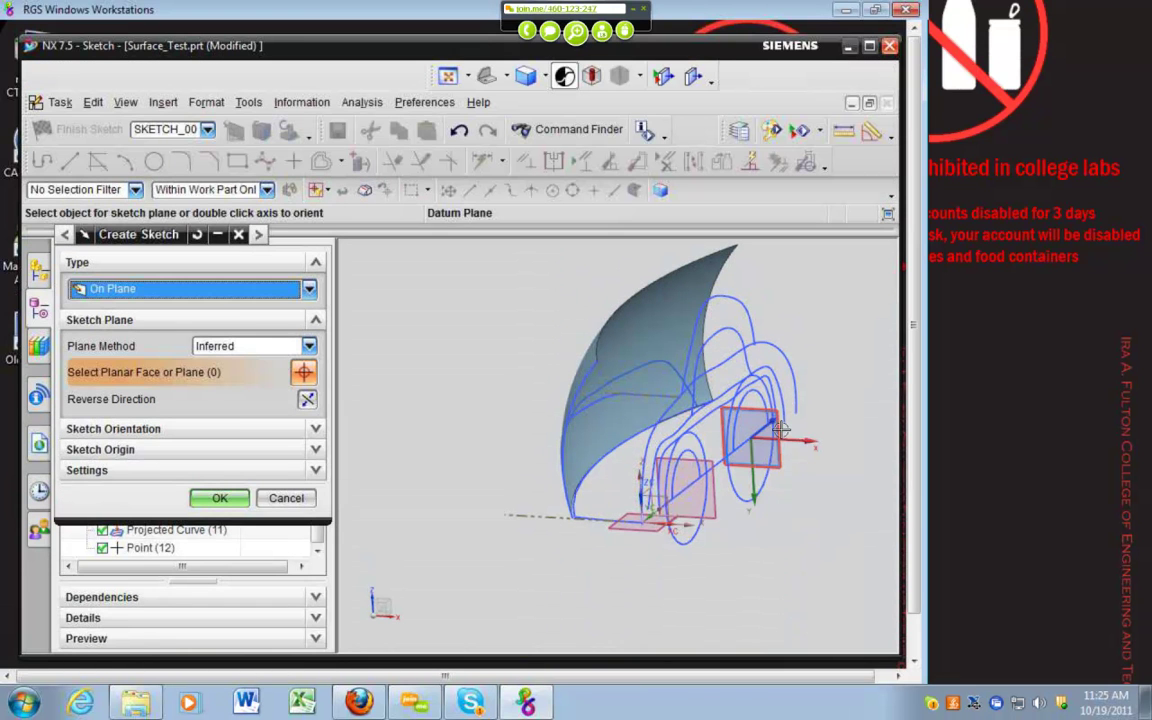
key("Escape")
middle_click_drag(453, 329, 430, 330)
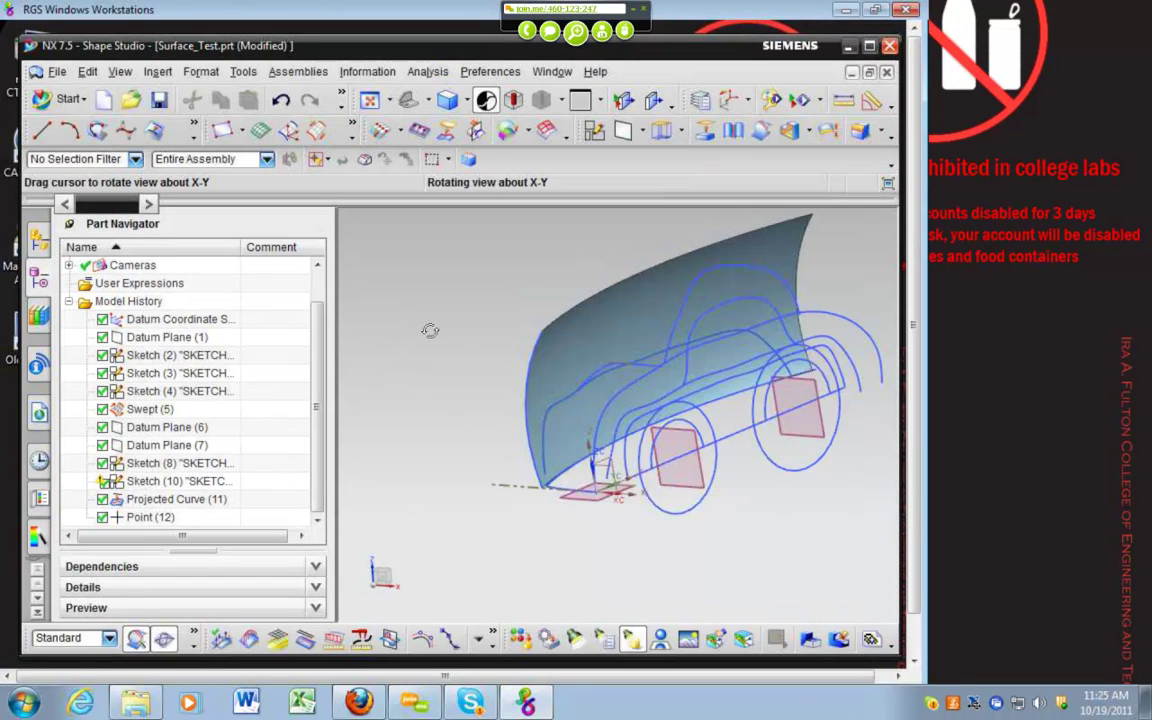
Create an intersection point between the rear wheel's datum plane and the projected body curve on the swept surface
left_click(158, 71)
mouse_move(185, 124)
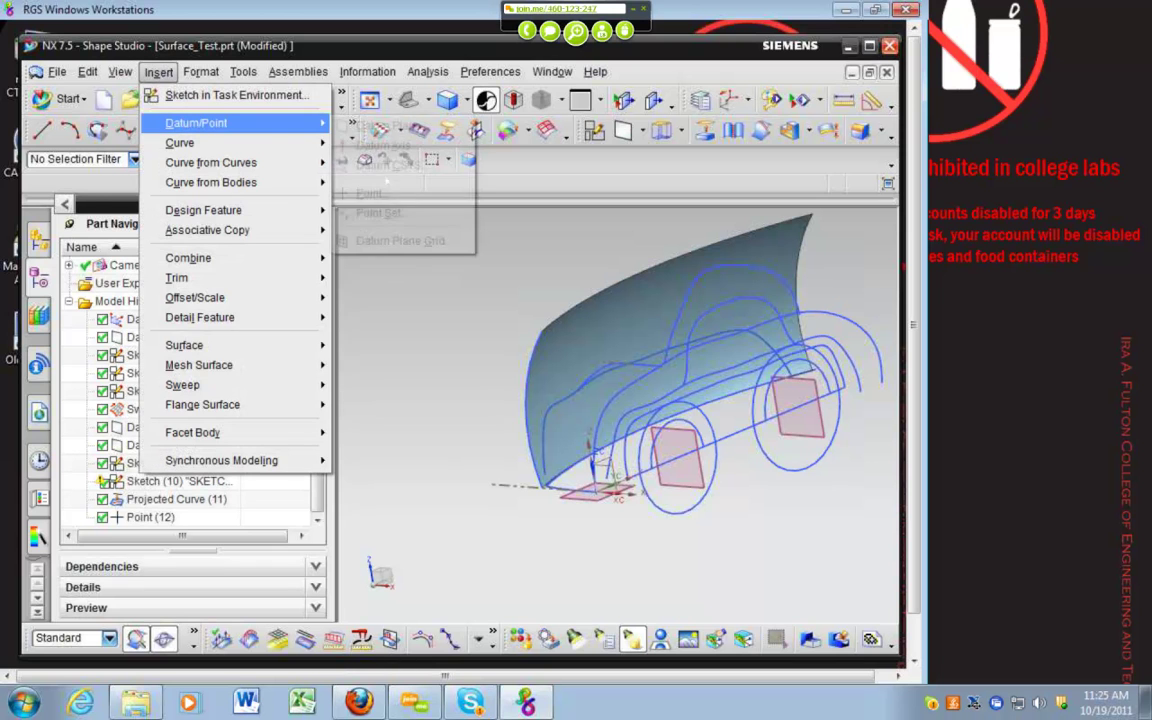
left_click(380, 193)
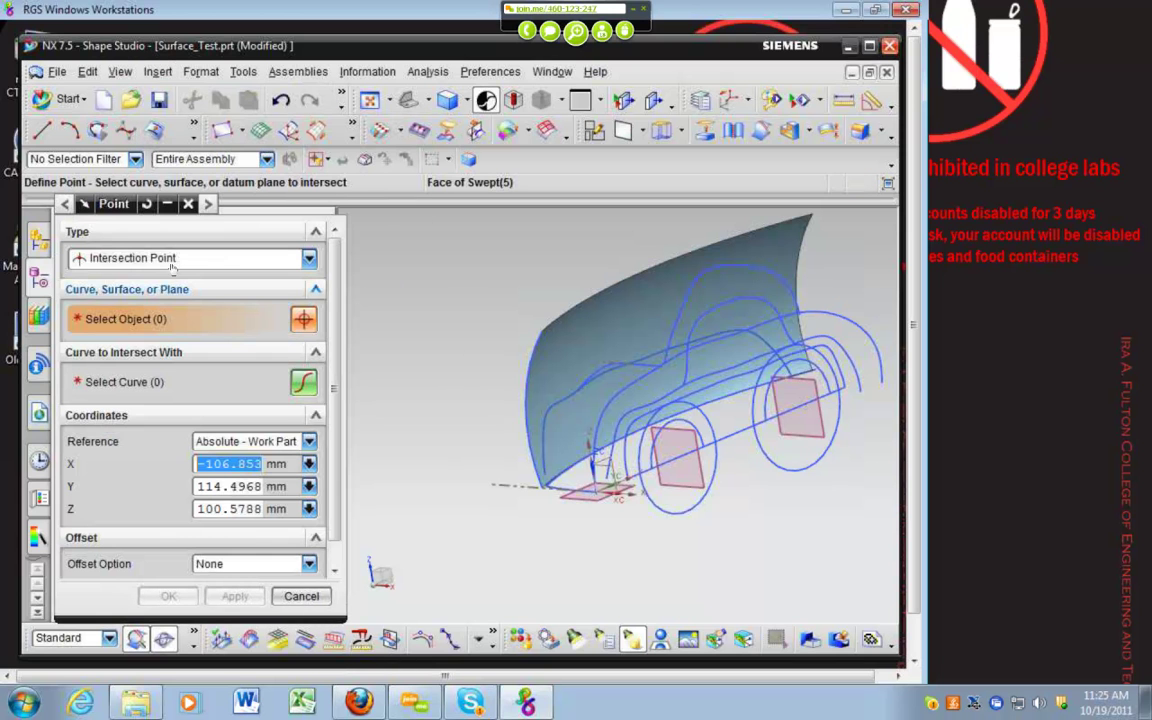
left_click(817, 435)
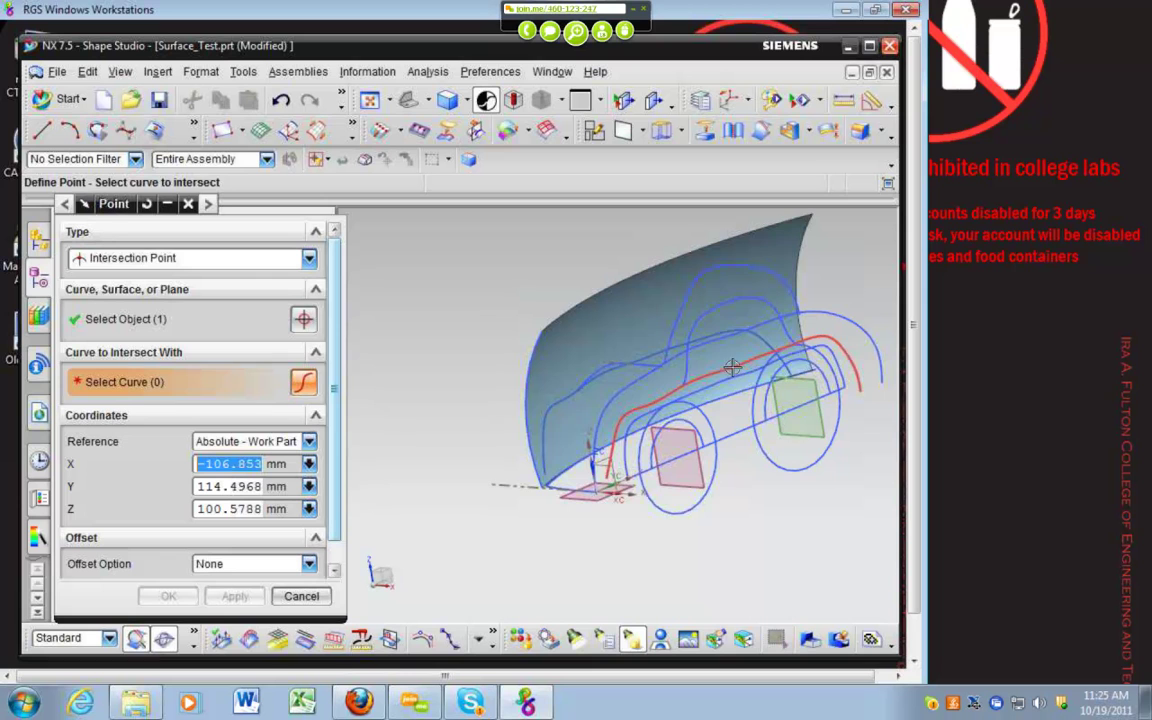
middle_click_drag(736, 386, 686, 298)
left_click(681, 287)
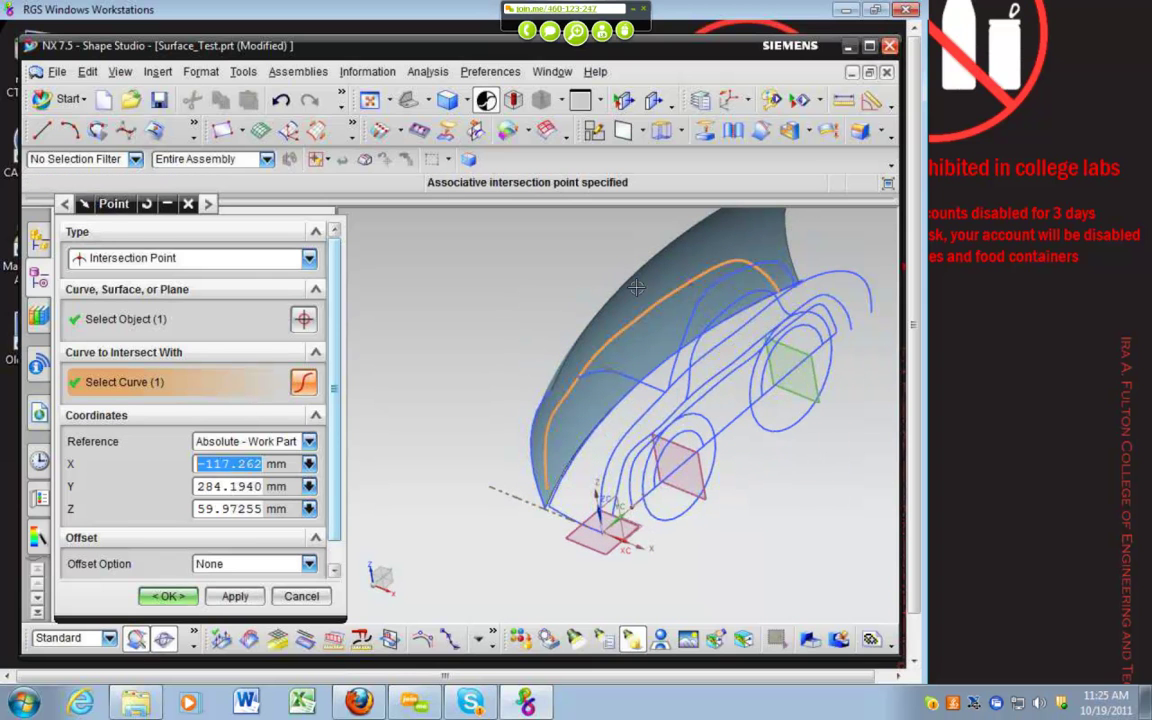
left_click(168, 596)
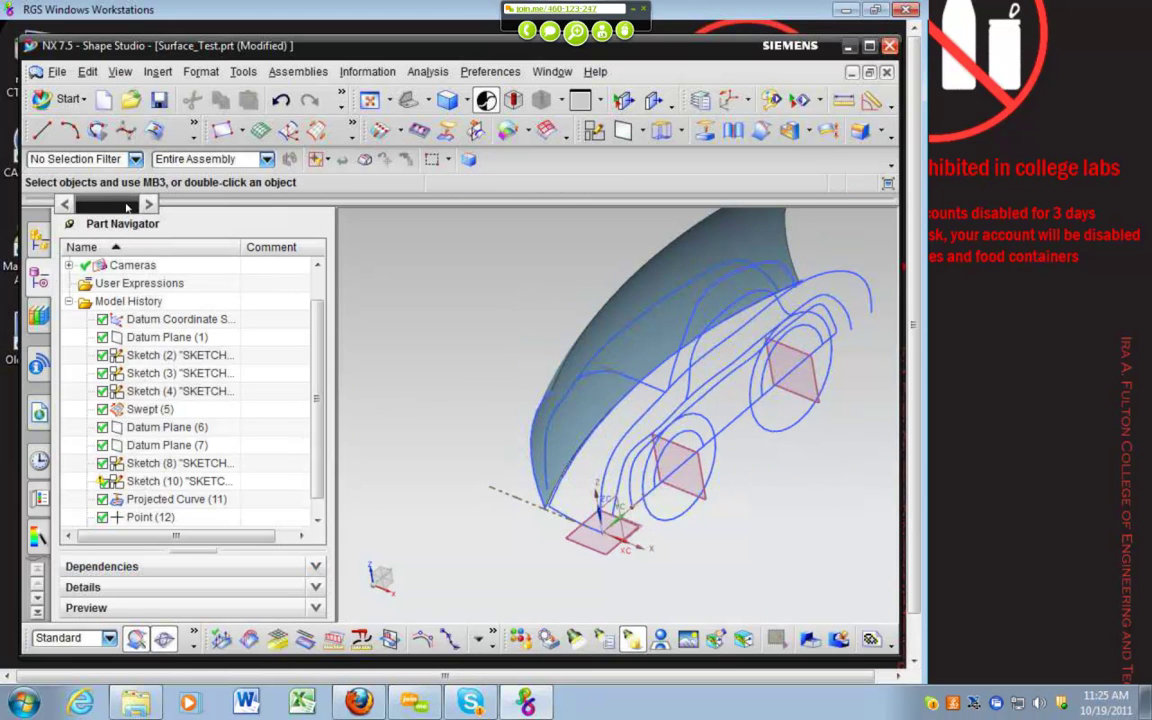
Create a new sketch on the rear wheel's datum plane with the plane's inferred orientation
left_click(594, 130)
left_click(803, 381)
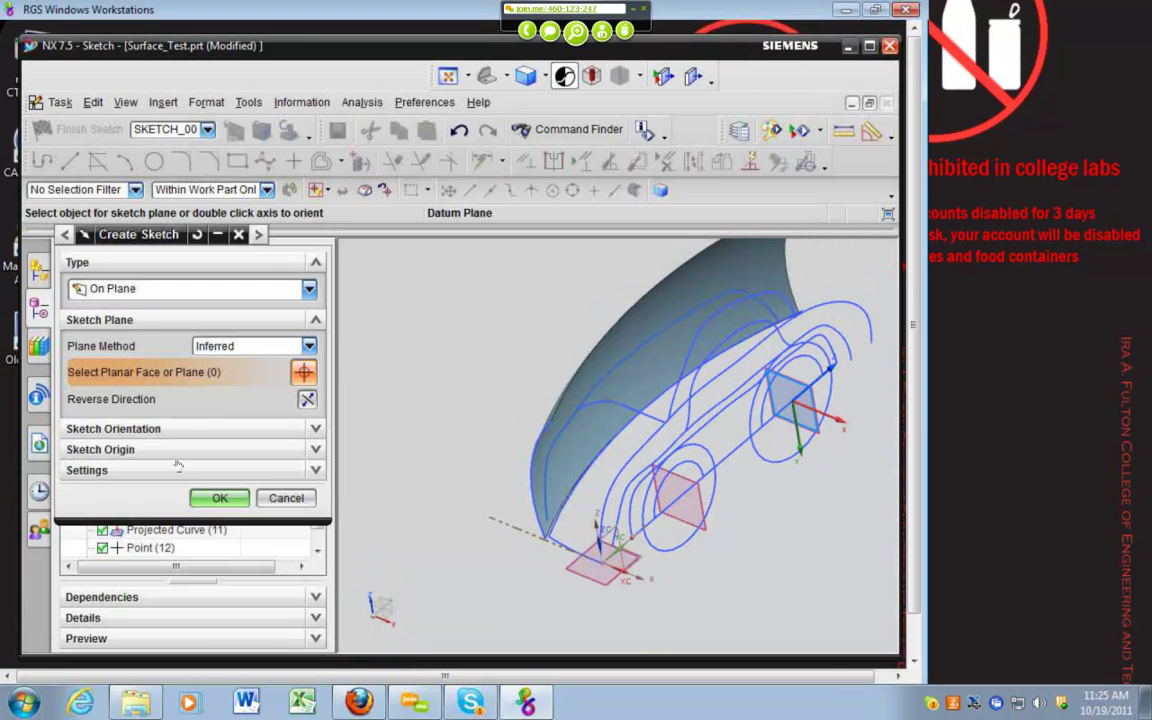
left_click(220, 498)
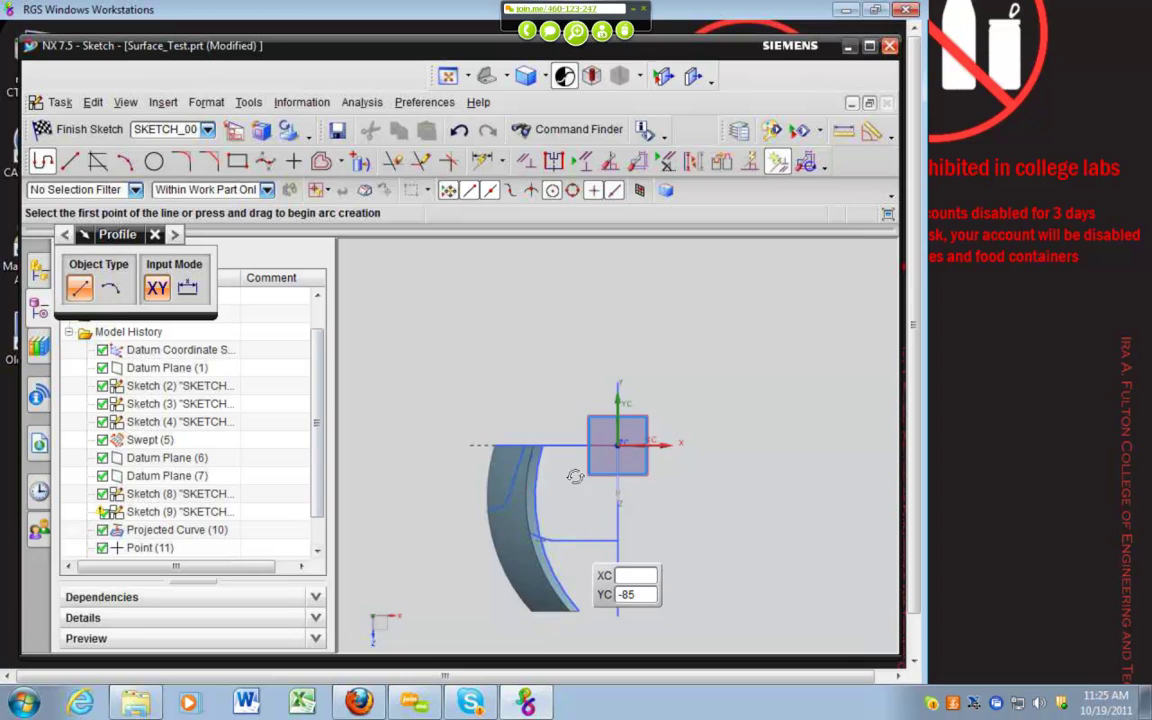
middle_click_drag(576, 381, 579, 357)
key("F8")
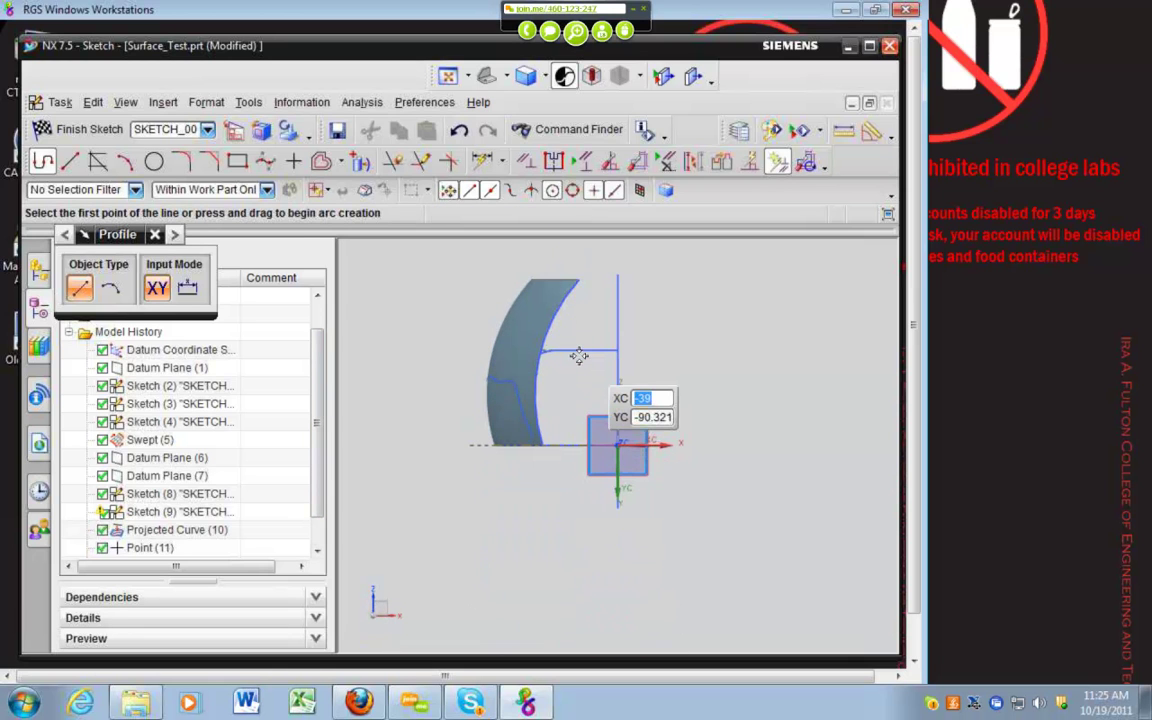
left_click(70, 161)
key("l")
middle_click_drag(599, 391, 622, 355)
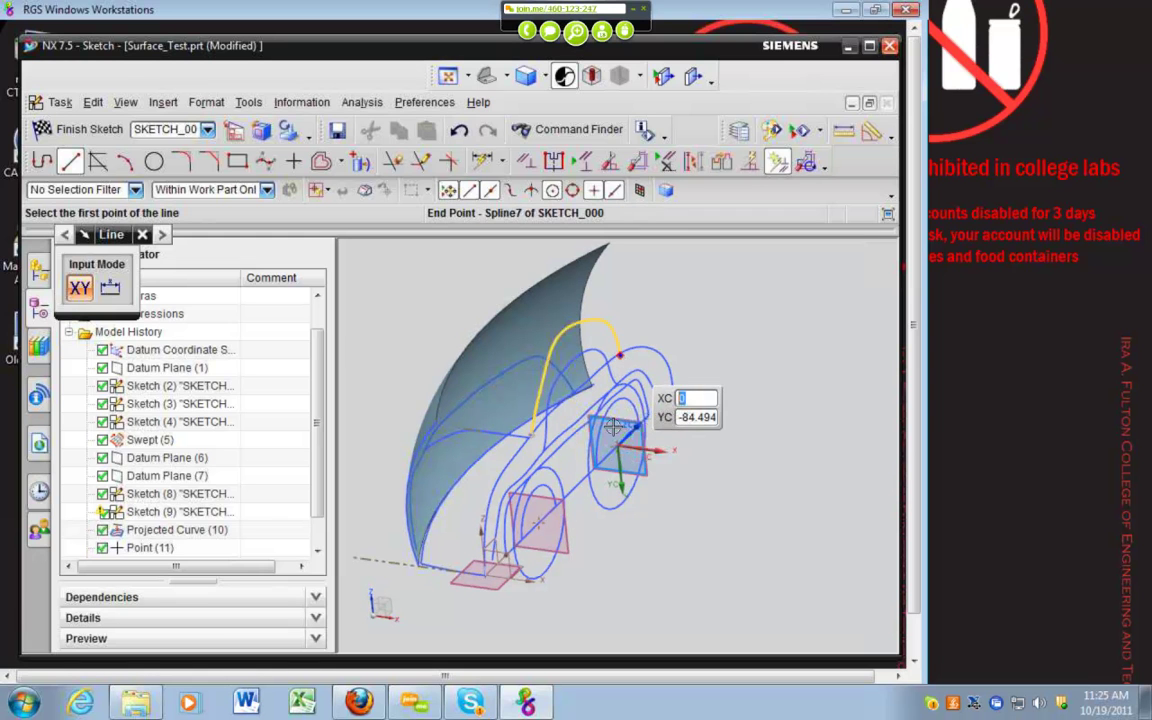
middle_click_drag(748, 444, 694, 452)
key("shift+F8")
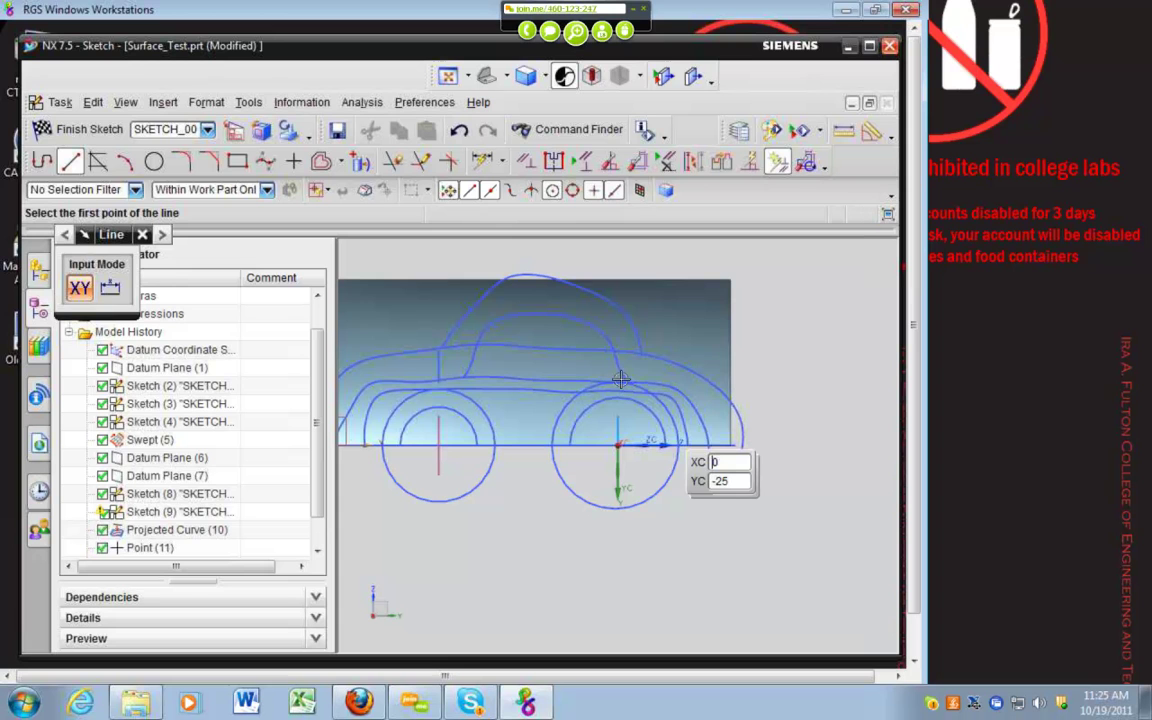
left_click(610, 374)
middle_click_drag(610, 374, 487, 313)
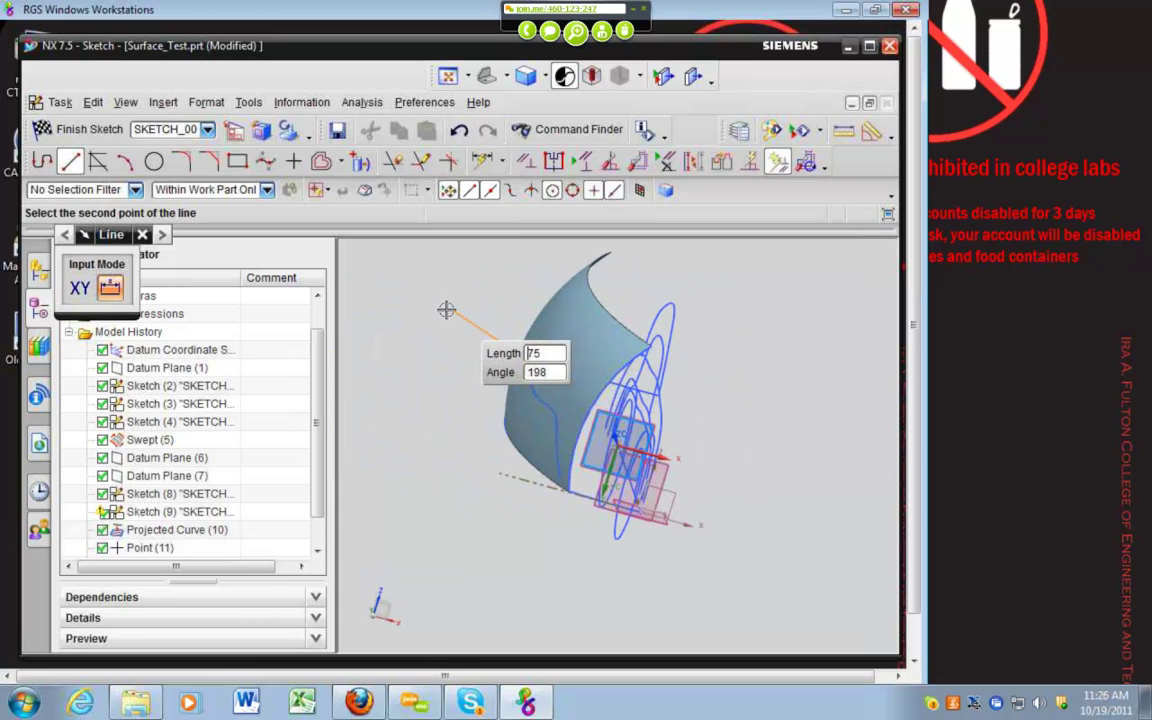
left_click(695, 396)
middle_click_drag(695, 396, 445, 345)
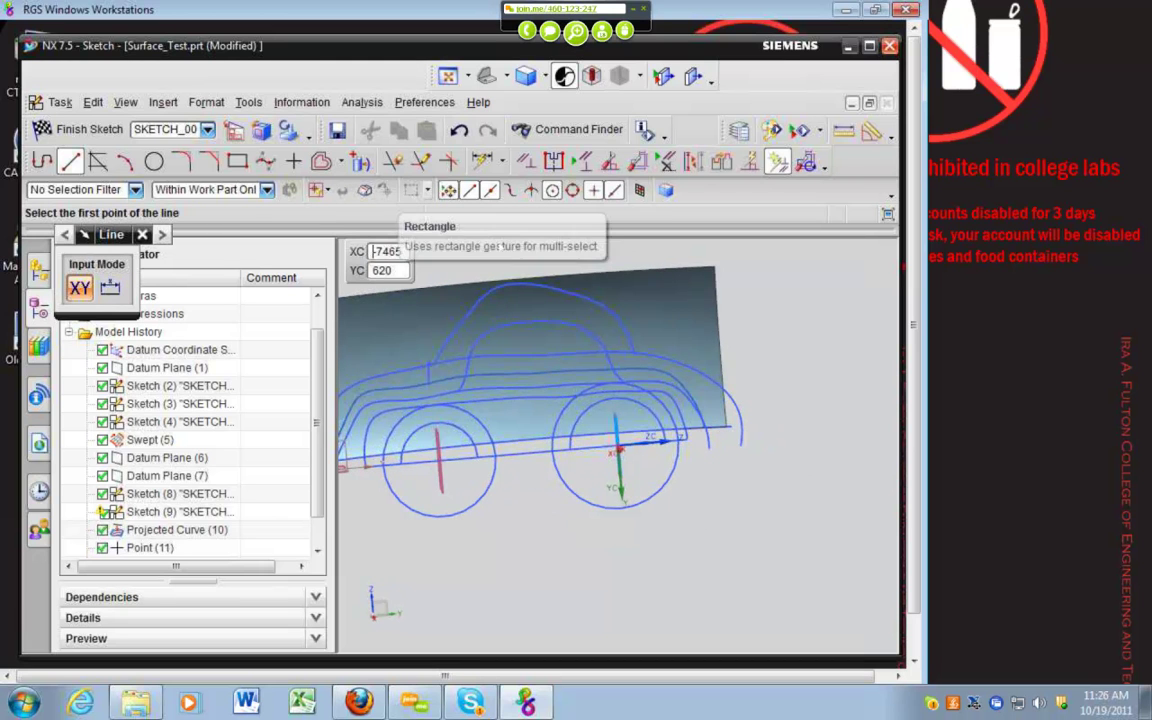
key("F8")
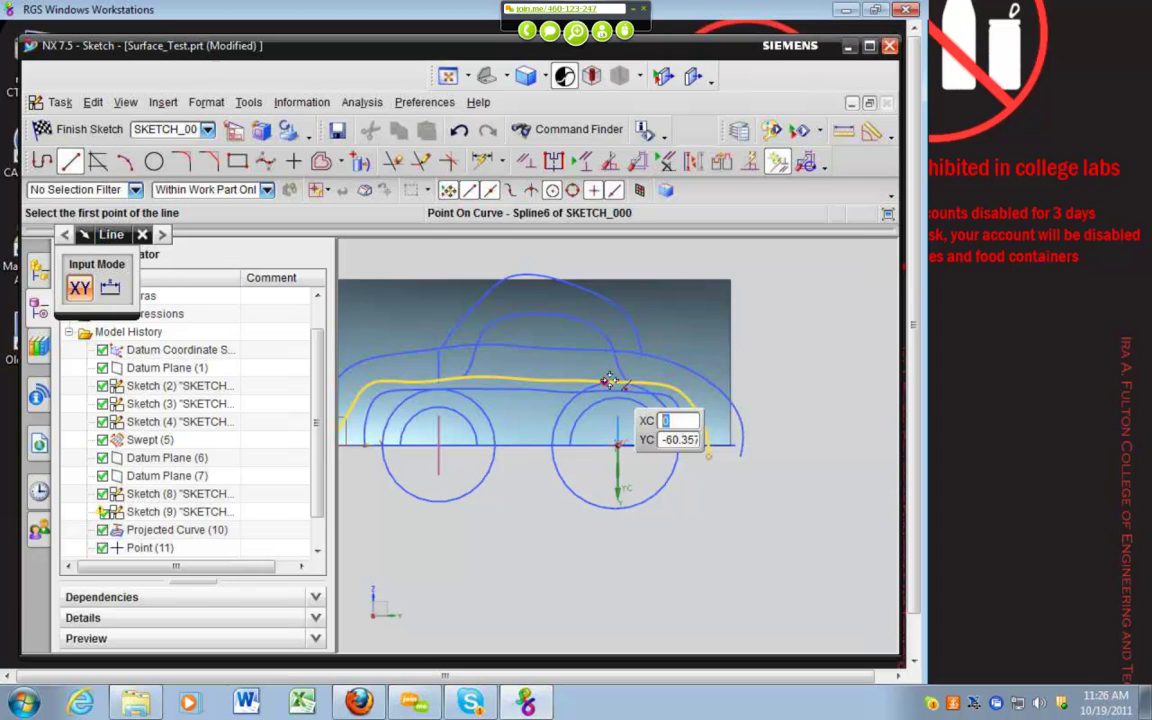
left_click(636, 381)
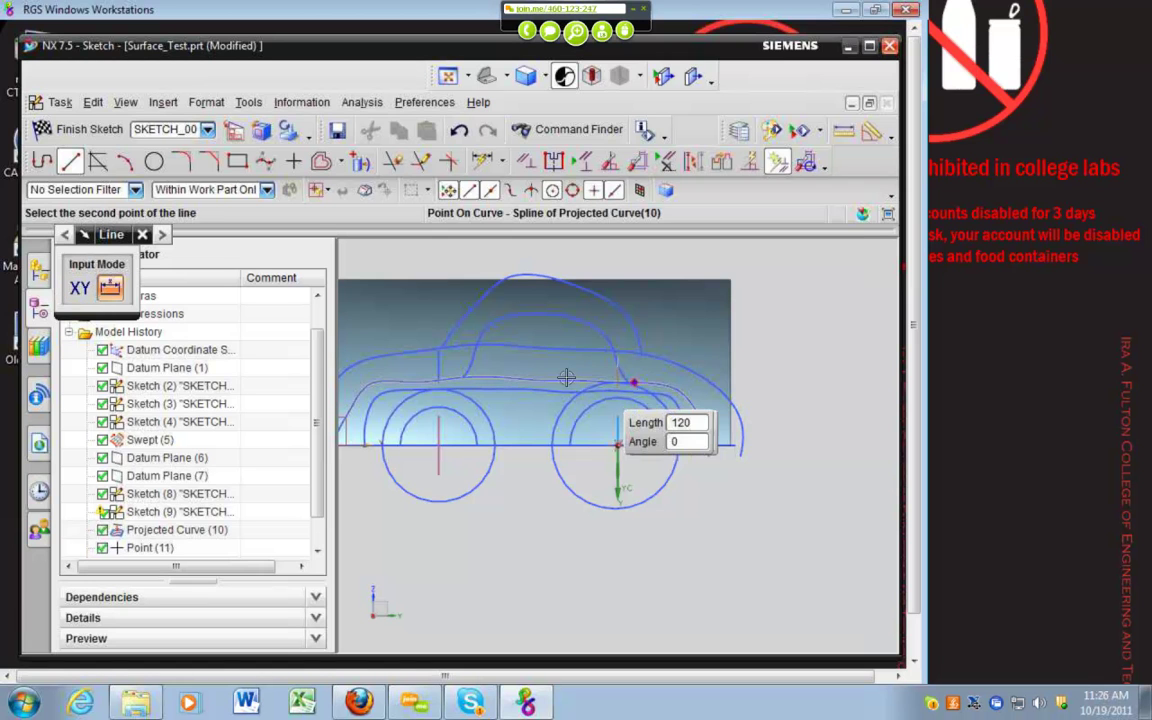
middle_click_drag(558, 356, 592, 405)
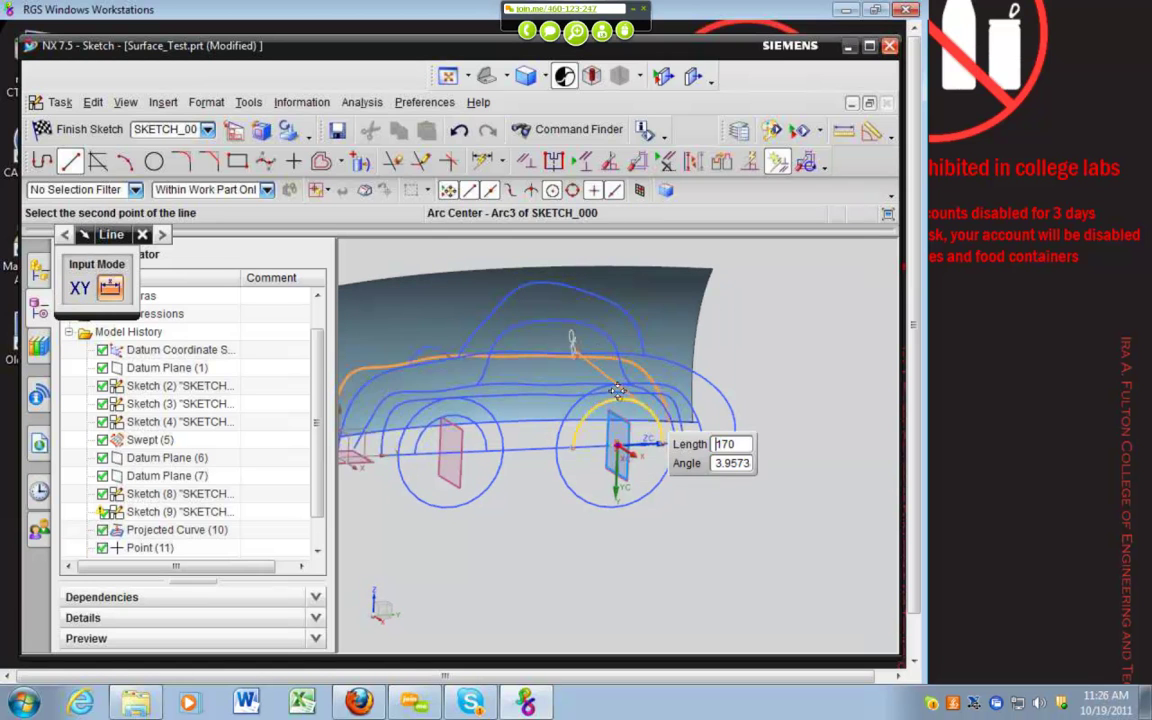
key("Escape")
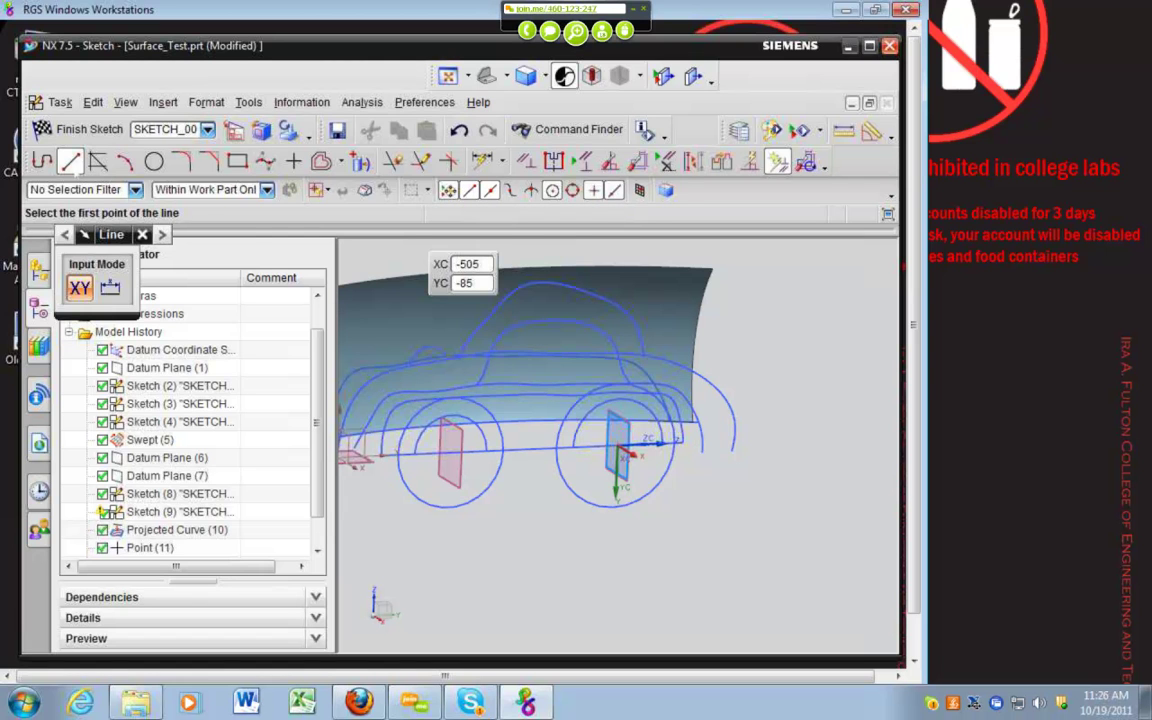
Draw a line about 175 mm long at 186° from the side-profile body spline past the swept surface and convert it to reference
left_click(662, 387)
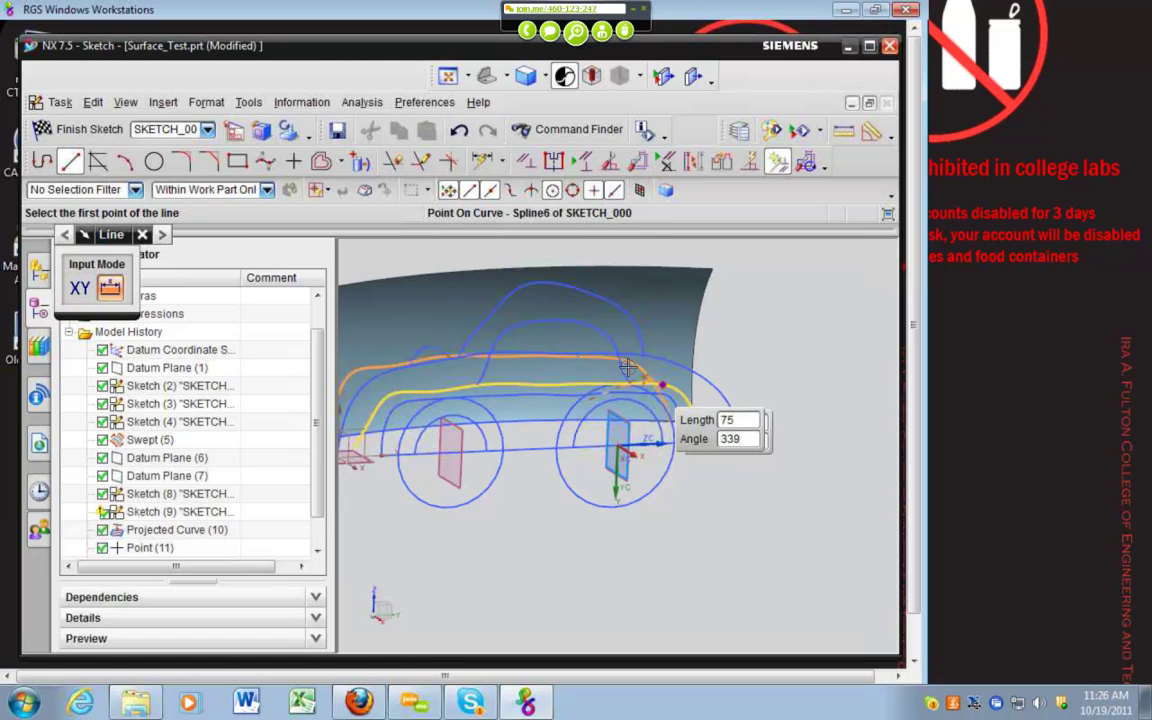
middle_click_drag(527, 331, 504, 330)
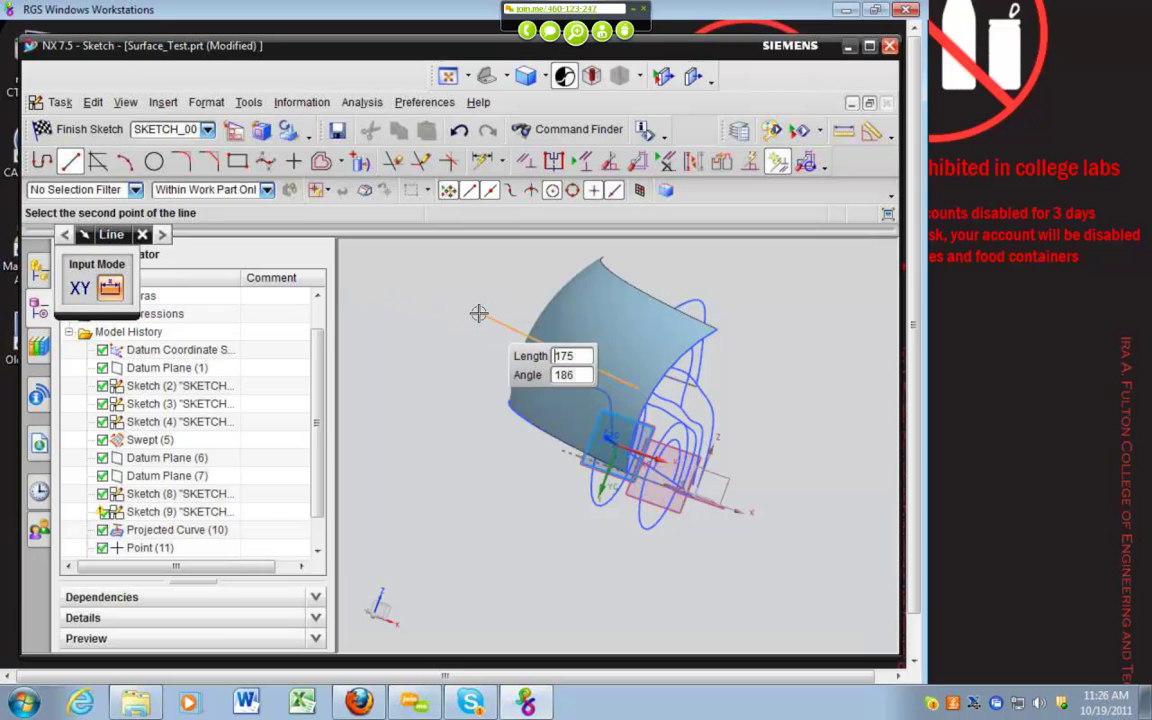
left_click(479, 313)
middle_click_drag(468, 437, 422, 470)
key("Escape")
right_click(487, 352)
left_click(540, 235)
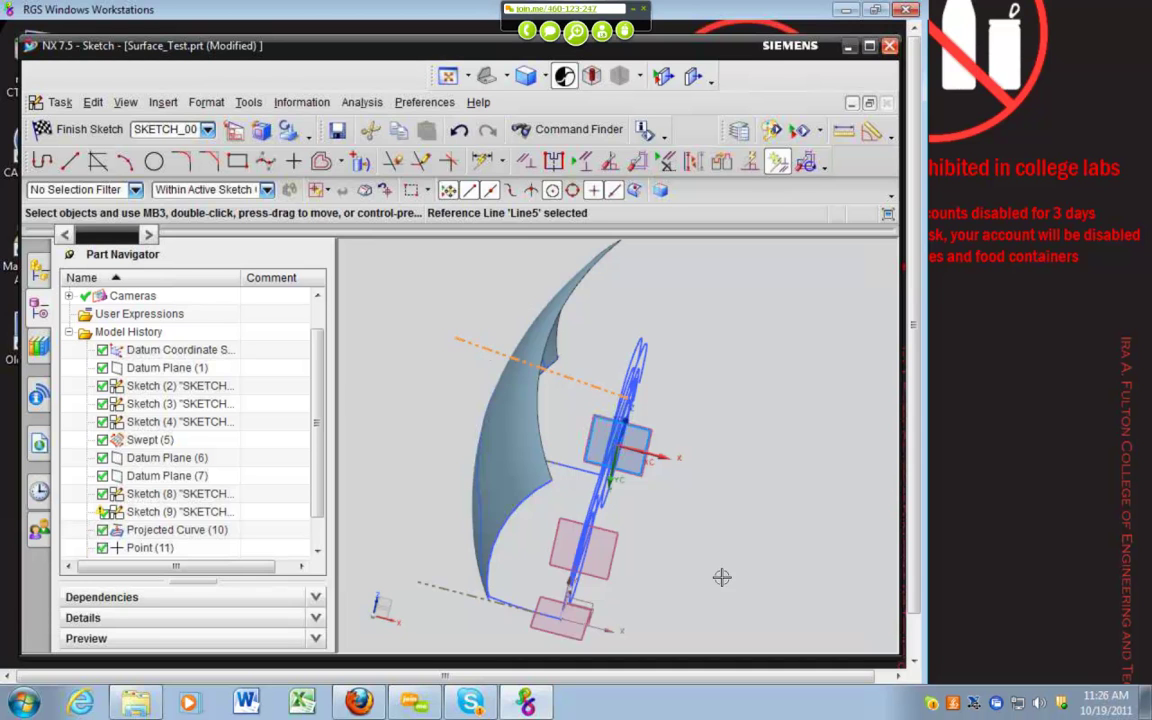
Constrain the new reference line parallel to the sketch's X axis
middle_click_drag(722, 577, 722, 540)
left_click(526, 161)
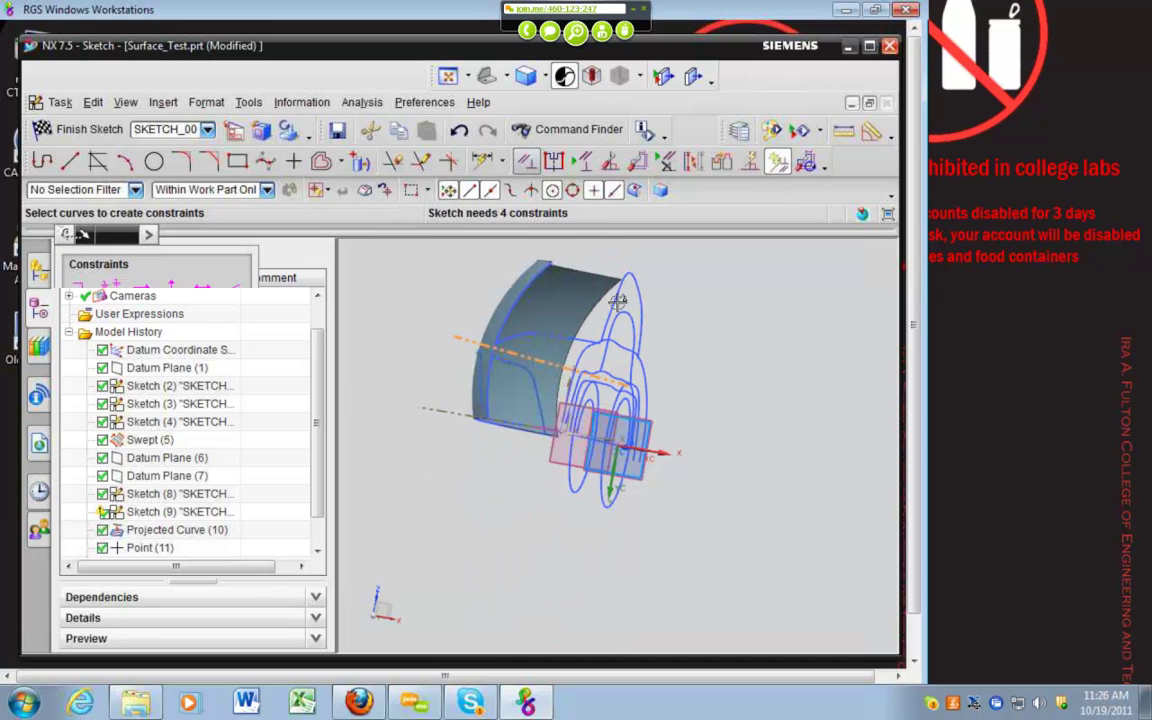
left_click(668, 453)
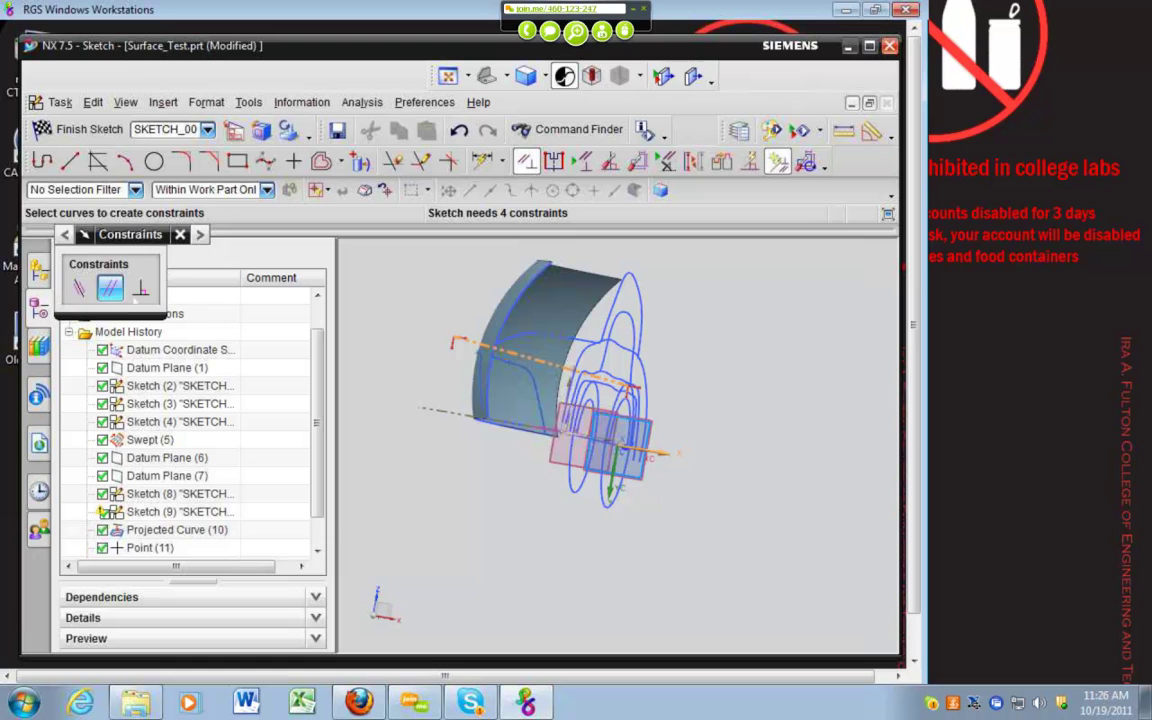
left_click(110, 289)
Draw a degree 2 pole spline from the side profile along the rear-wheel reference line to the projected curve and finish the sketch
mouse_move(368, 262)
middle_mouse_down()
mouse_move(361, 327)
mouse_move(568, 411)
mouse_move(530, 411)
mouse_move(392, 289)
middle_mouse_up()
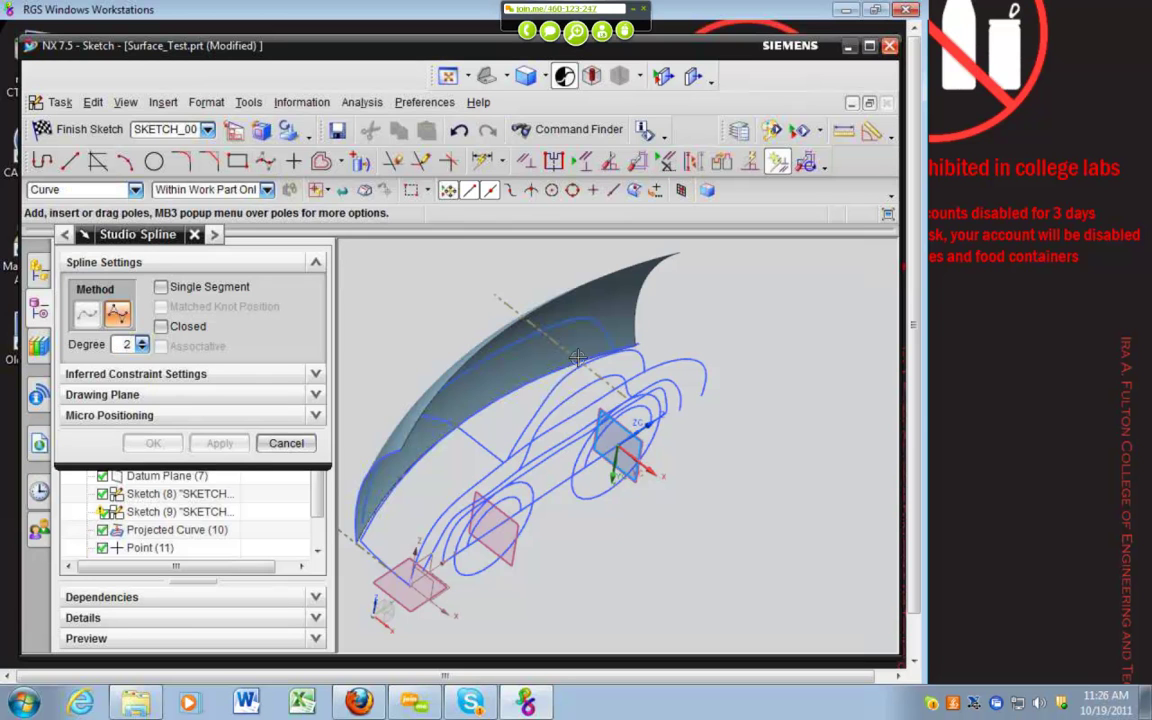
left_click(548, 342)
middle_click_drag(548, 342, 628, 350)
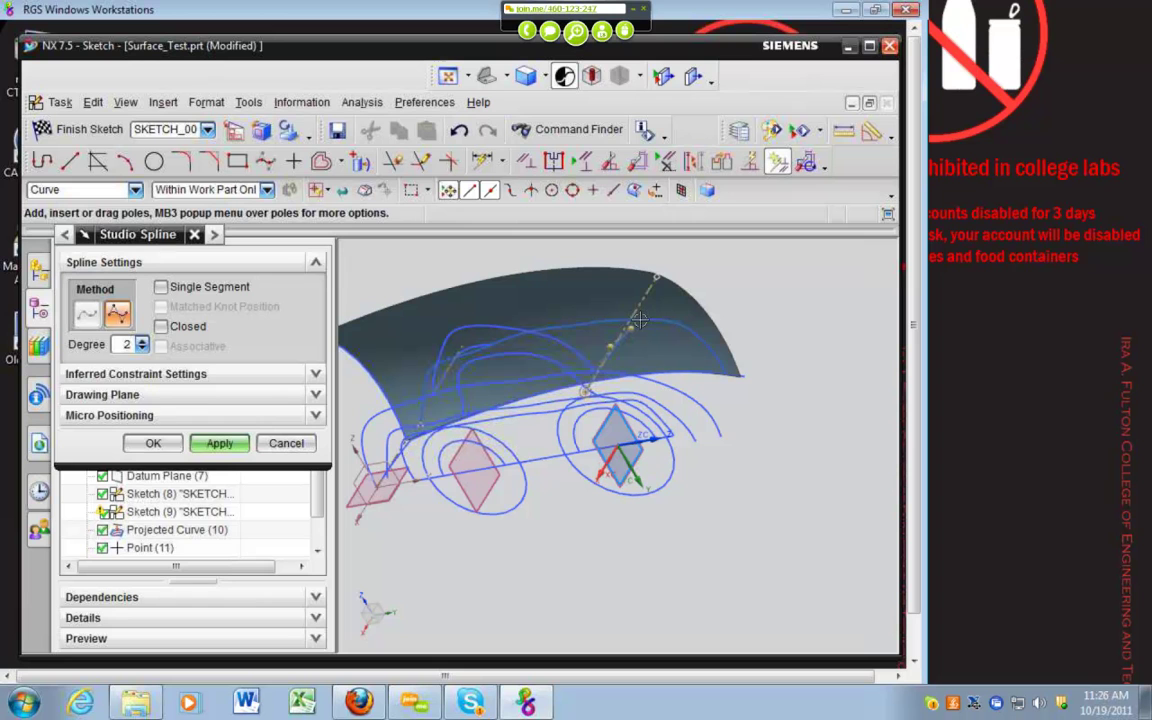
left_click(166, 447)
middle_click_drag(495, 478, 478, 418)
left_click(94, 130)
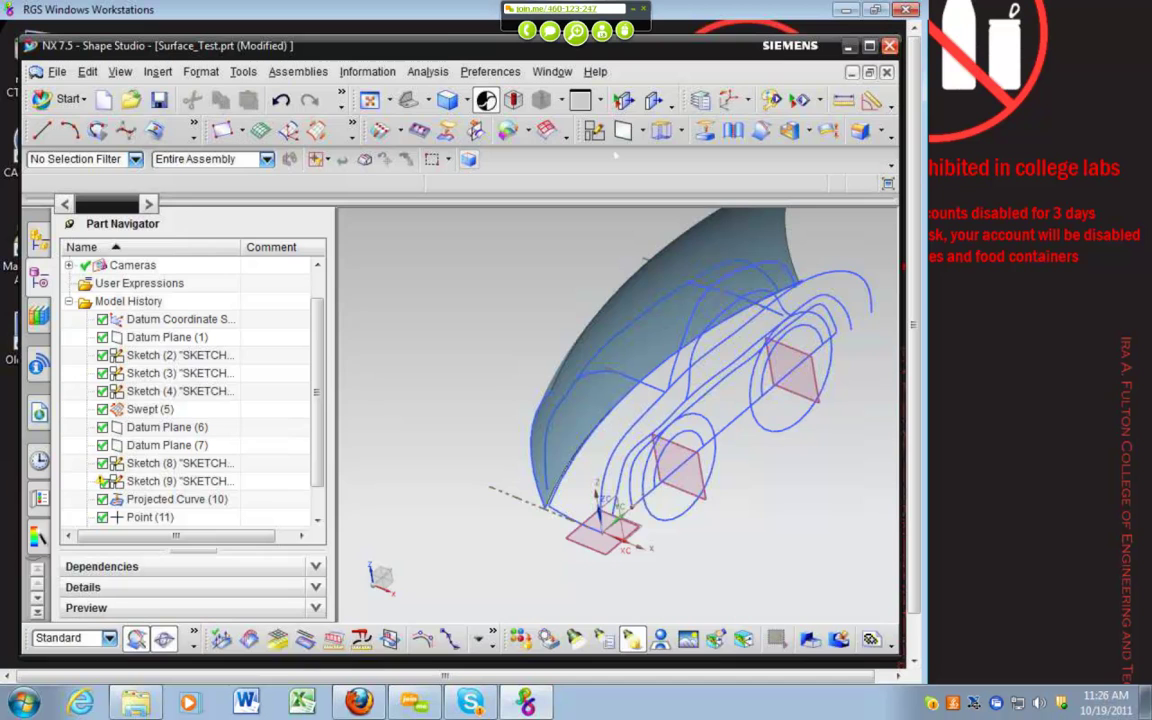
Create a new sketch on the horizontal datum plane at the origin using the inferred plane method
left_click(596, 131)
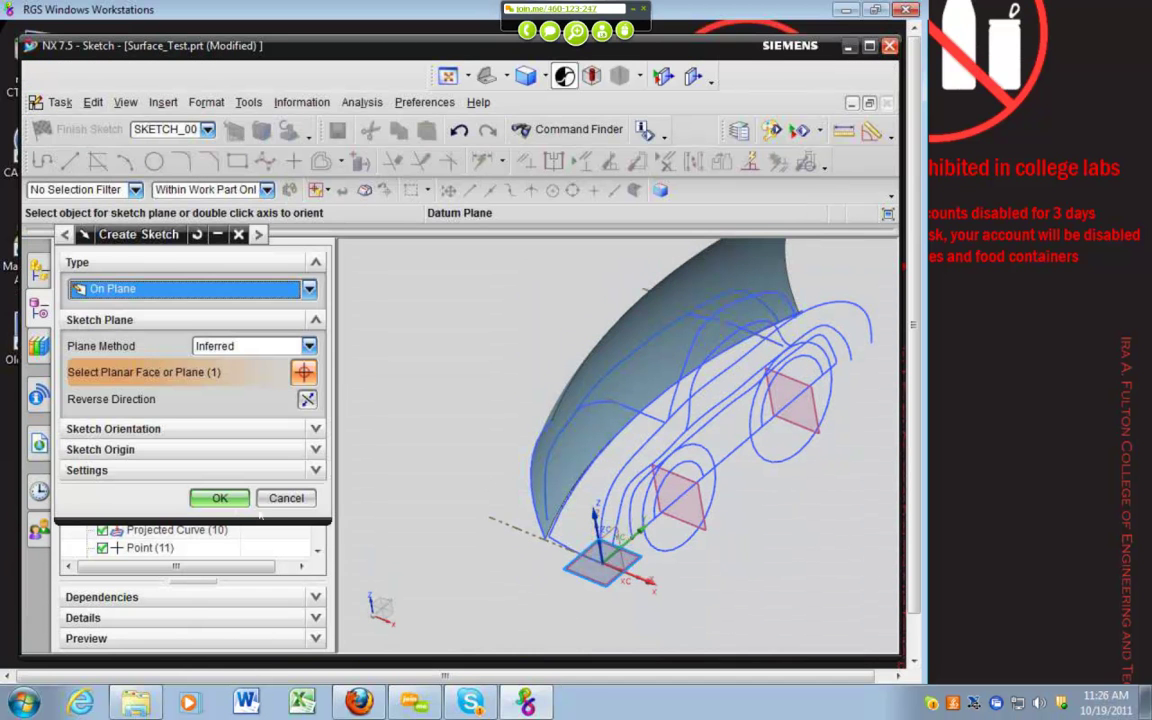
left_click(220, 497)
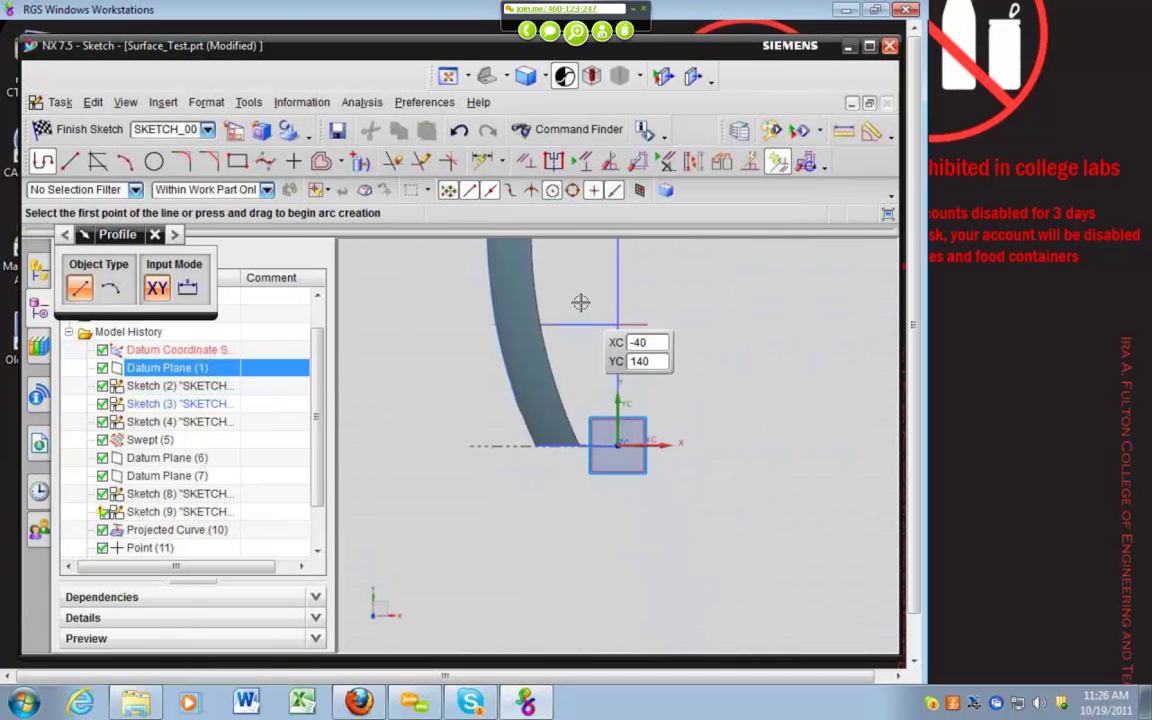
middle_click_drag(586, 303, 586, 625, "shift")
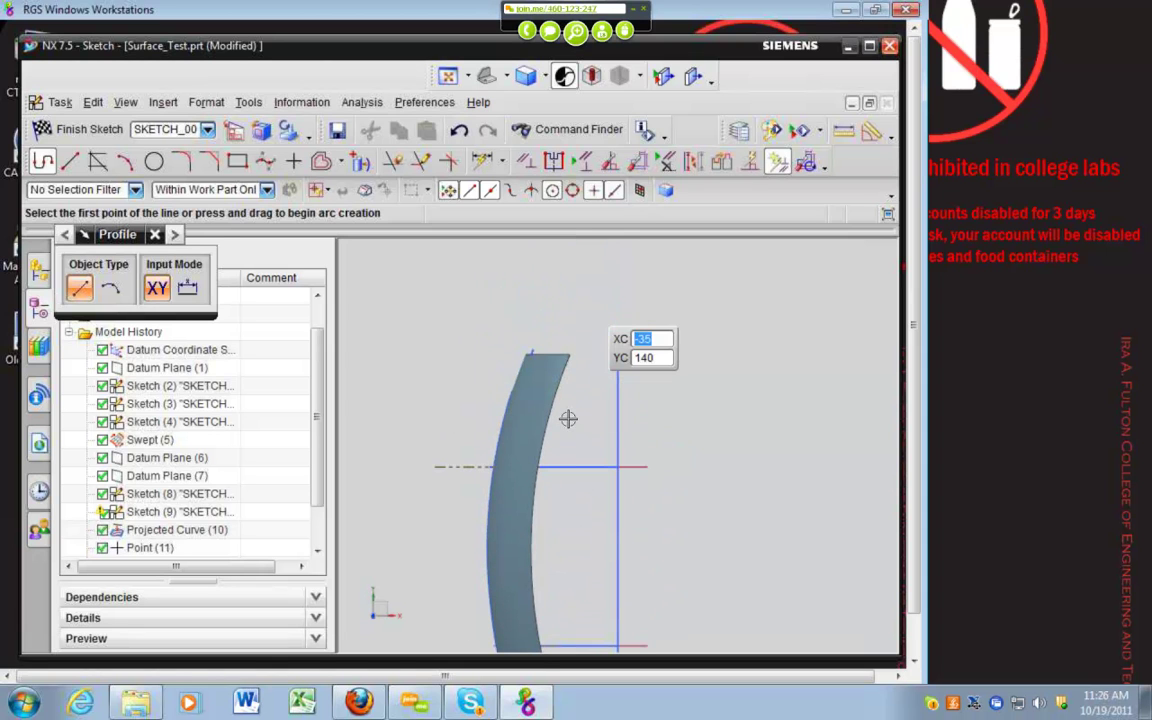
Draw a line about 190 mm long at 180° from the side profile's rear end past the swept surface and convert it to reference
left_click(69, 161)
mouse_move(662, 380)
middle_mouse_down()
mouse_move(617, 366)
mouse_move(622, 340)
middle_mouse_up()
left_click(616, 344)
left_click(422, 342)
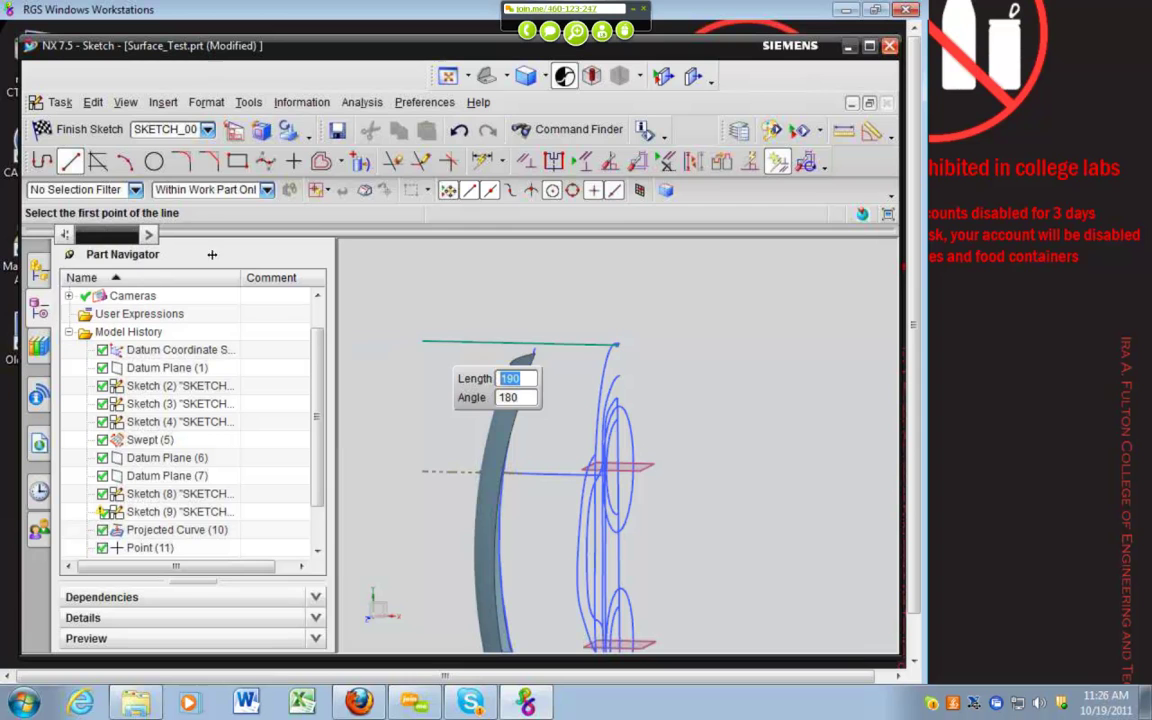
key("Escape")
right_click(566, 342)
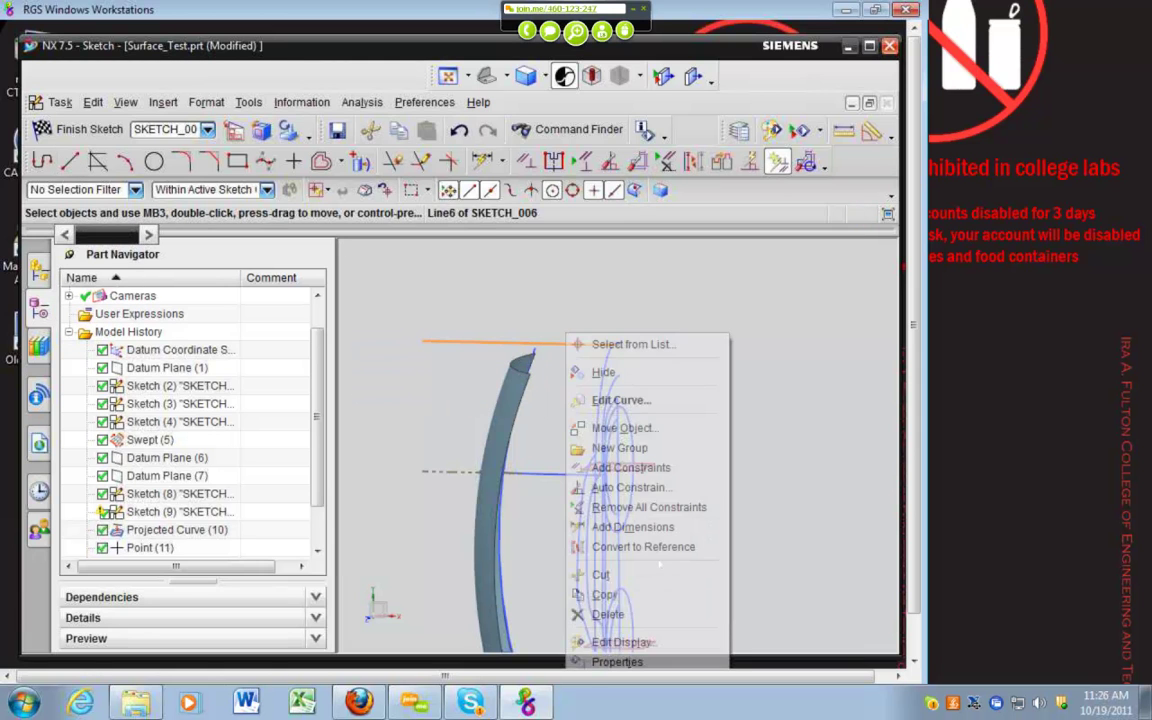
left_click(643, 546)
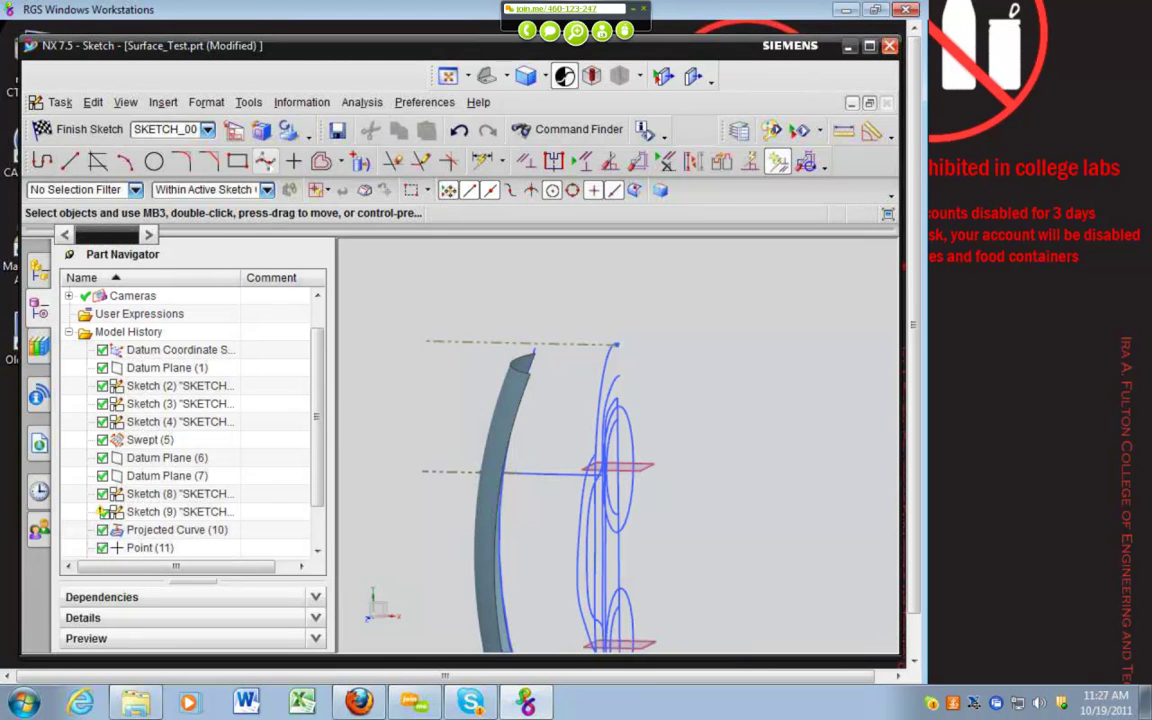
Draw a degree 2 pole spline from the profile's rear end, through the reference line, to the projected curve's rear end, and finish the sketch
left_click(265, 161)
left_click(572, 341)
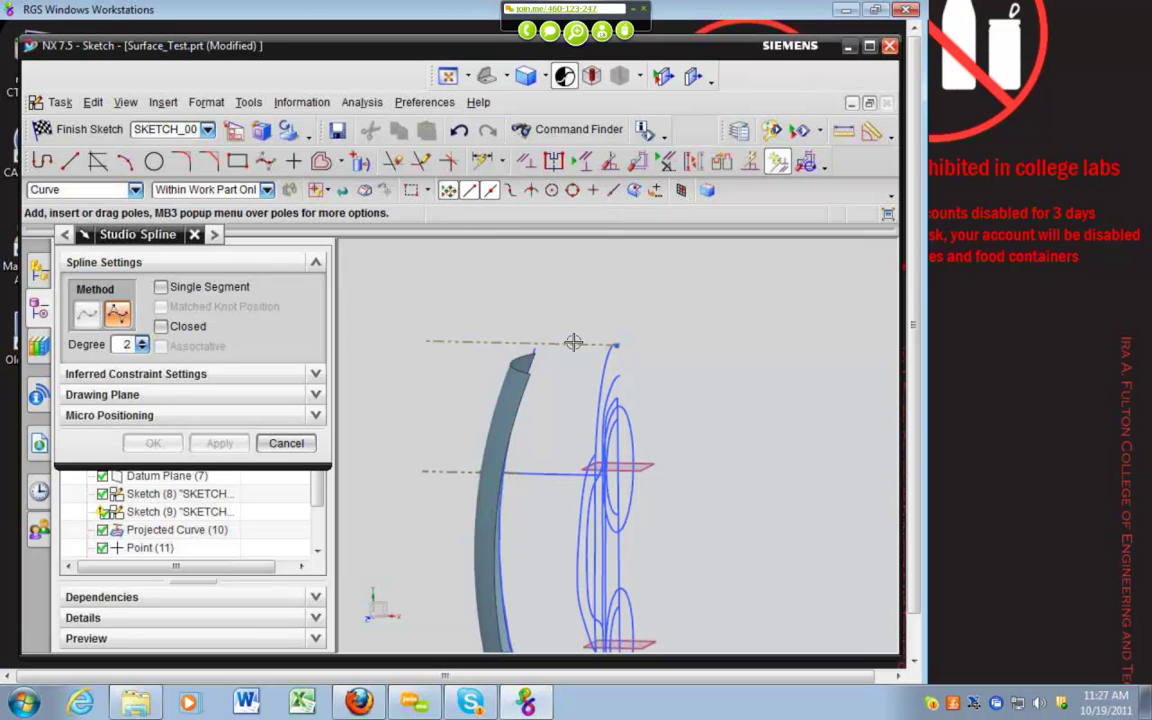
left_click(536, 347)
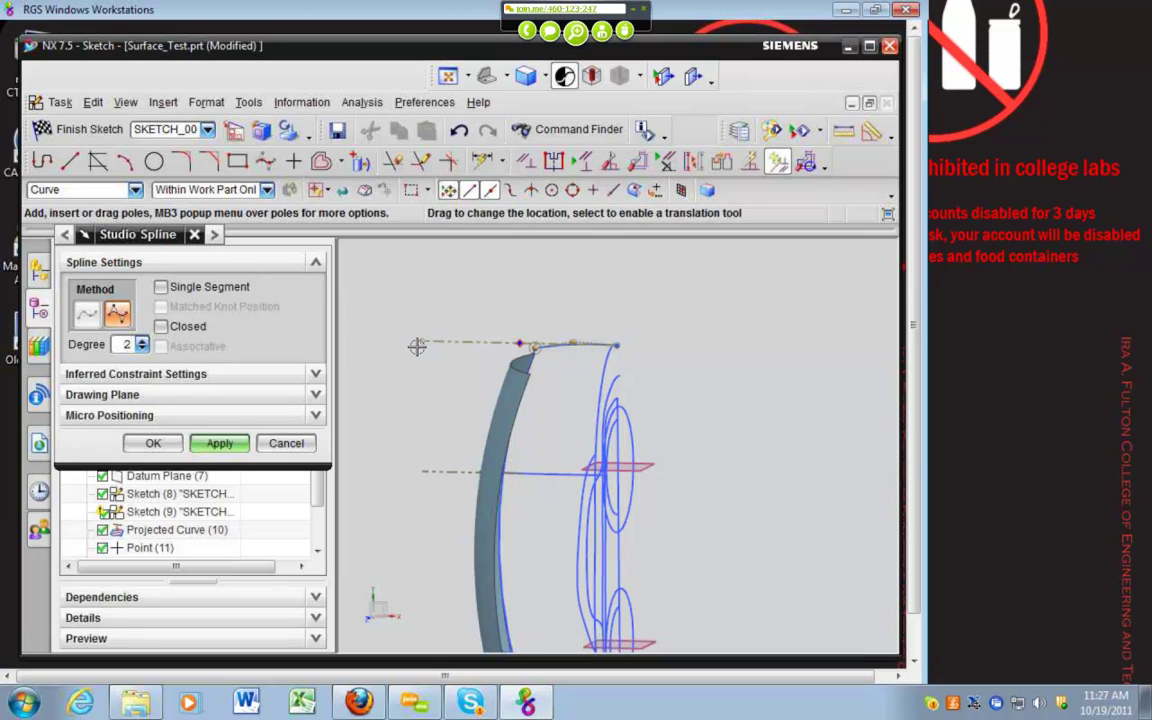
left_click(154, 443)
middle_click_drag(563, 443, 575, 380)
left_click(85, 129)
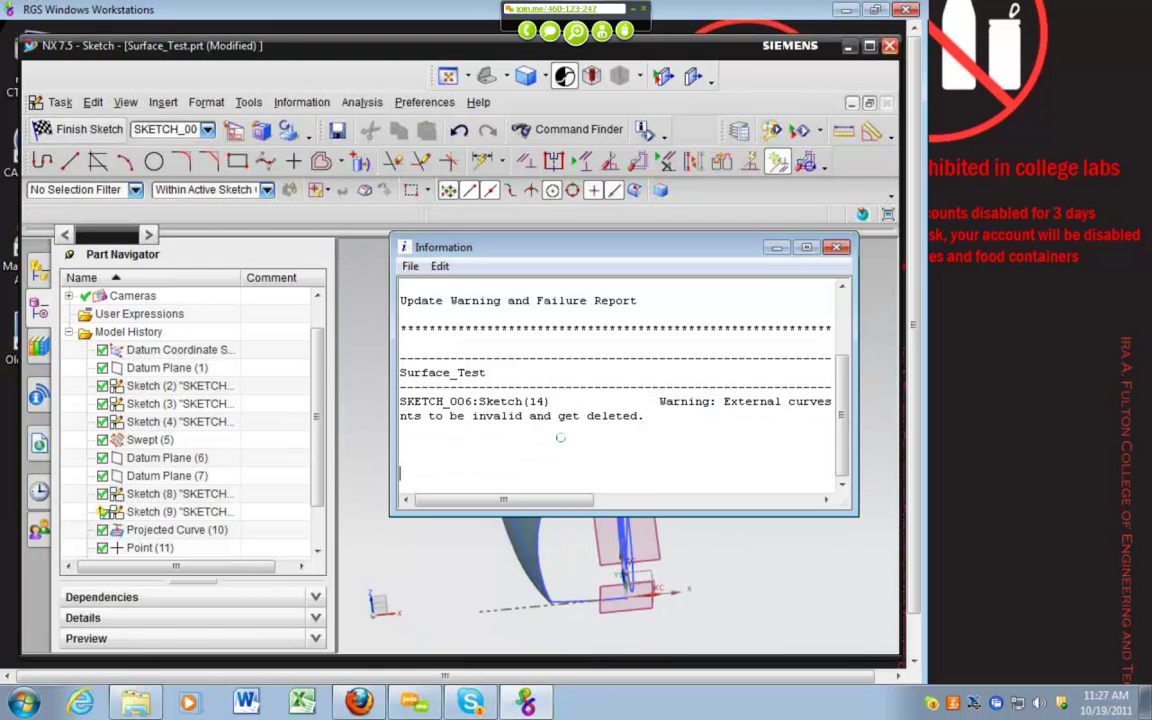
left_click(836, 247)
middle_click_drag(762, 499, 682, 478)
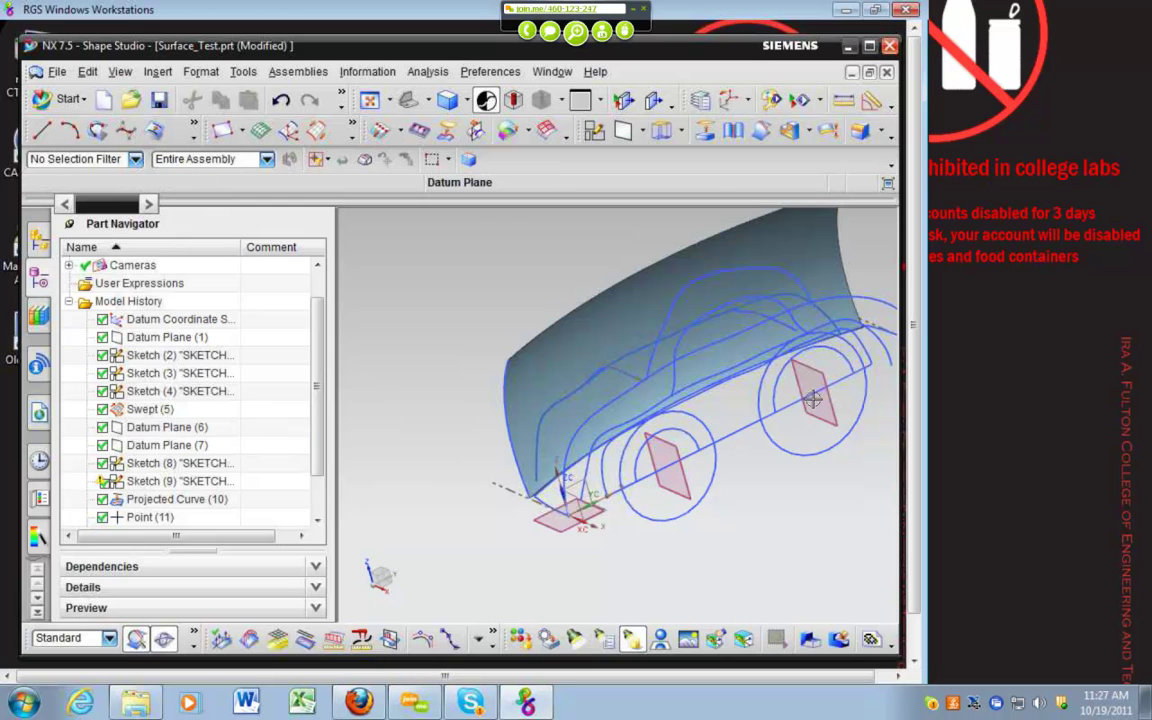
middle_click_drag(768, 475, 795, 395)
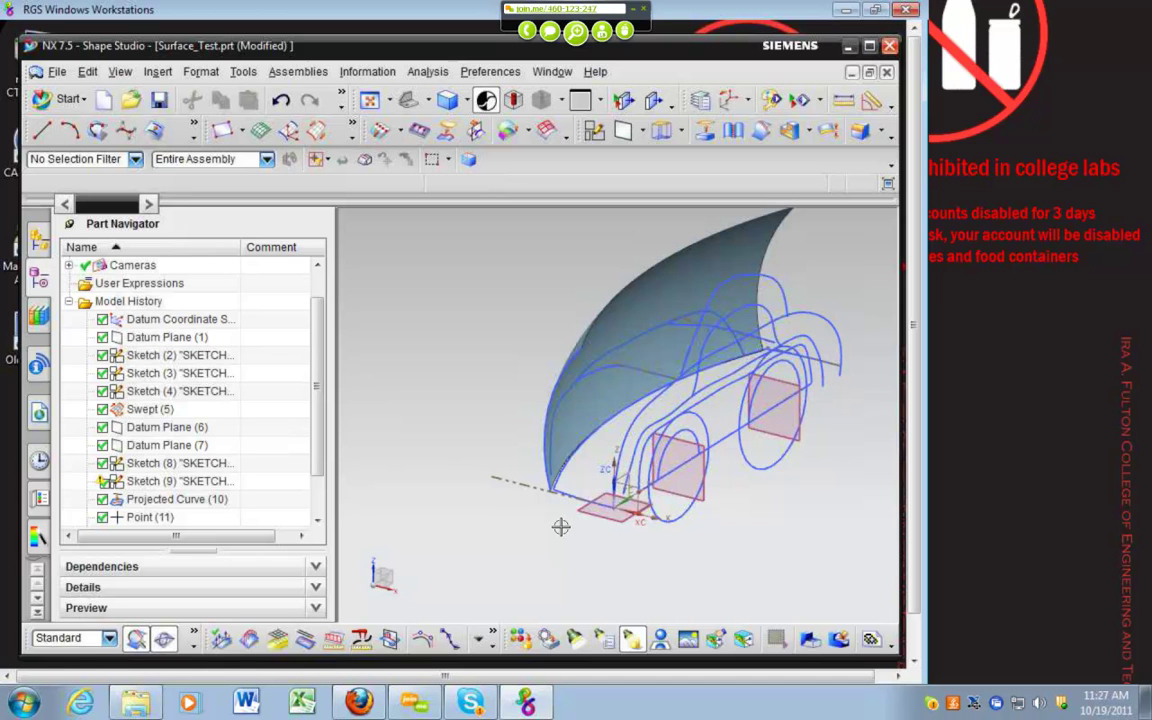
mouse_move(572, 526)
middle_mouse_down()
mouse_move(596, 525)
mouse_move(578, 525)
middle_mouse_up()
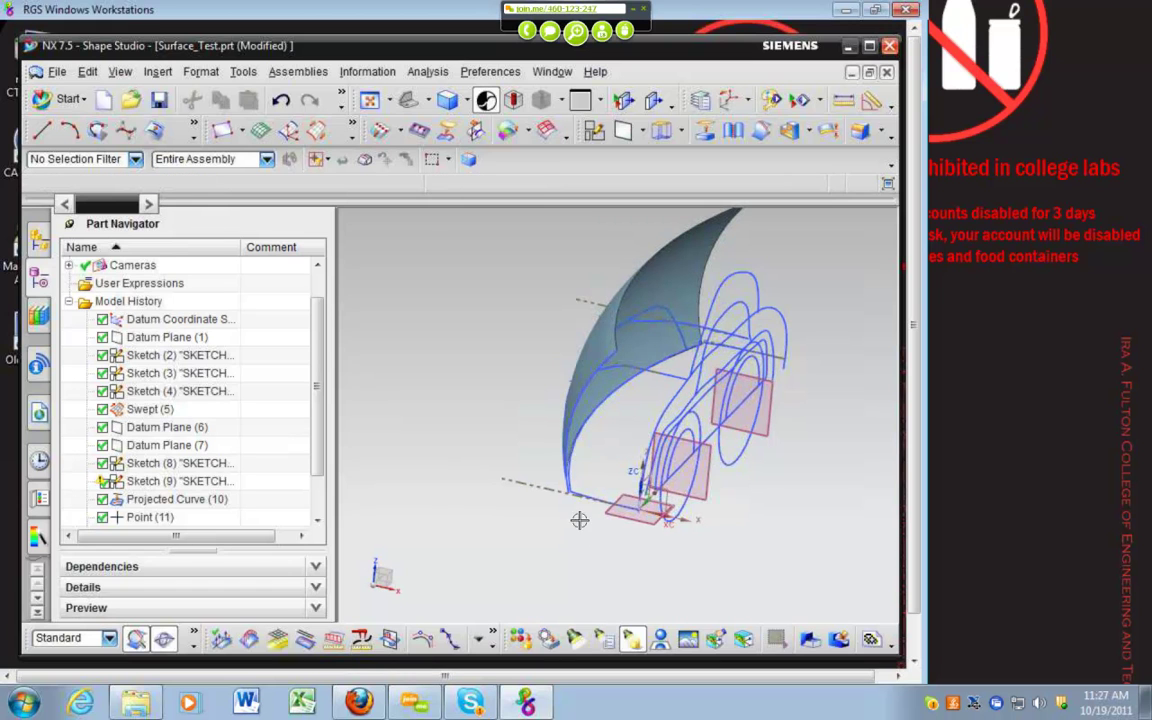
mouse_move(455, 419)
middle_mouse_down()
mouse_move(486, 404)
mouse_move(450, 369)
middle_mouse_up()
left_click(158, 72)
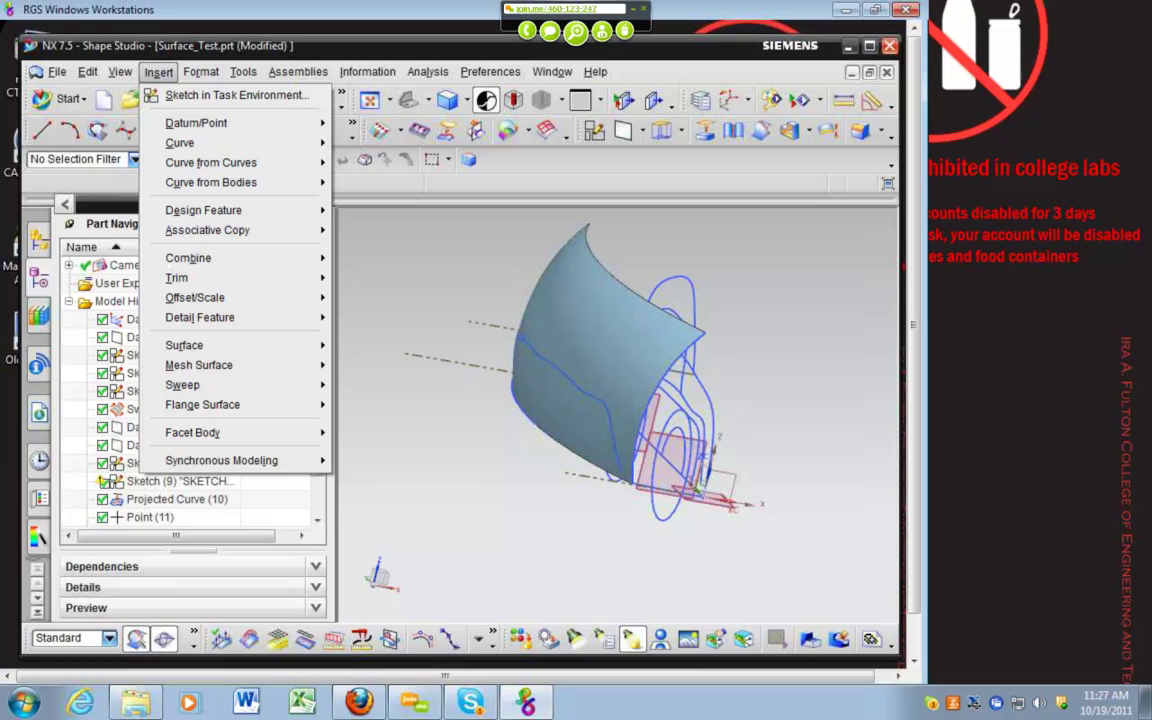
mouse_move(280, 278)
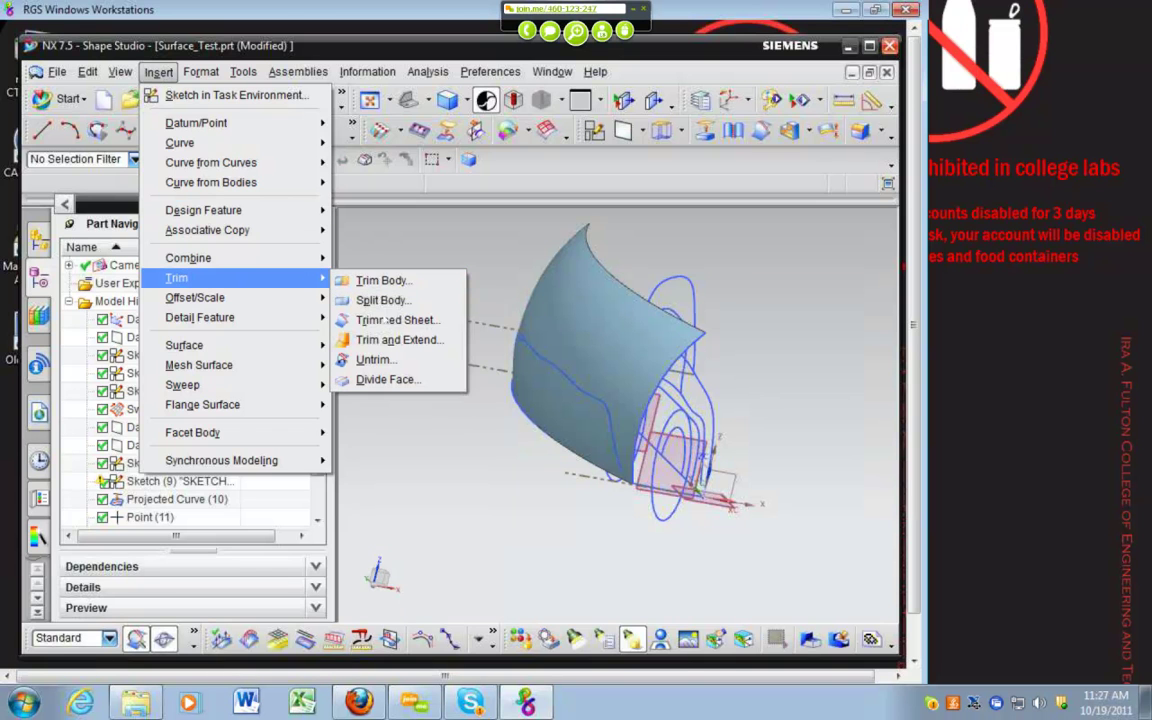
left_click(386, 320)
left_click(617, 334)
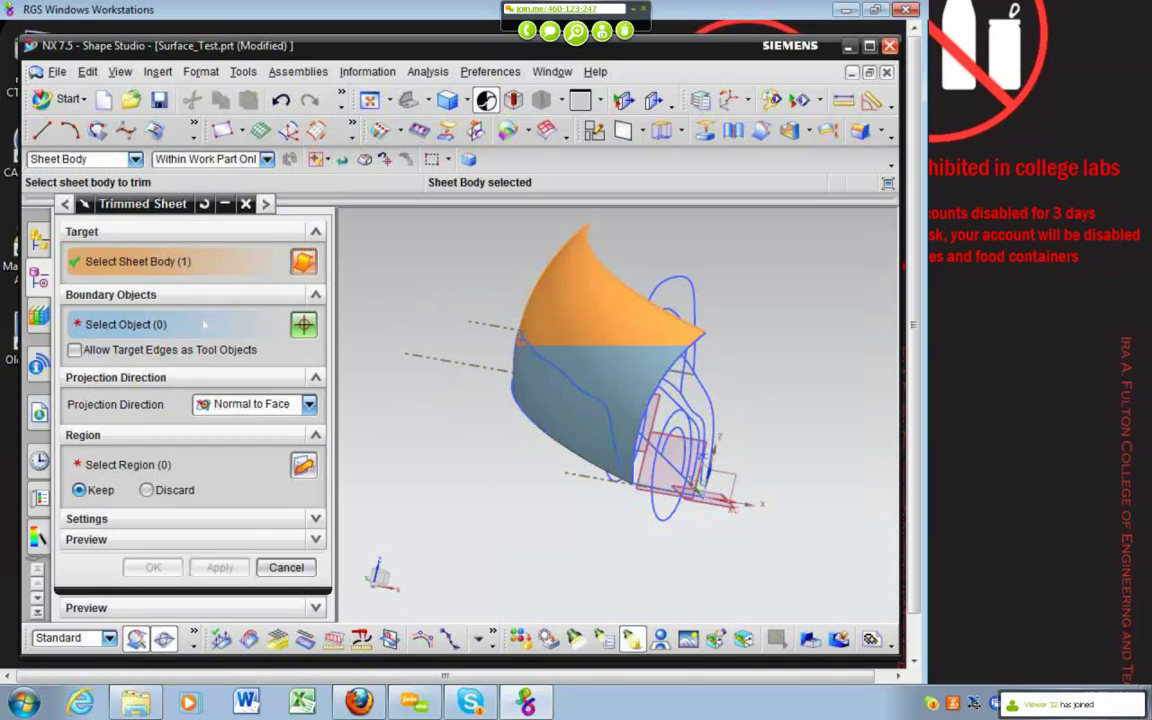
left_click(566, 388)
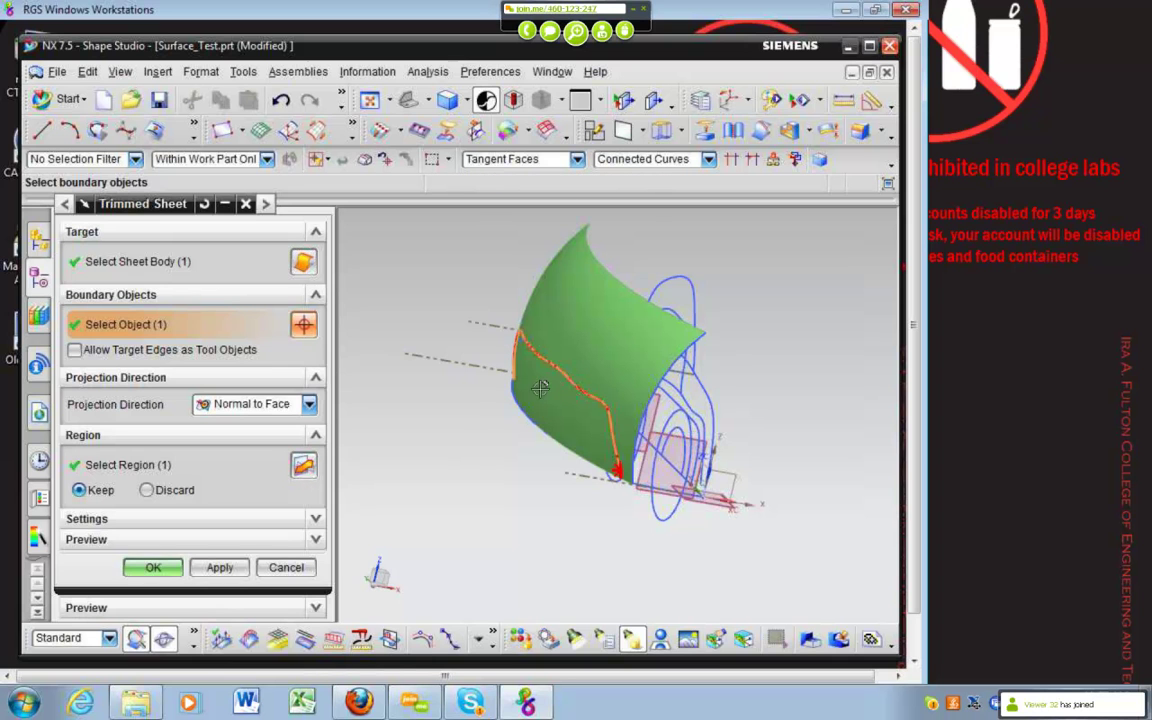
middle_click_drag(435, 461, 505, 471)
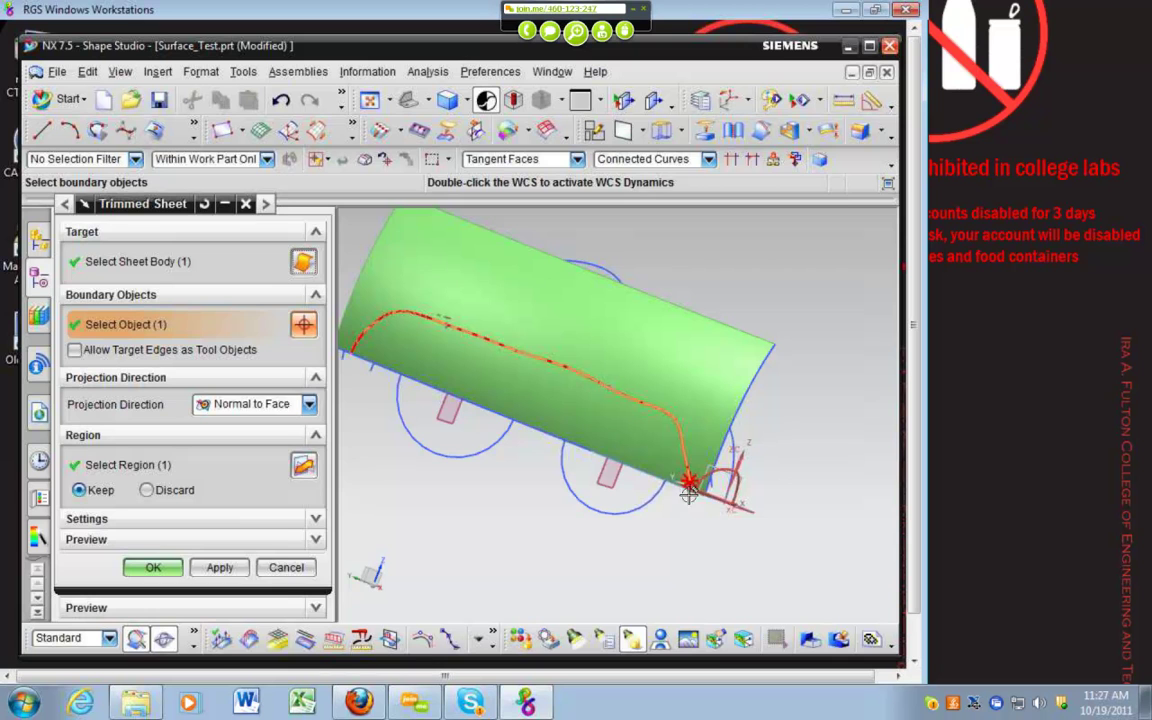
left_click(286, 567)
Edit the front end of the body spline in the side-profile sketch and finish the sketch
middle_click_drag(617, 540, 716, 449)
double_click(716, 449)
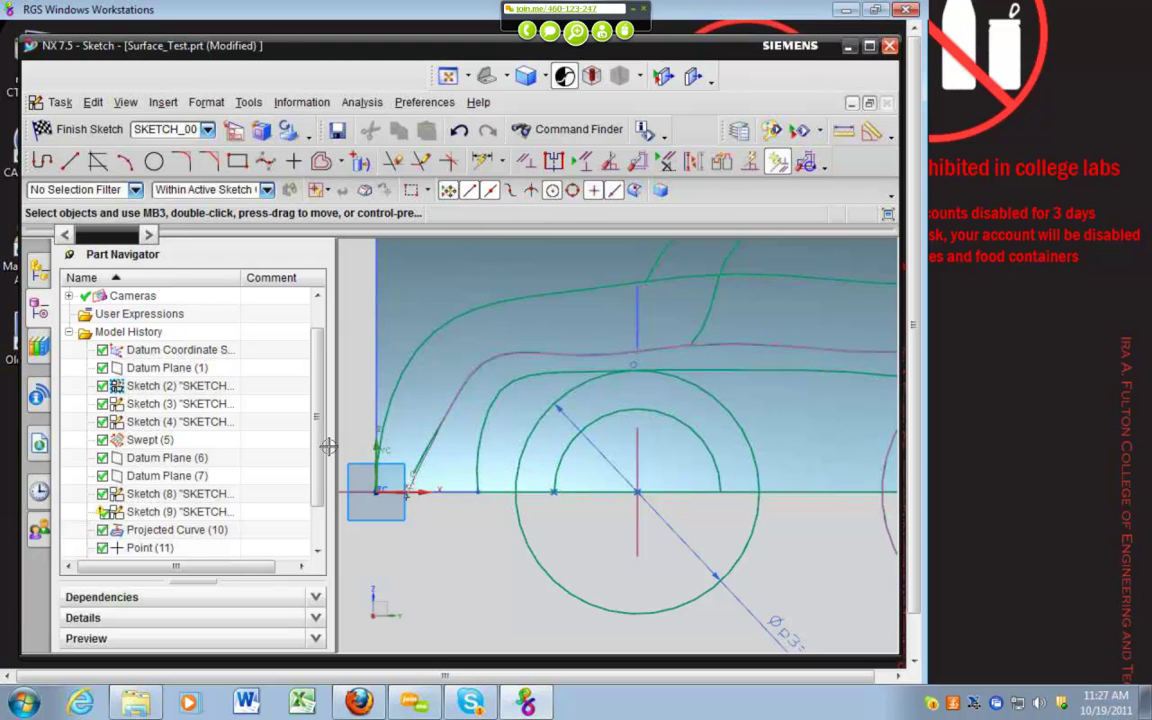
left_click(80, 129)
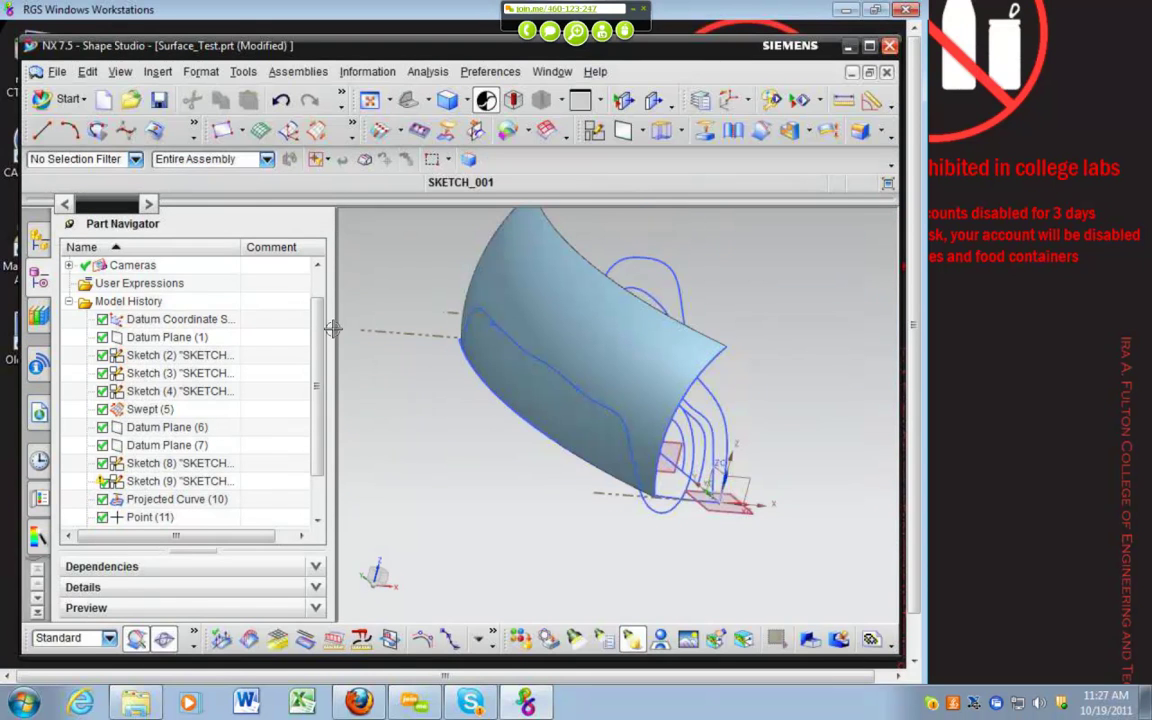
Set up a Trimmed Sheet with the swept surface as target and the projected body curve as boundary, projected normal to face
left_click(121, 72)
mouse_move(158, 72)
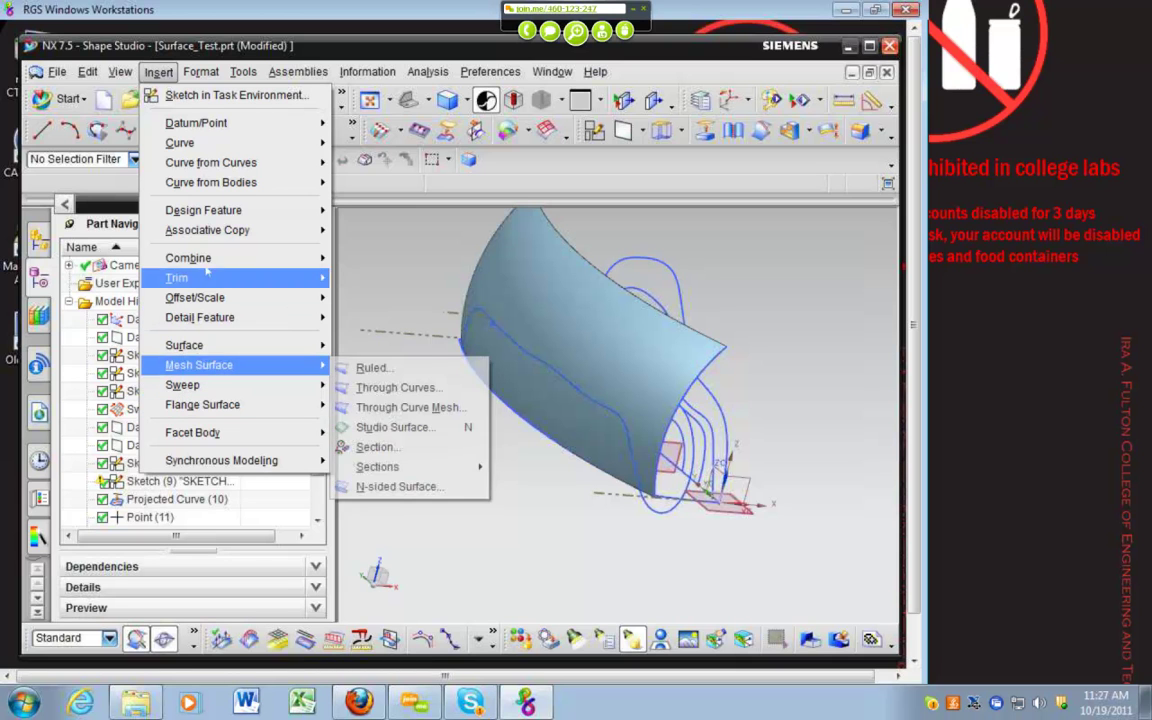
mouse_move(176, 277)
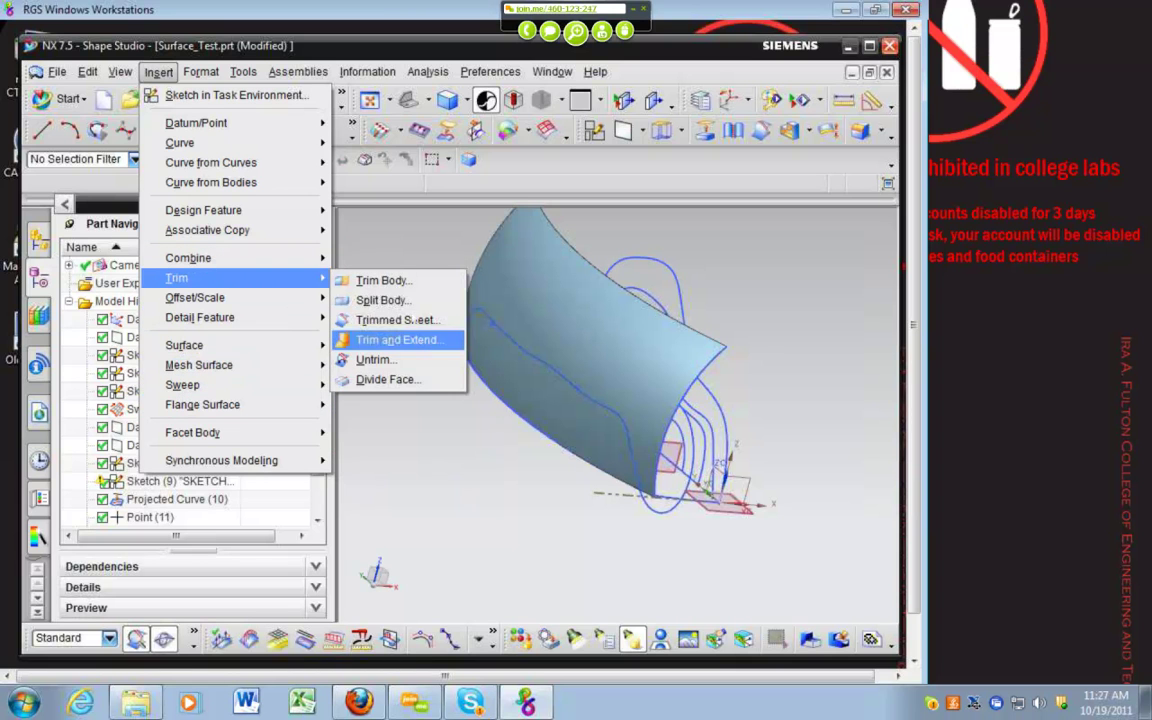
left_click(398, 320)
left_click(546, 349)
left_click(197, 331)
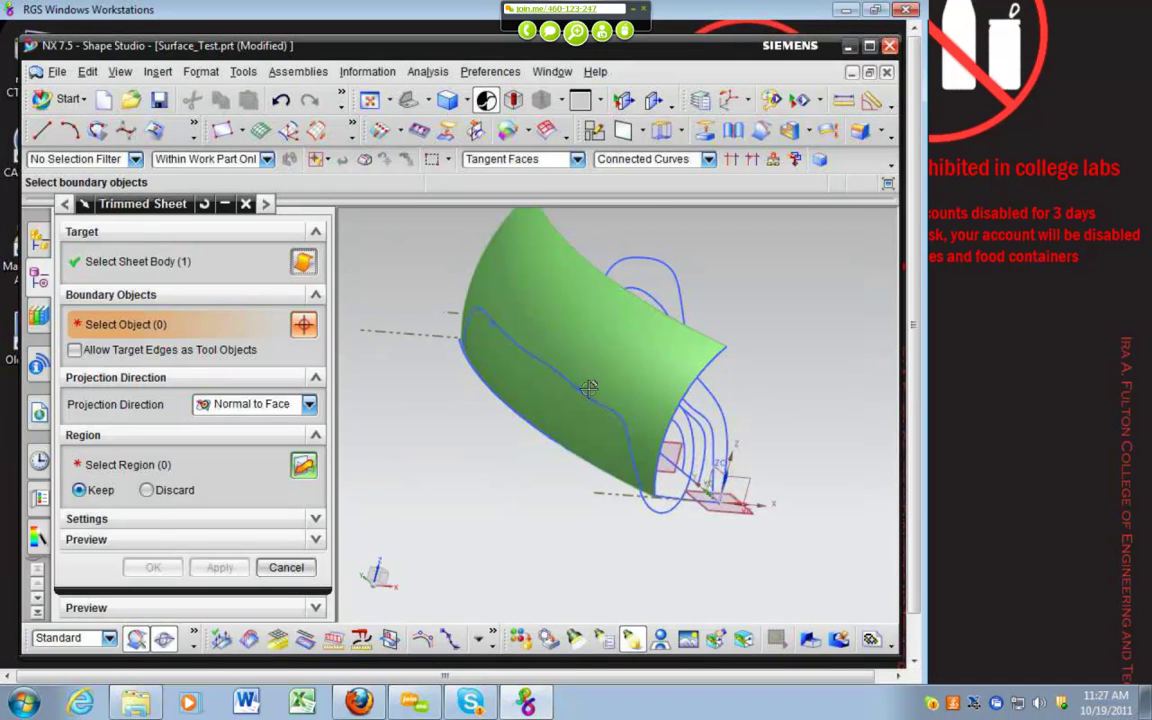
left_click(569, 389)
middle_click_drag(448, 427, 412, 427)
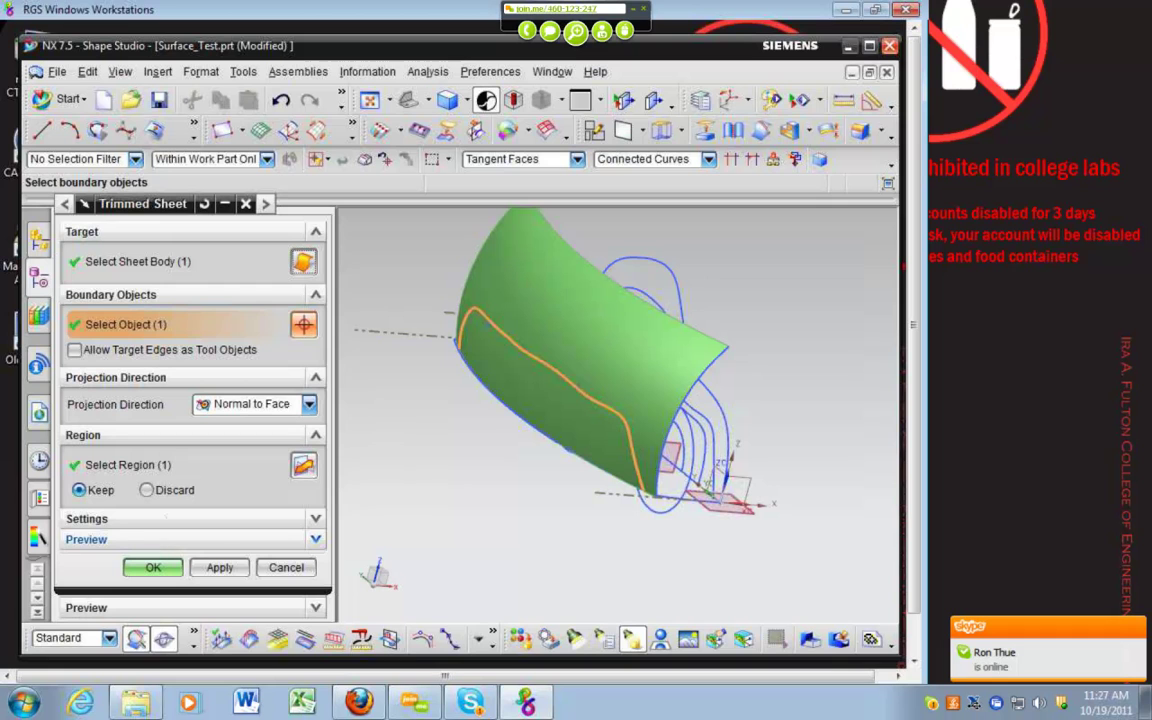
Set the selected region to Discard, preview the trim result, and trim the swept sheet
left_click(147, 490)
left_click(130, 539)
left_click(303, 555)
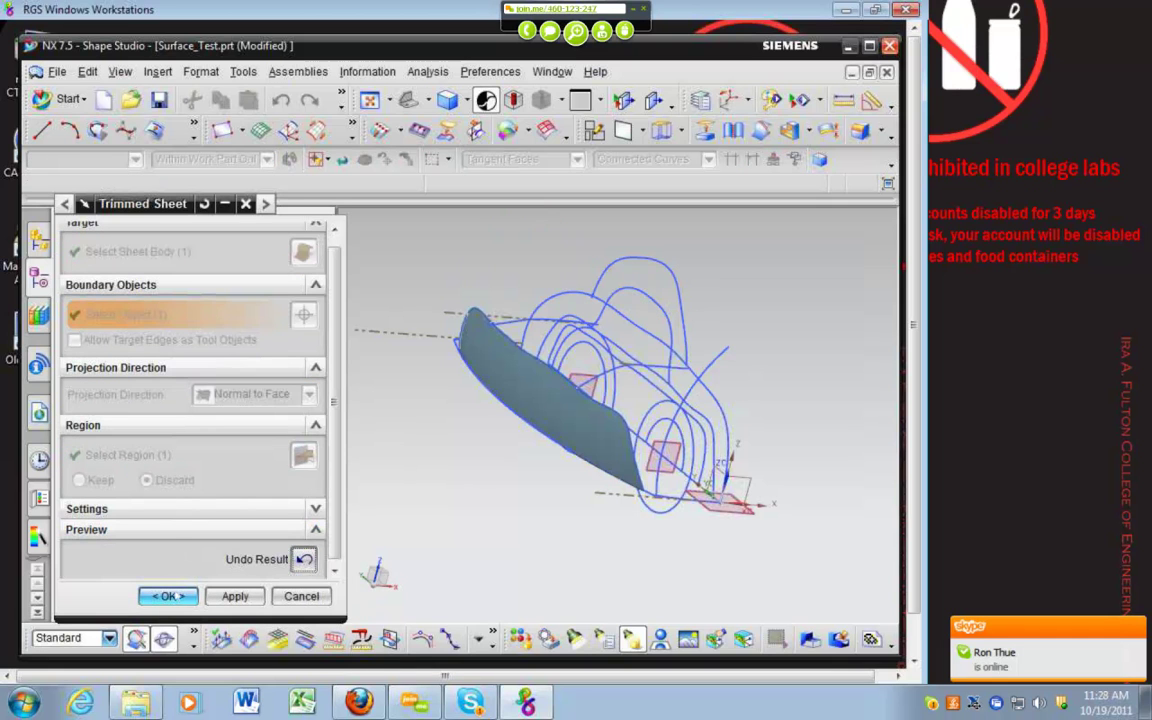
left_click(303, 559)
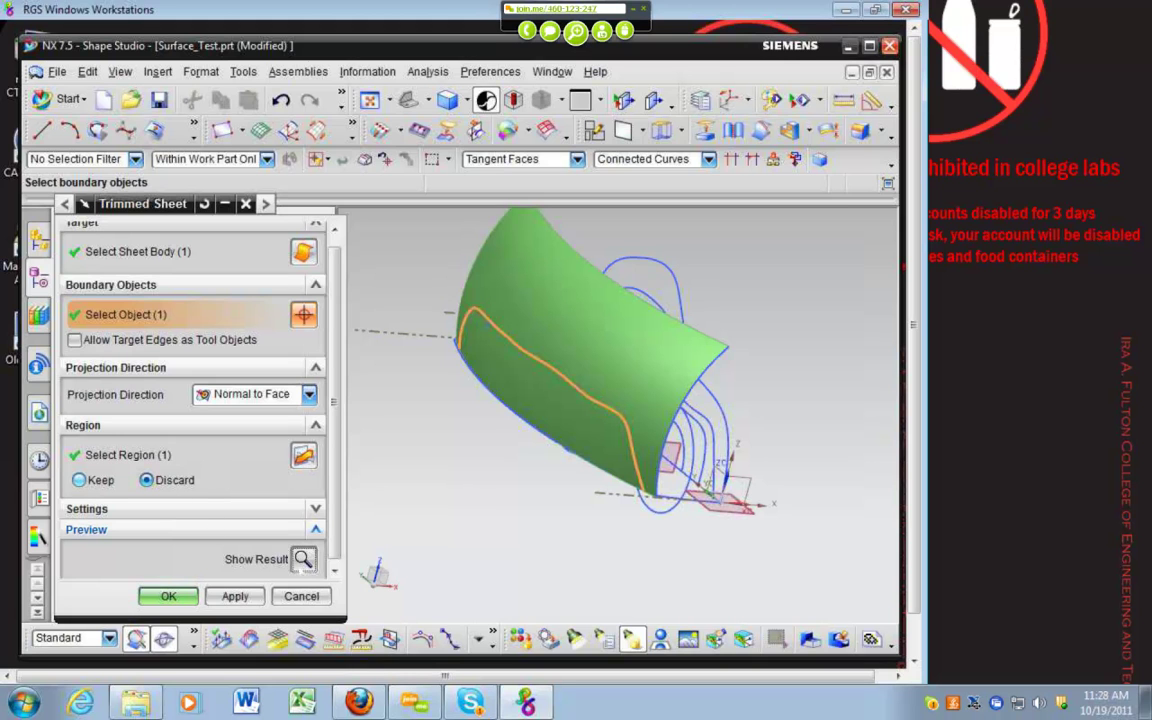
left_click(302, 560)
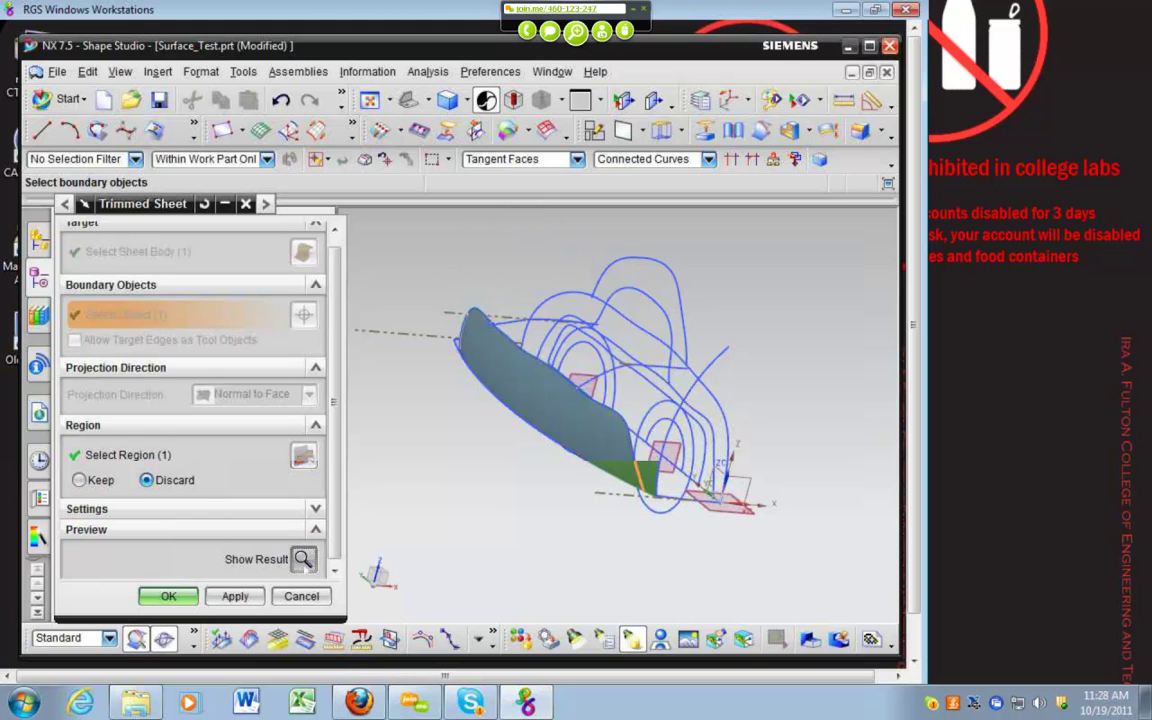
middle_click(231, 578)
Open the plan-view sketch and pull the middle of the side arc slightly inward toward the centerline
middle_click_drag(553, 483, 607, 381)
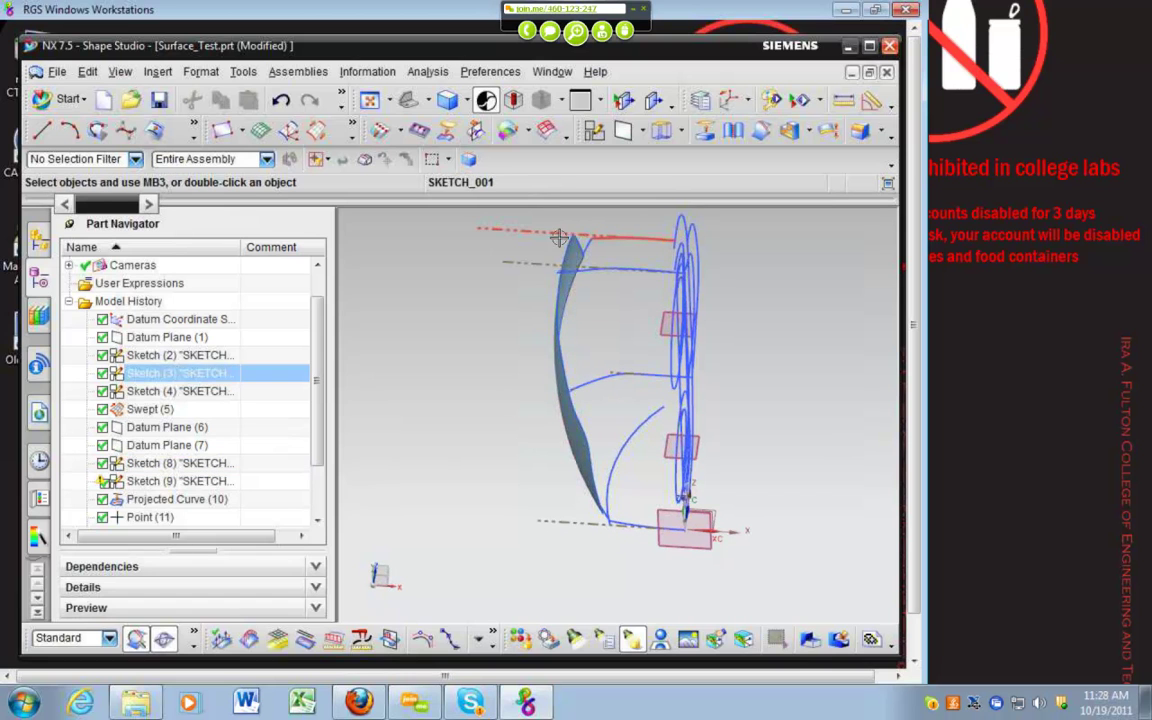
mouse_move(570, 496)
middle_mouse_down()
mouse_move(530, 470)
mouse_move(568, 491)
mouse_move(581, 524)
mouse_move(594, 414)
middle_mouse_up()
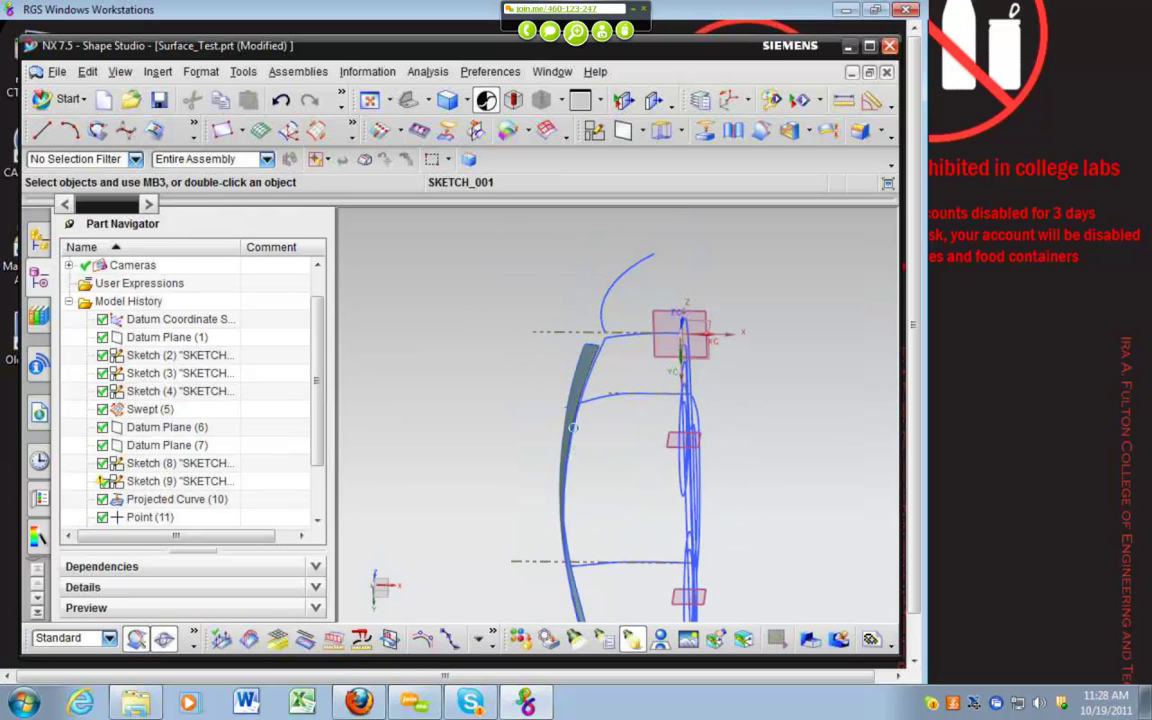
double_click(594, 414)
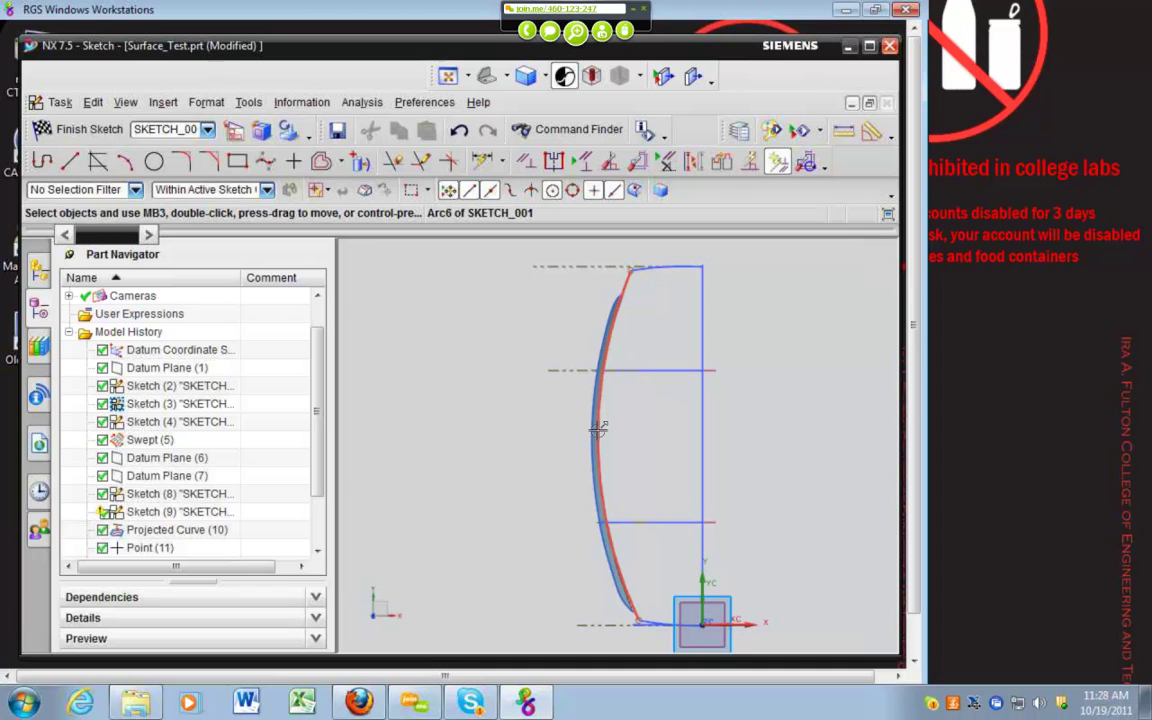
left_click_drag(614, 430, 635, 436)
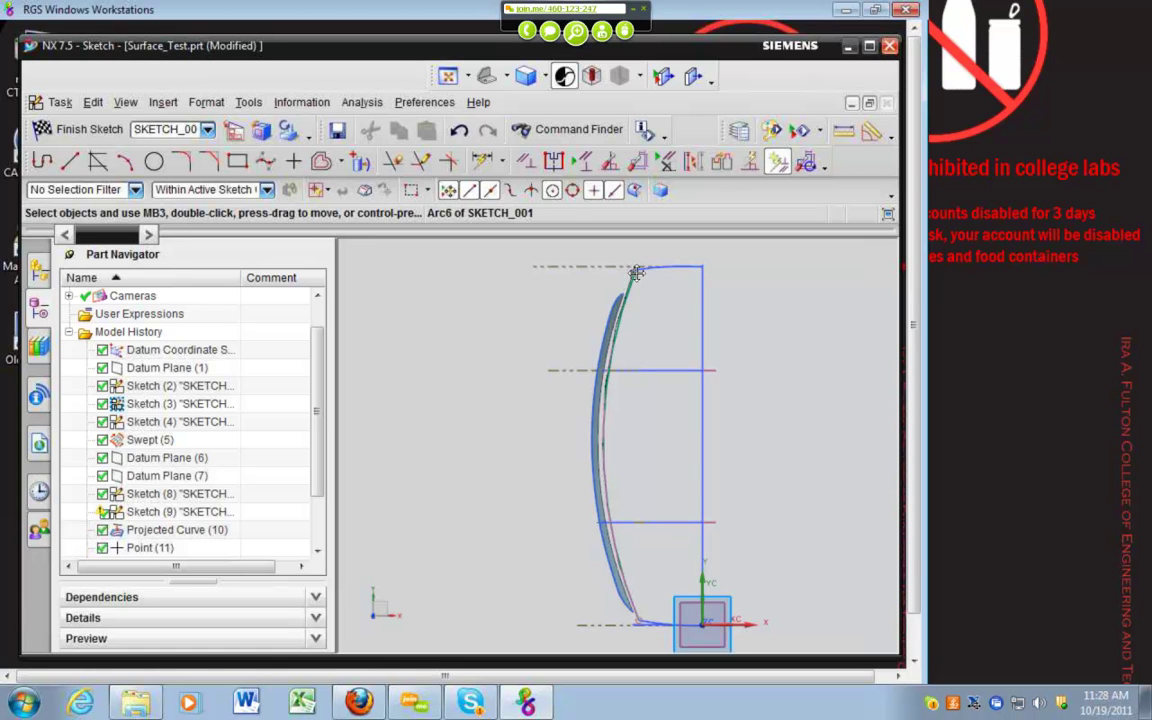
Try to constrain the rear end of the side arc where it meets the rear spline, and finish the plan-view sketch
left_click(526, 161)
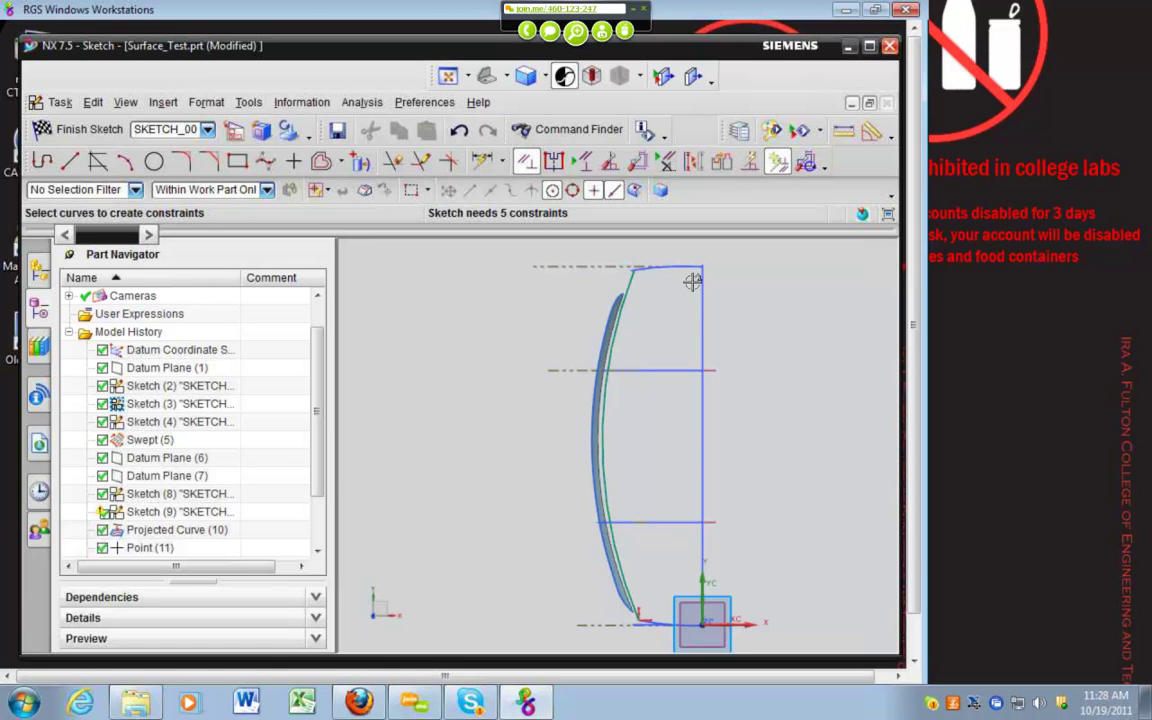
scroll(600, 250, "up", 4)
scroll(549, 279, "up", 2)
left_click(535, 285)
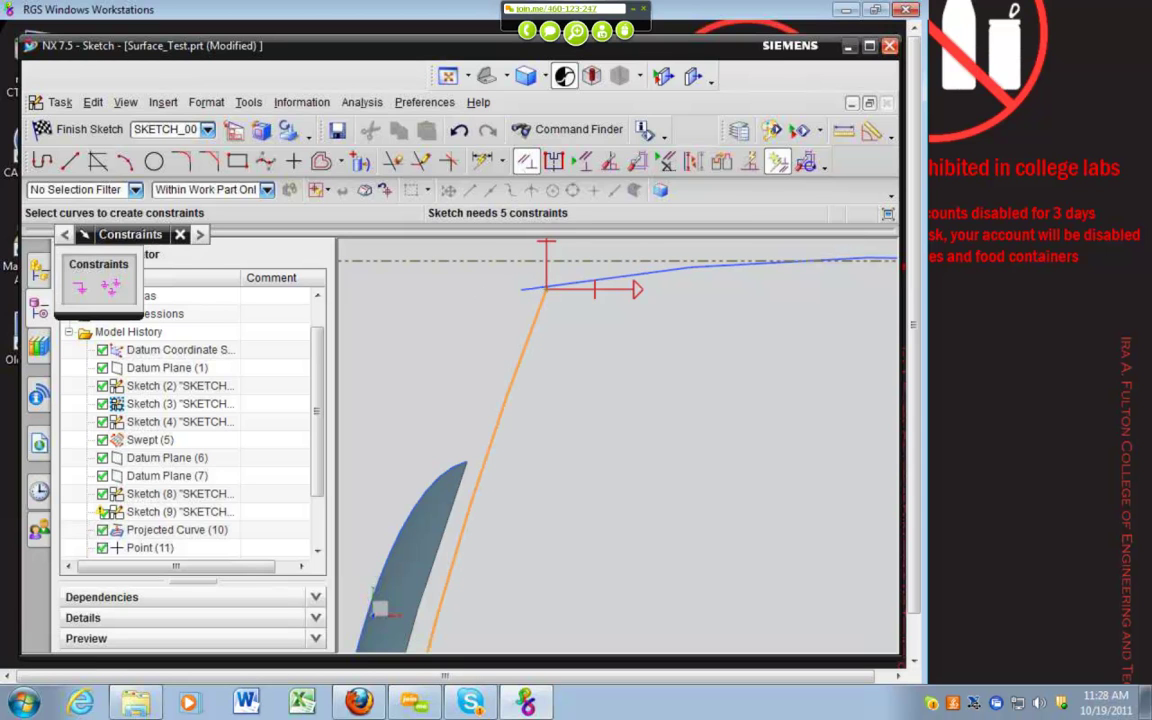
key("Escape")
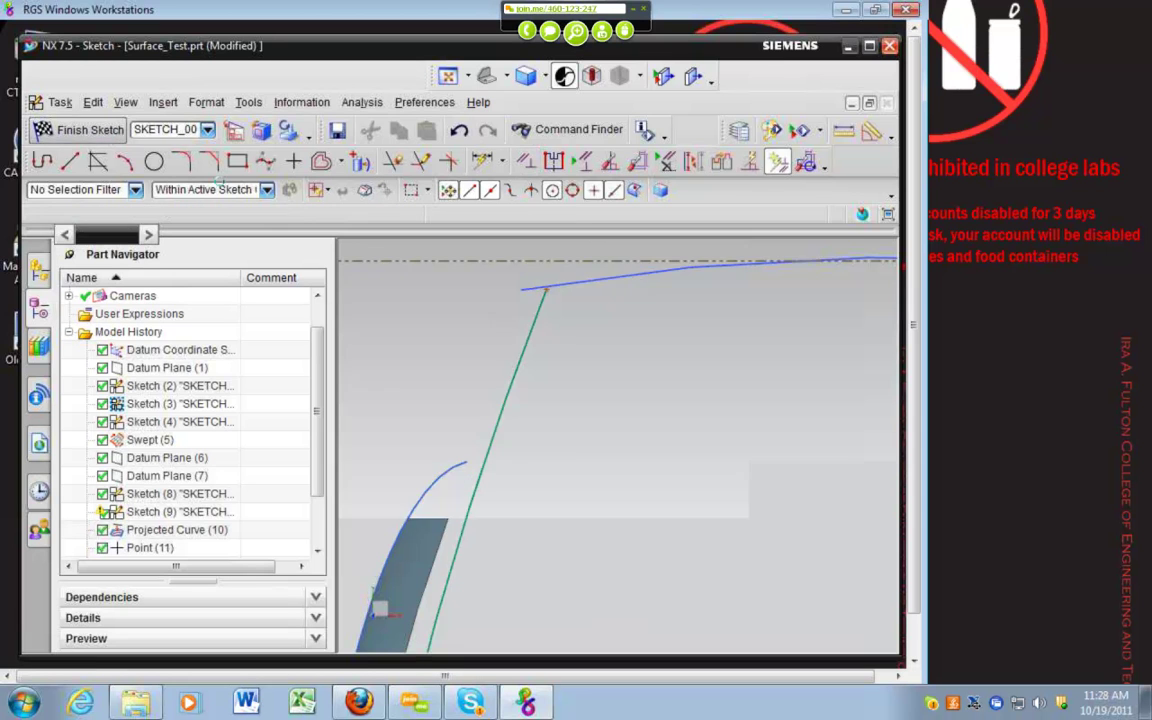
key("ctrl+q")
Open the rear spline's sketch, try to constrain the spline's outer end to the side arc's rear end, and finish the sketch
mouse_move(612, 350)
middle_mouse_down()
mouse_move(617, 422)
mouse_move(686, 247)
middle_mouse_up()
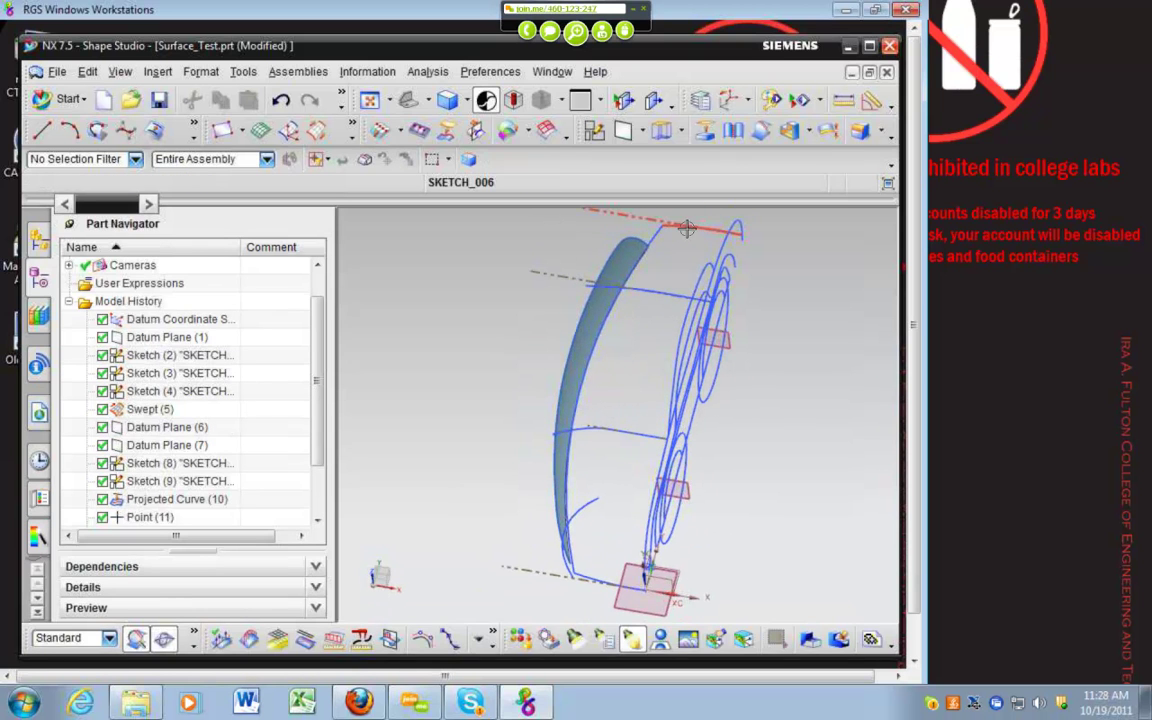
double_click(686, 229)
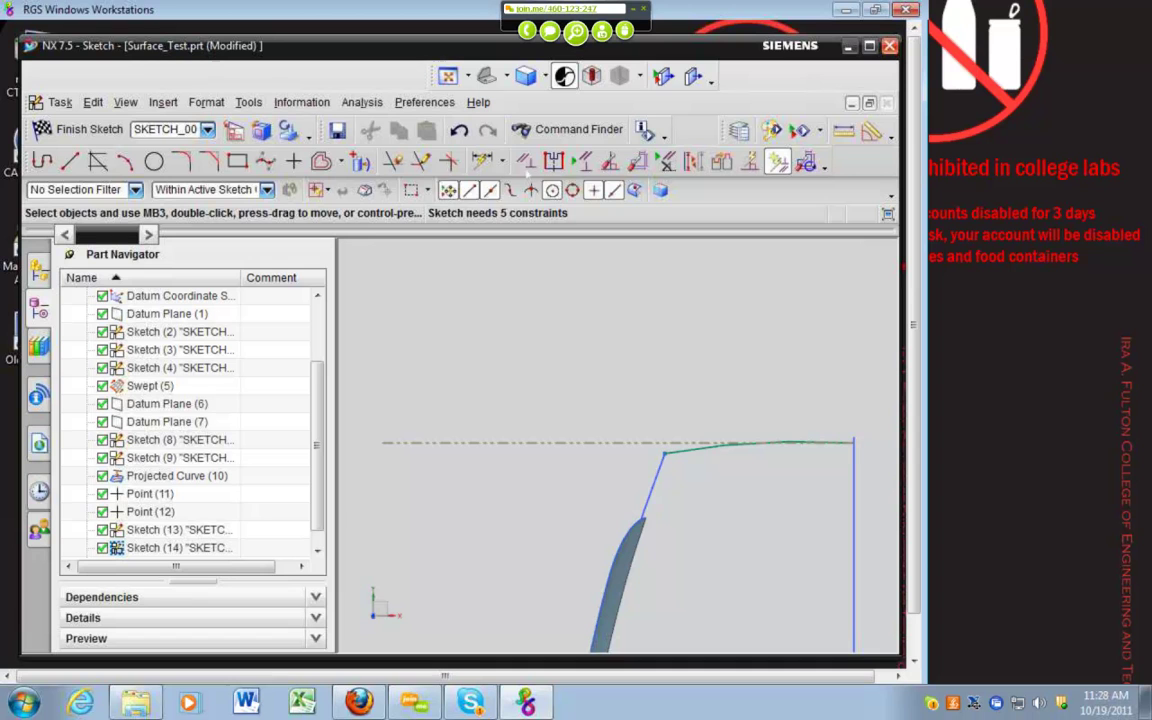
key("c")
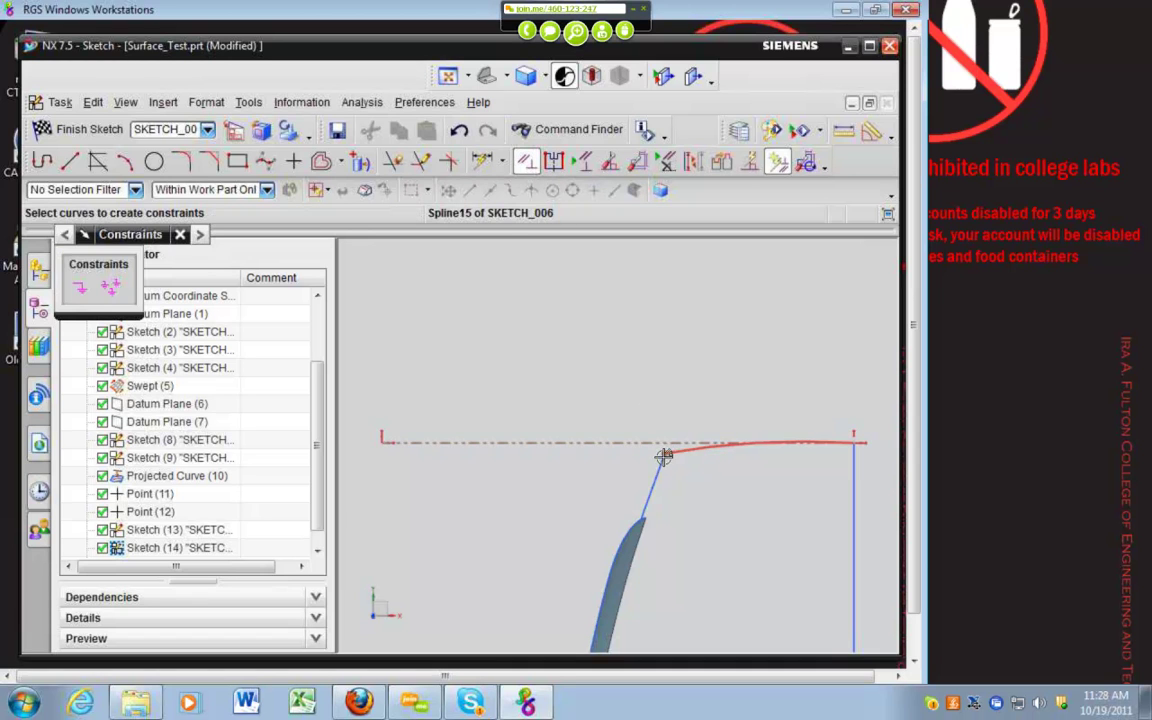
left_click(664, 456)
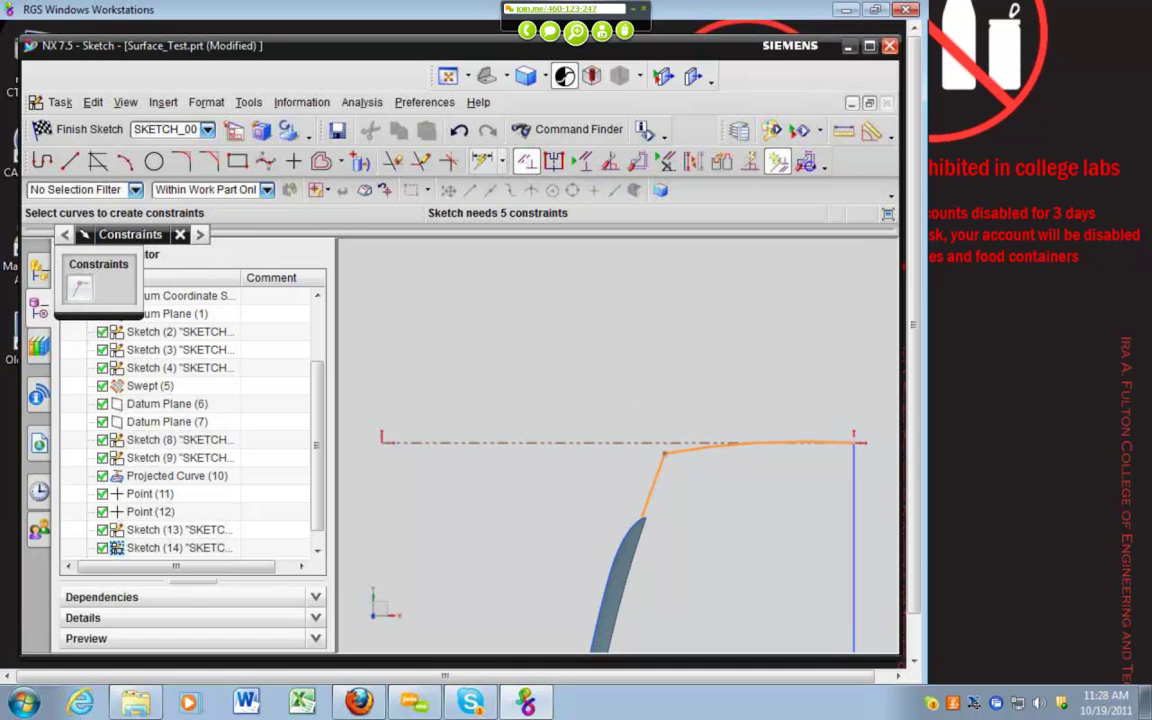
key("Escape")
scroll(681, 542, "up", 4)
scroll(636, 435, "down", 6)
left_click(86, 129)
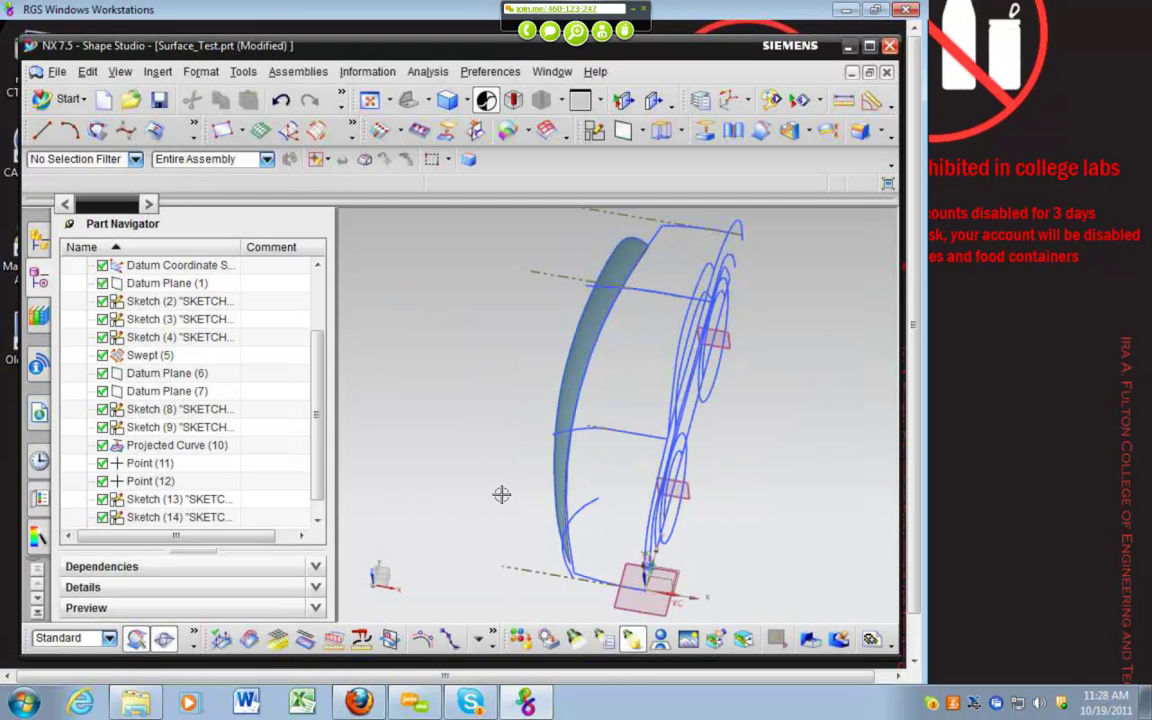
Open the front spline's sketch and examine how its outer end meets the side arc and the swept sheet
mouse_move(504, 483)
middle_mouse_down()
mouse_move(483, 489)
mouse_move(600, 570)
middle_mouse_up()
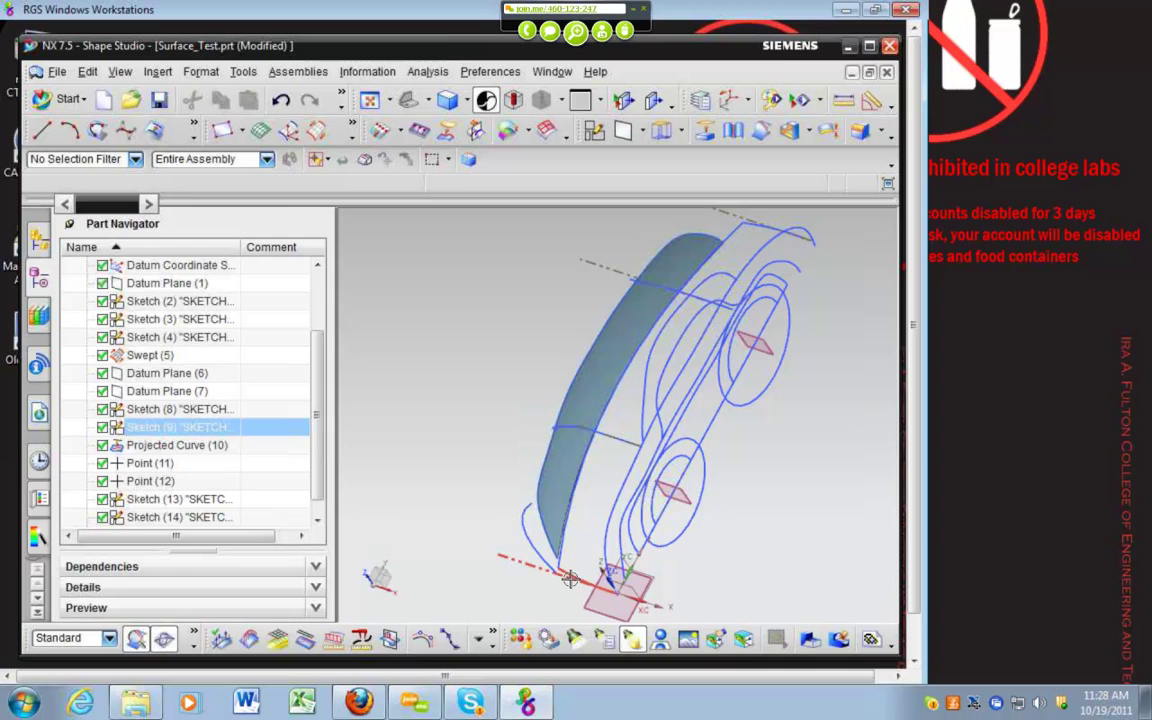
double_click(597, 586)
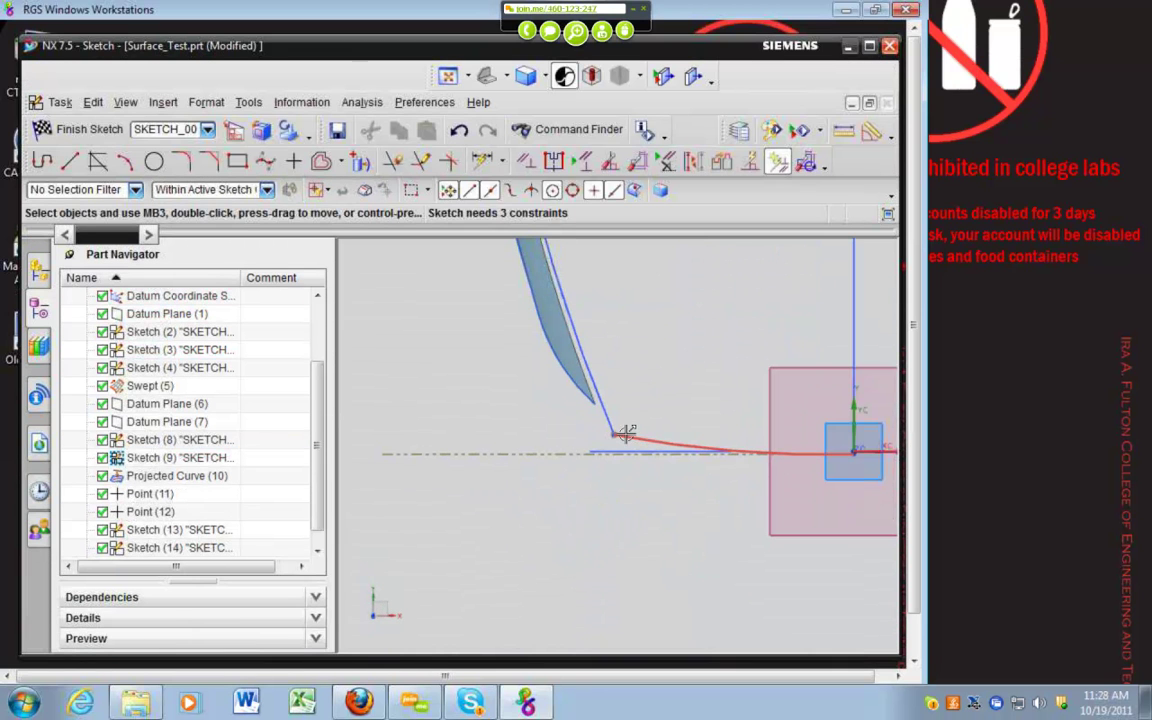
left_click(622, 433)
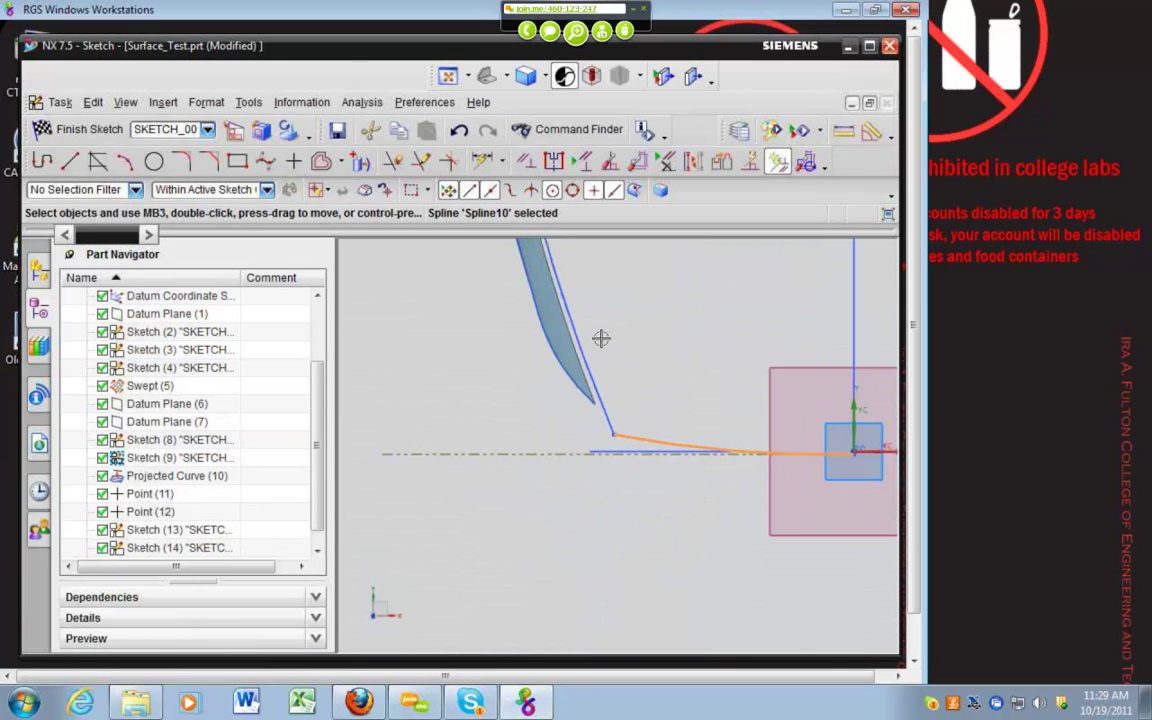
key("Escape")
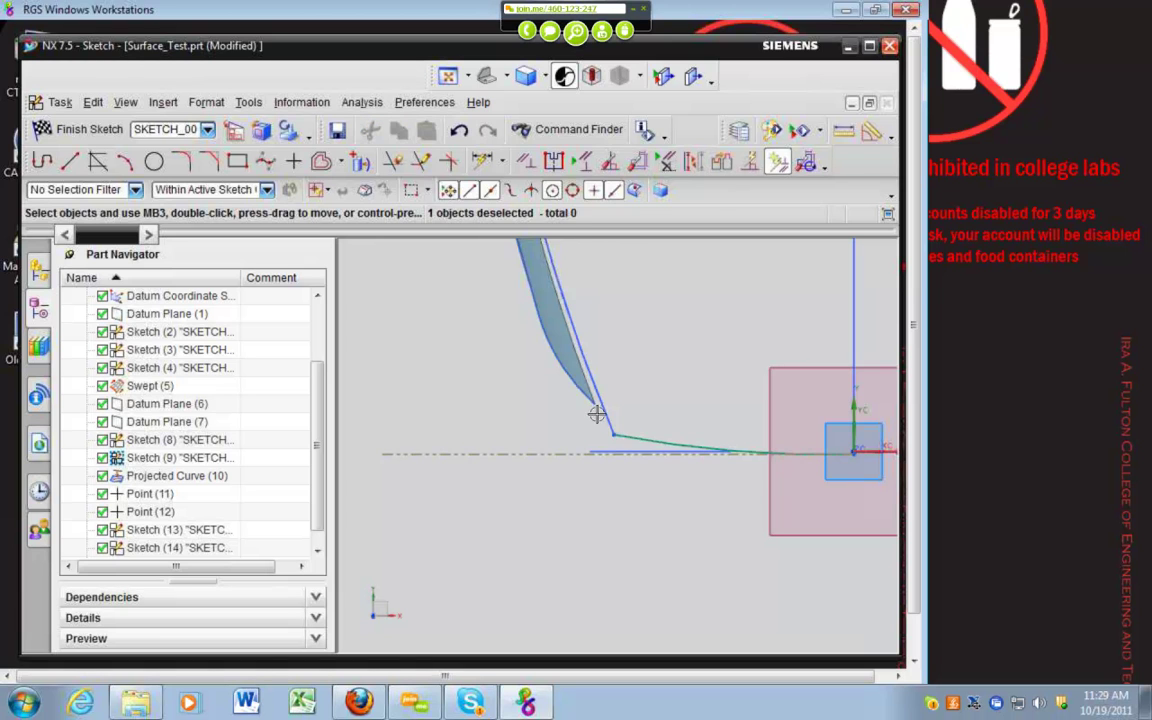
left_click(614, 437)
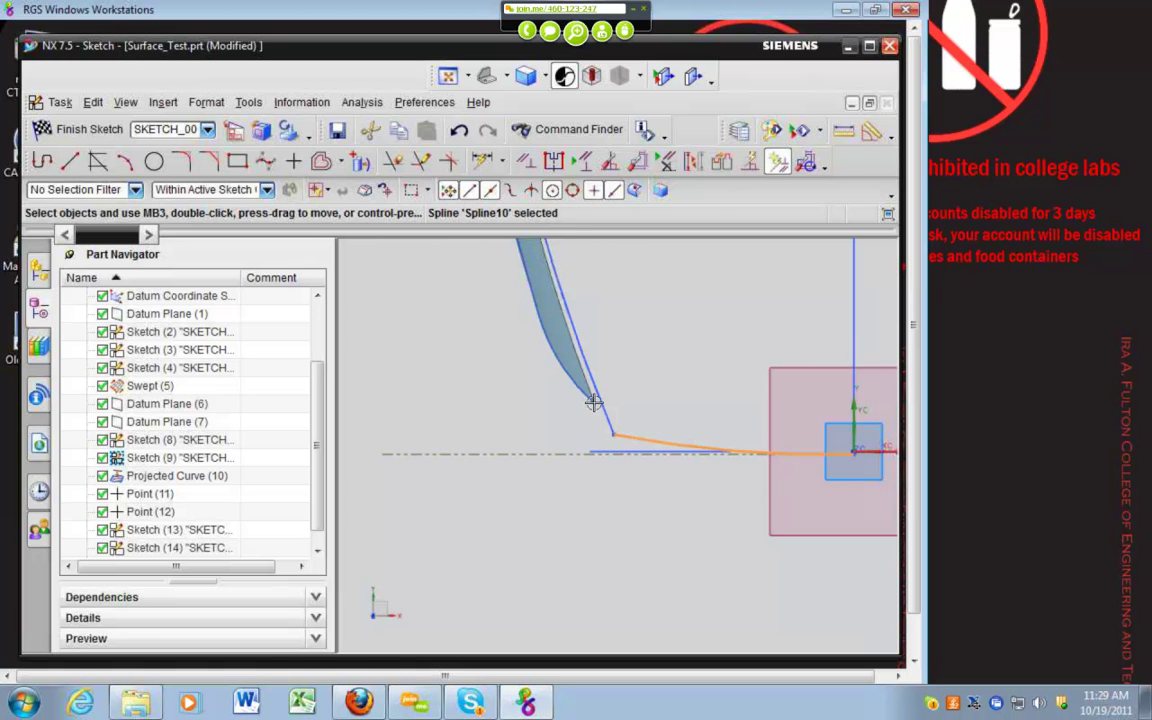
mouse_move(591, 444)
middle_mouse_down()
mouse_move(576, 440)
mouse_move(598, 403)
middle_mouse_up()
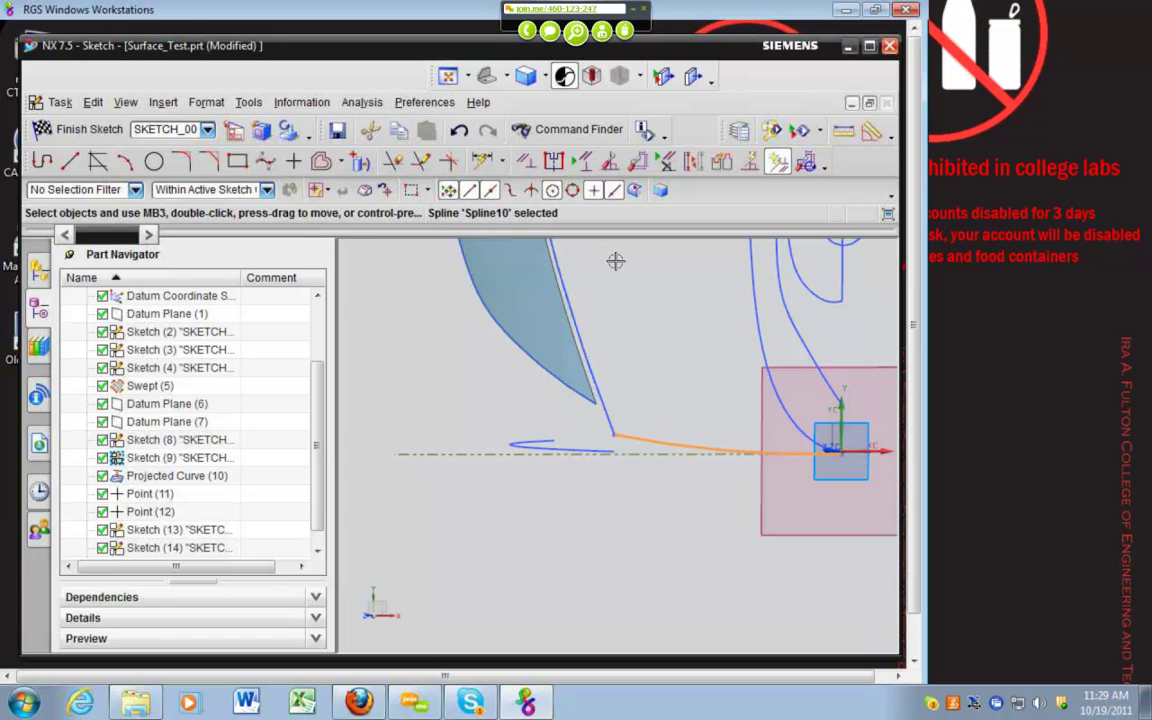
mouse_move(641, 357)
middle_mouse_down()
mouse_move(658, 342)
mouse_move(630, 300)
middle_mouse_up()
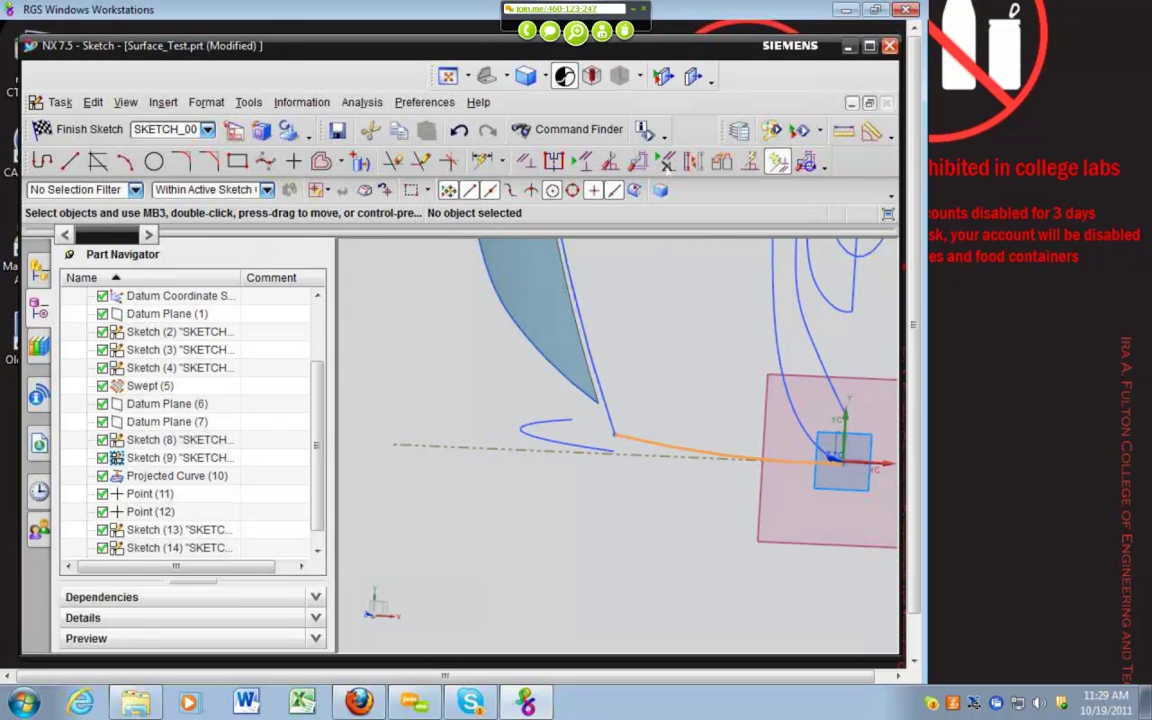
List all constraints in the front spline's sketch, check its two coincident constraints, and finish the sketch
left_click(665, 161)
left_click(602, 434)
mouse_move(449, 424)
middle_mouse_down()
mouse_move(455, 386)
mouse_move(464, 396)
middle_mouse_up()
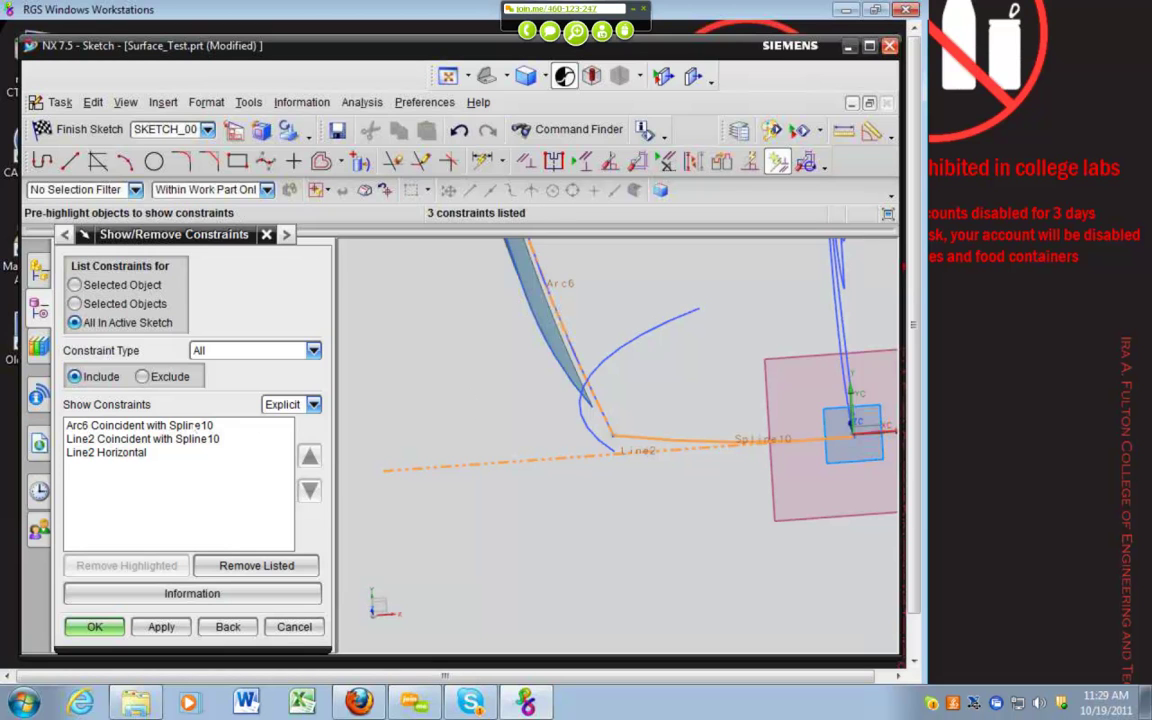
left_click(194, 427)
left_click(190, 440)
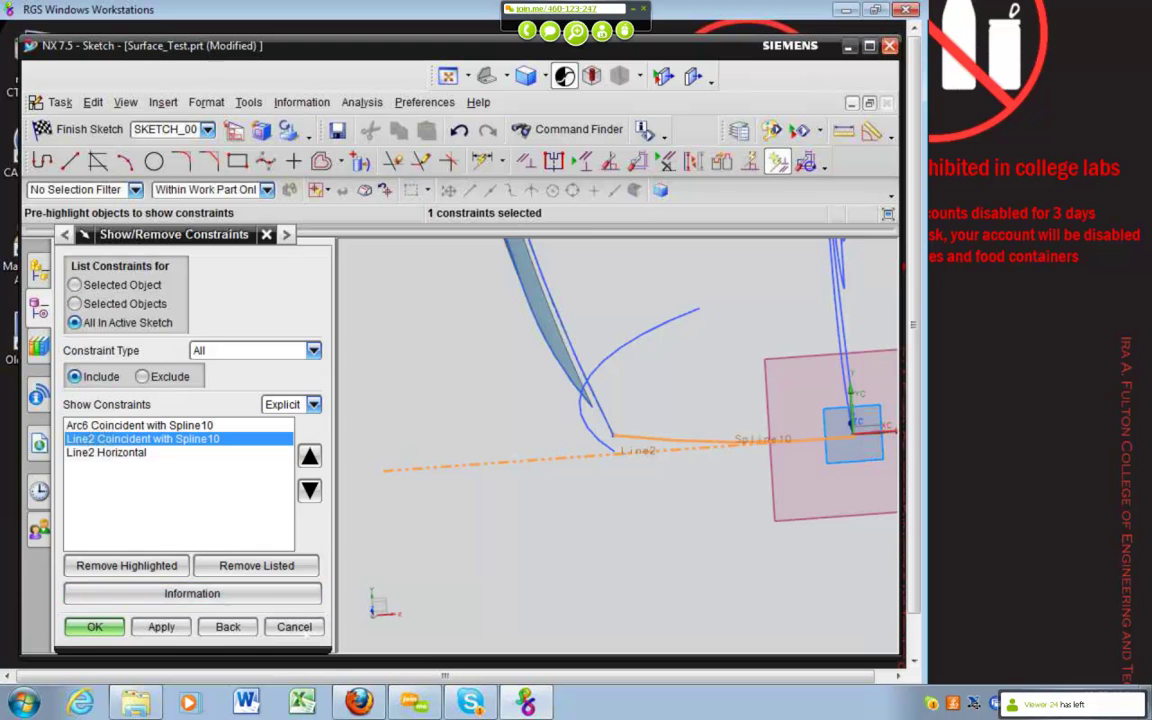
middle_click_drag(630, 494, 626, 385)
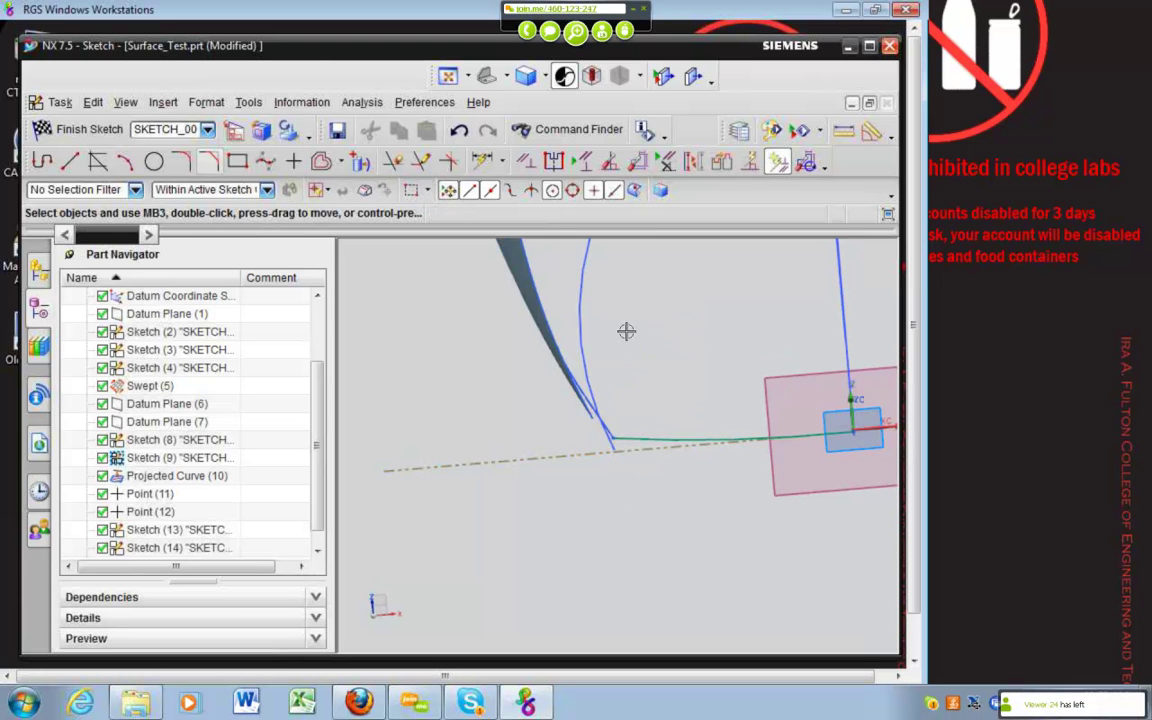
mouse_move(625, 338)
middle_mouse_down()
mouse_move(667, 364)
mouse_move(640, 330)
middle_mouse_up()
left_click(80, 129)
Set up a Swept surface with the side sheet's outer edge and the body's side-profile curve as section curves
middle_click_drag(489, 487, 497, 437)
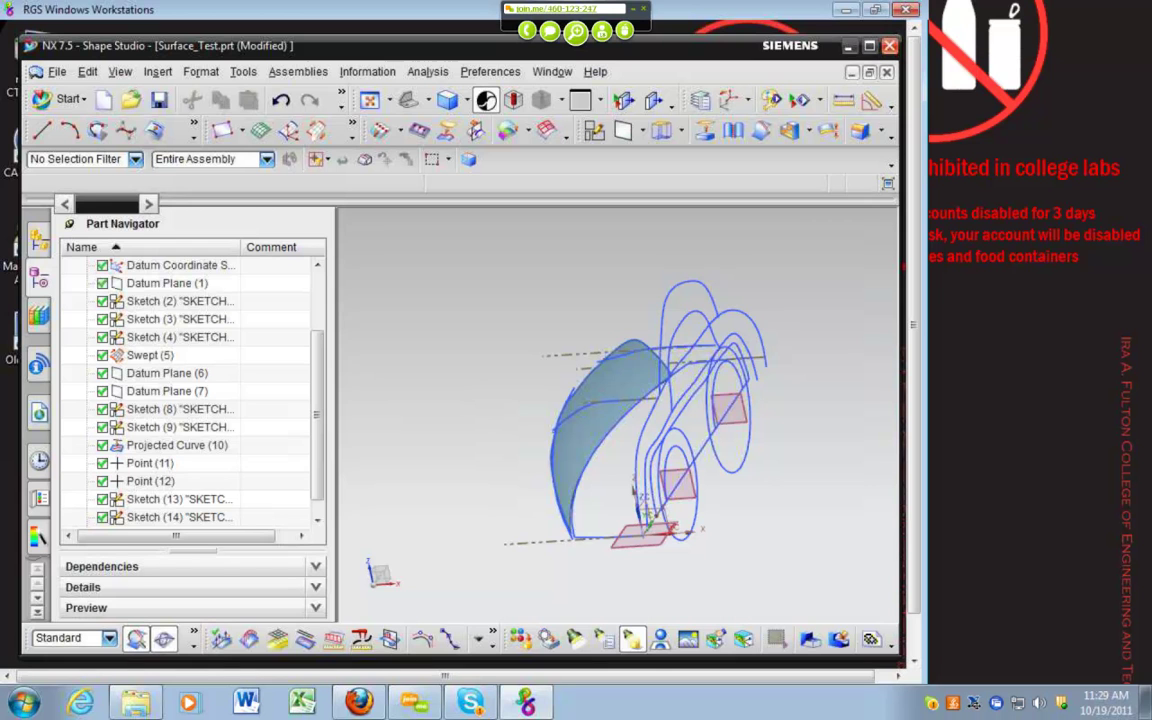
left_click(317, 131)
middle_click_drag(494, 394, 557, 421)
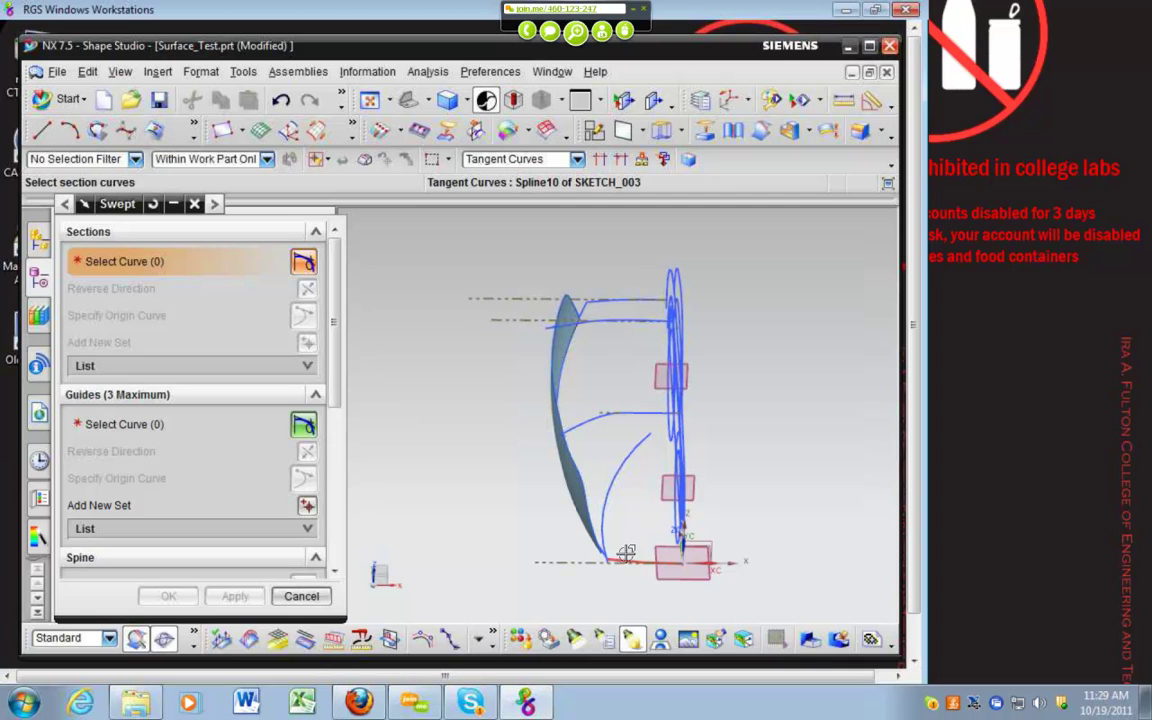
left_click(575, 463)
middle_click_drag(758, 501, 749, 498)
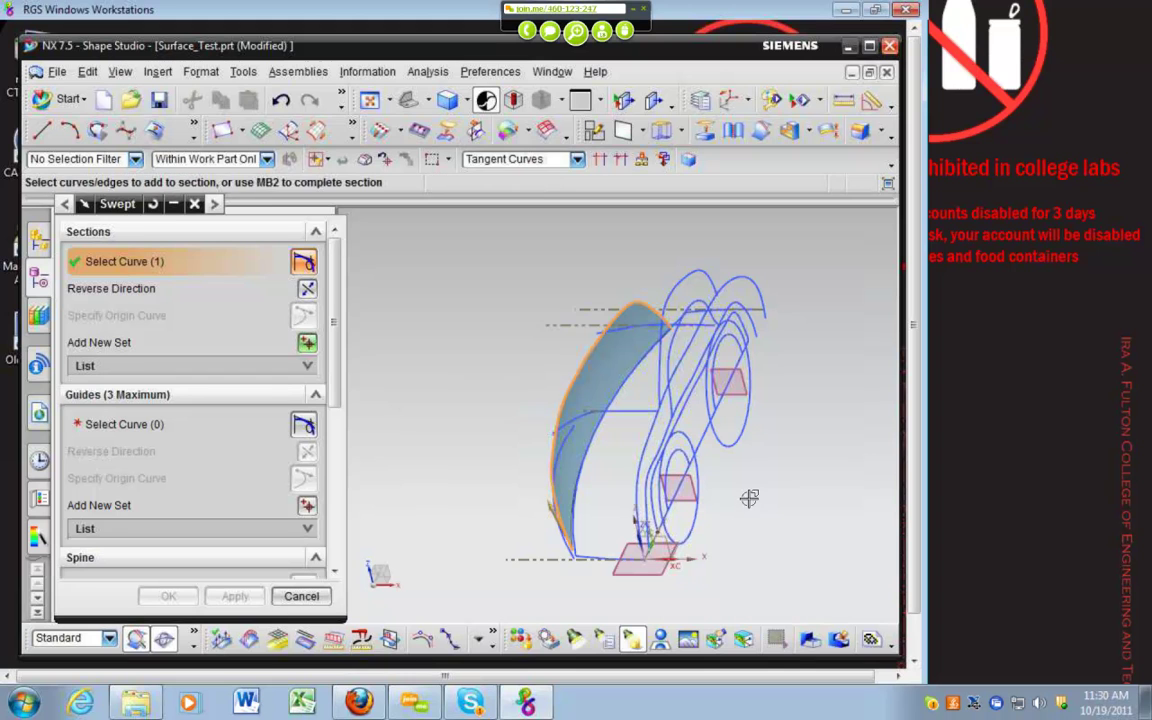
left_click(641, 440)
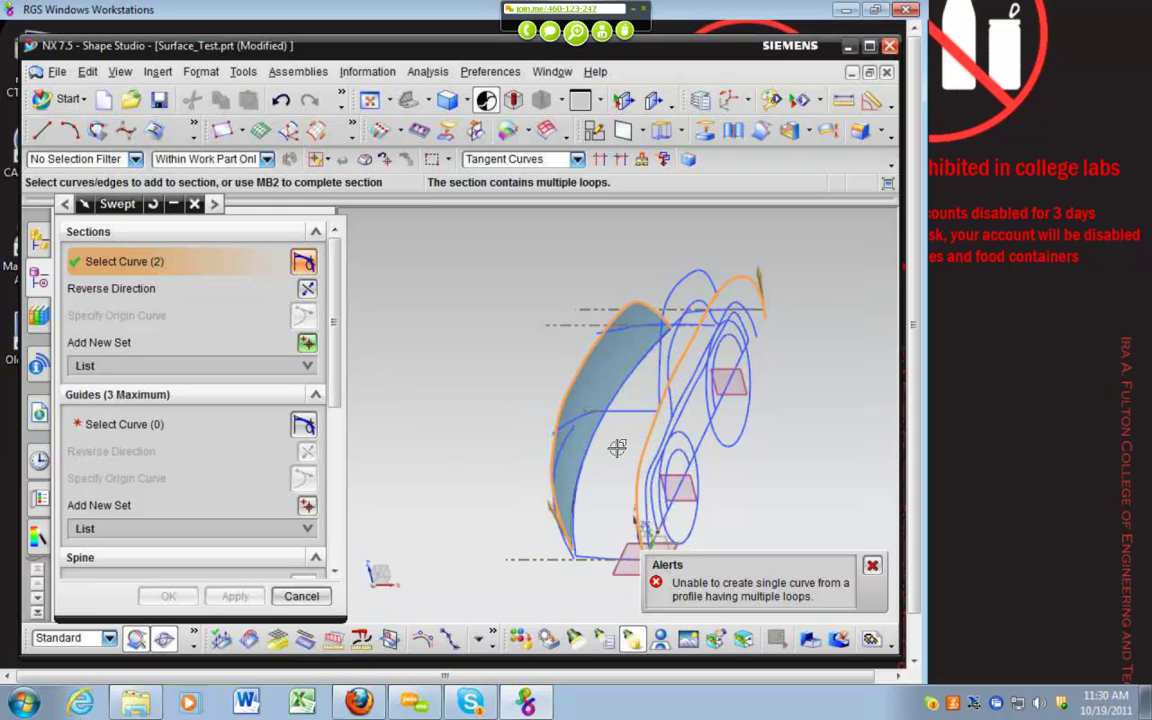
middle_click_drag(617, 448, 594, 280)
middle_click(608, 441)
Add the front spline and the adjacent cross-section spline as guides, try to create the swept surface, and cancel the command
middle_click_drag(607, 440, 628, 543)
left_click(628, 543)
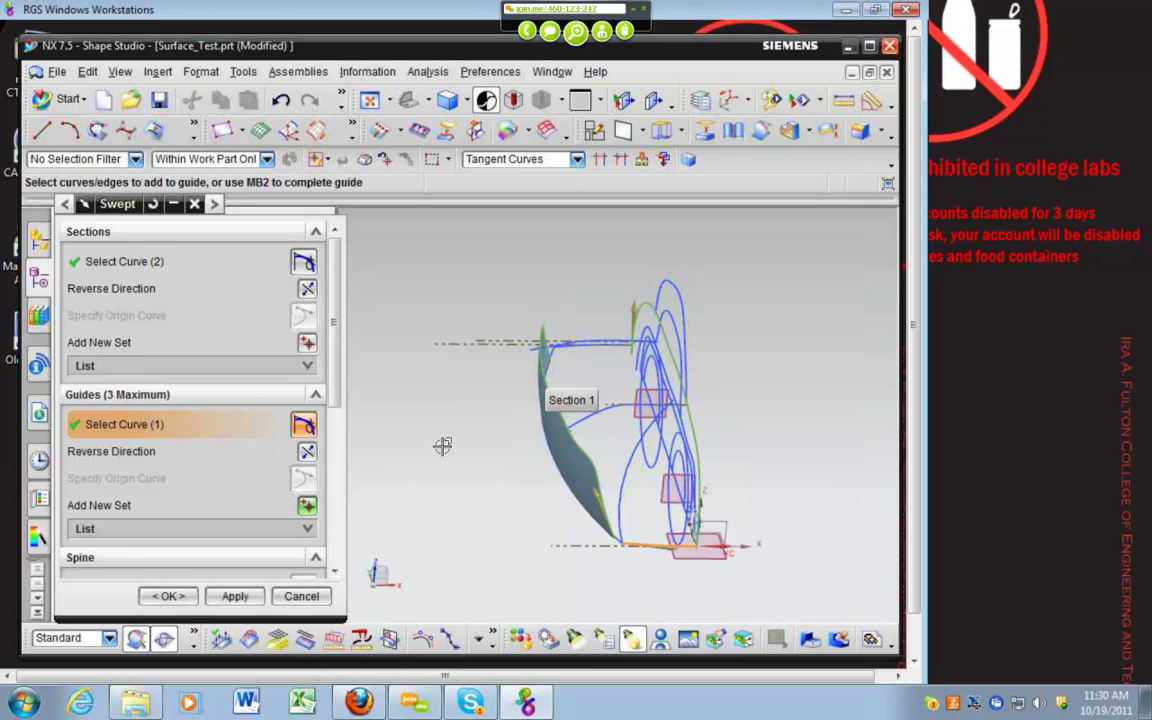
left_click(604, 441)
mouse_move(604, 441)
middle_mouse_down()
mouse_move(586, 452)
mouse_move(640, 380)
mouse_move(700, 260)
middle_mouse_up()
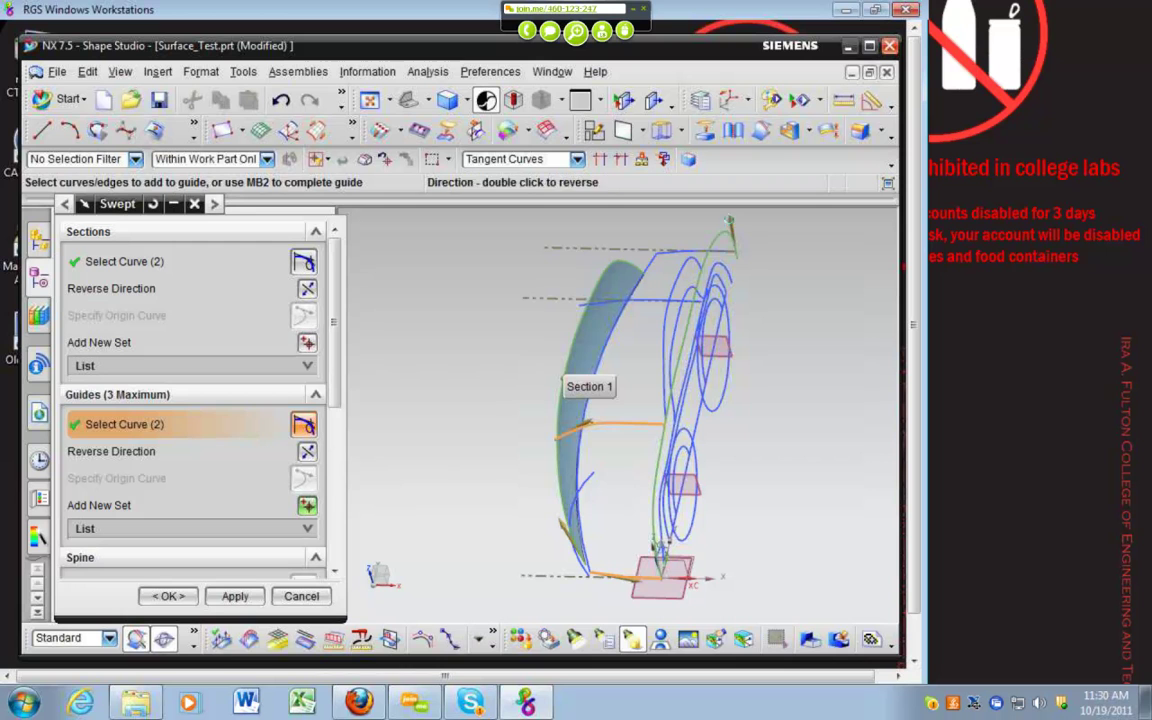
middle_click_drag(552, 445, 386, 481)
left_click(235, 596)
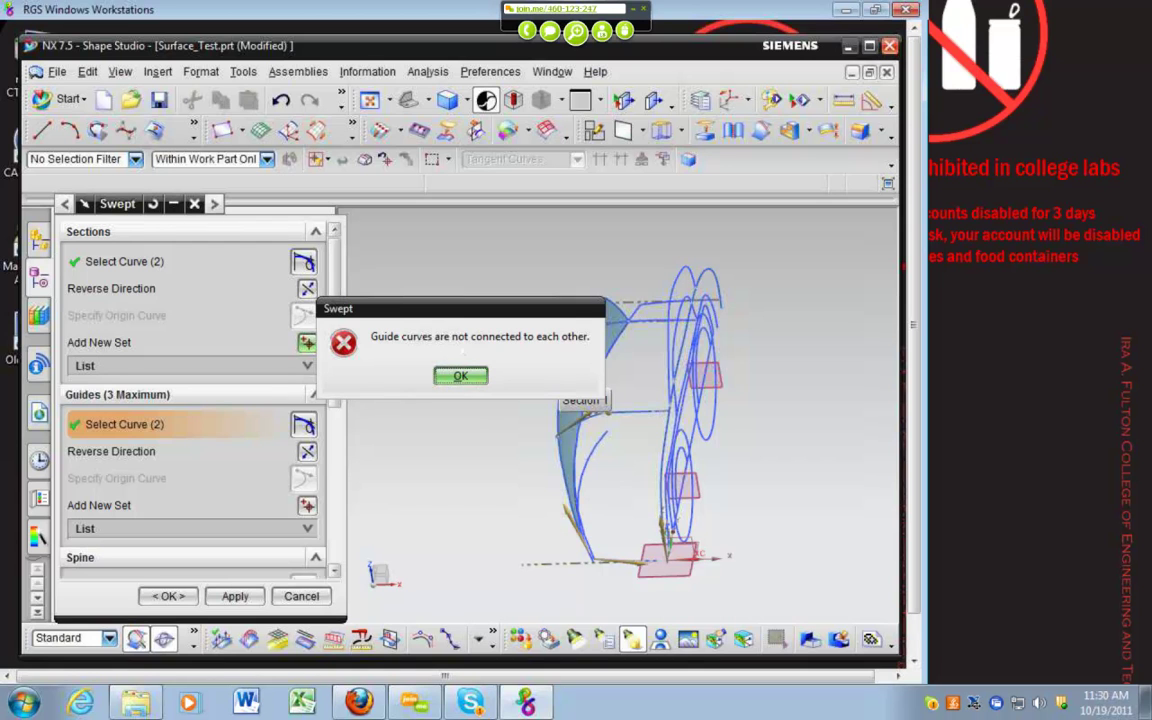
left_click(461, 376)
left_click(301, 596)
Reopen the front spline's sketch and delete the spline between the side arc and the centerline
mouse_move(487, 519)
middle_mouse_down()
mouse_move(486, 507)
mouse_move(470, 537)
middle_mouse_up()
scroll(560, 568, "up", 5)
double_click(545, 555)
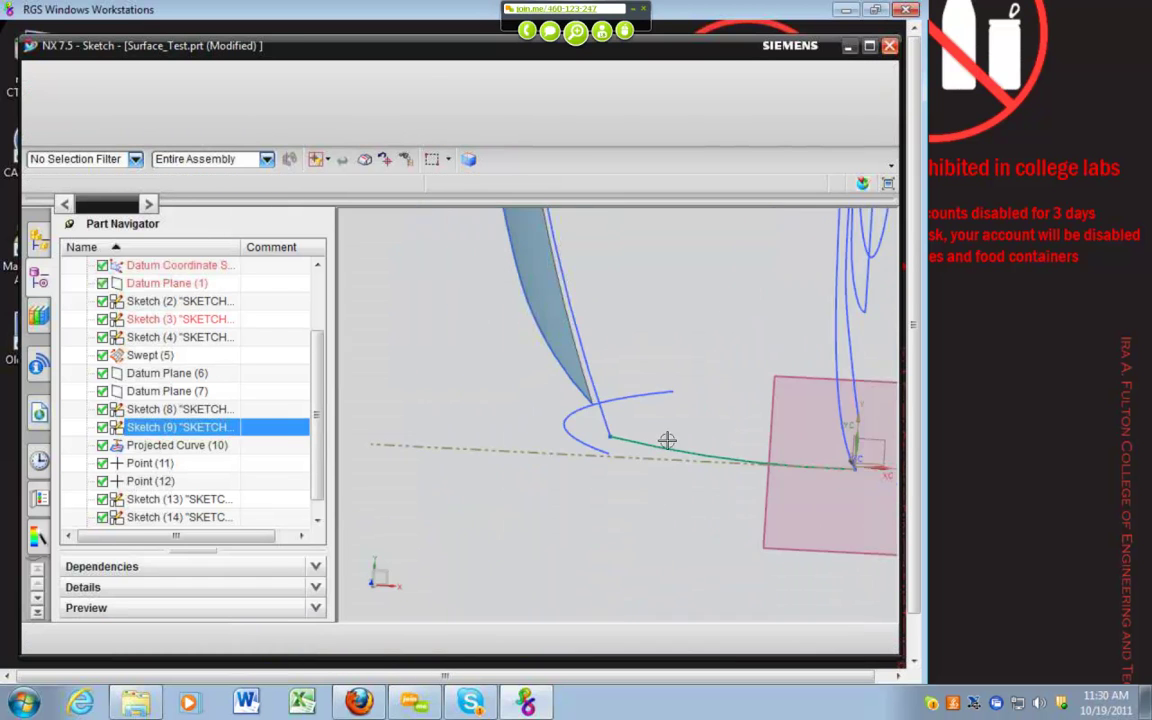
left_click(654, 434)
key("Delete")
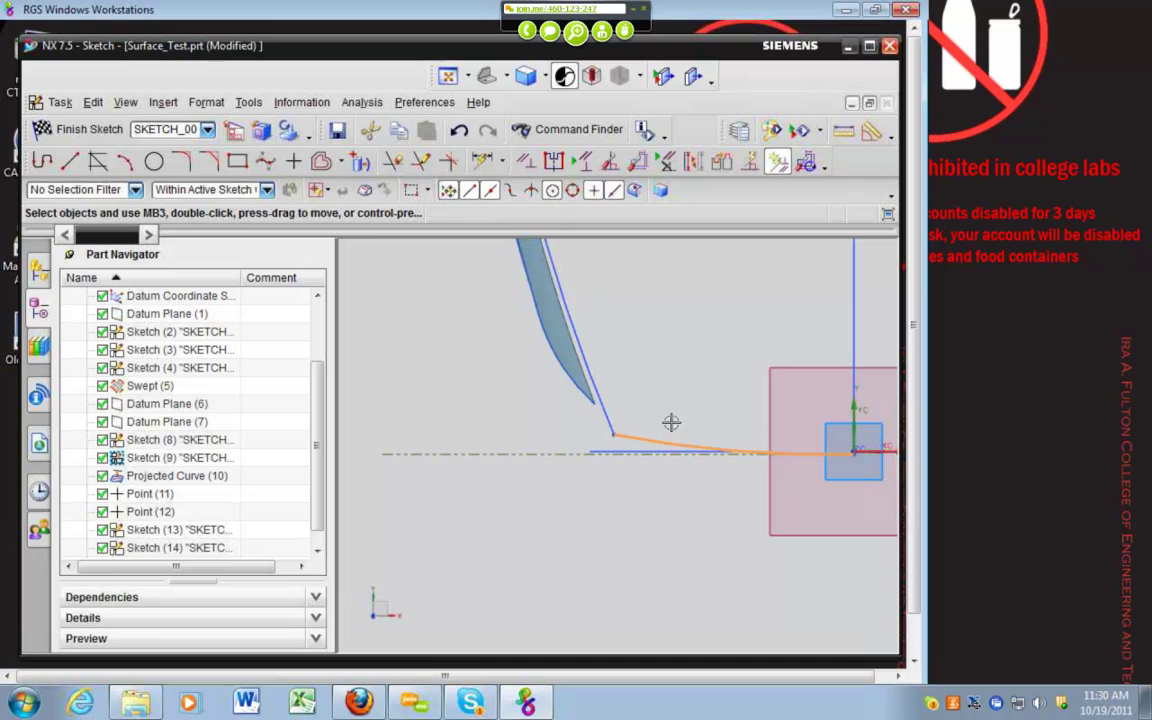
left_click(265, 161)
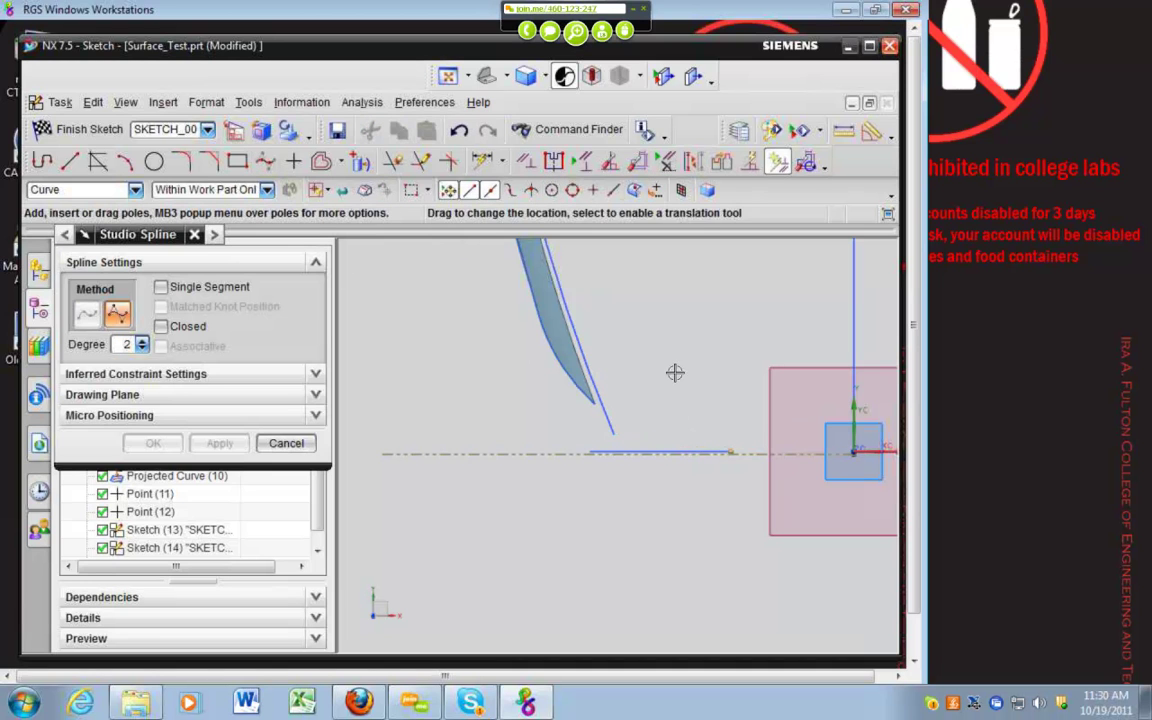
middle_click_drag(671, 360, 725, 405)
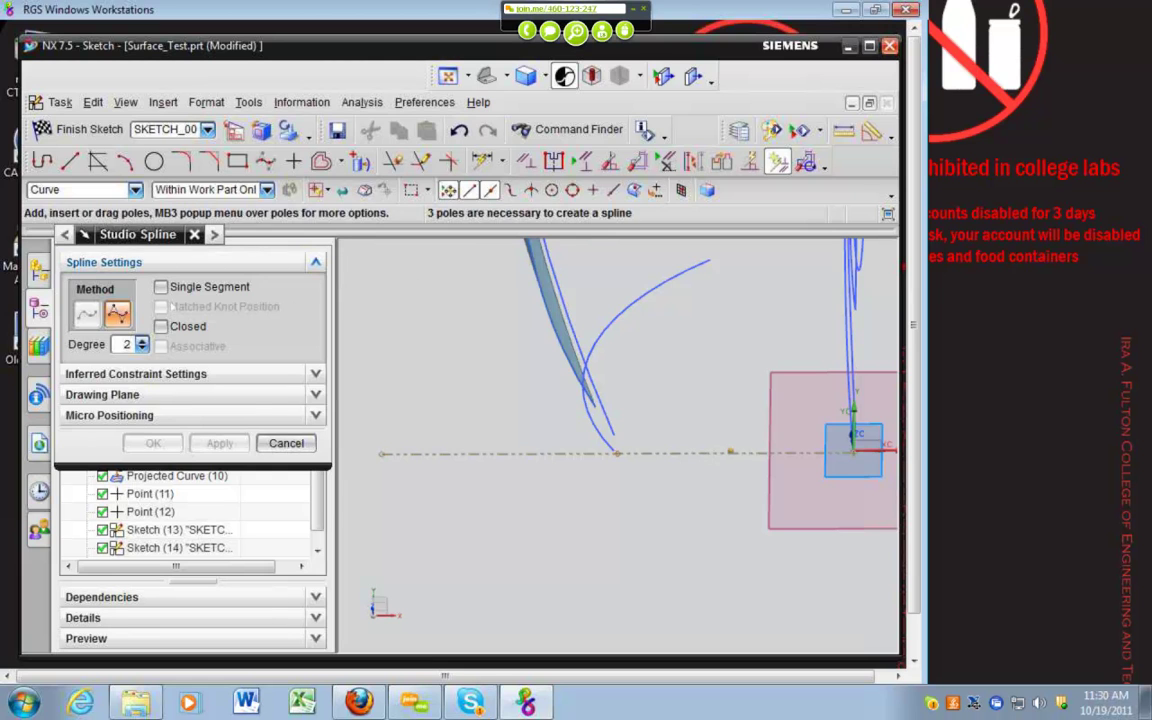
left_click(286, 443)
Redraw the front spline by poles with degree 2 from the centerline origin to the end of the side arc, and finish the sketch
left_click(265, 161)
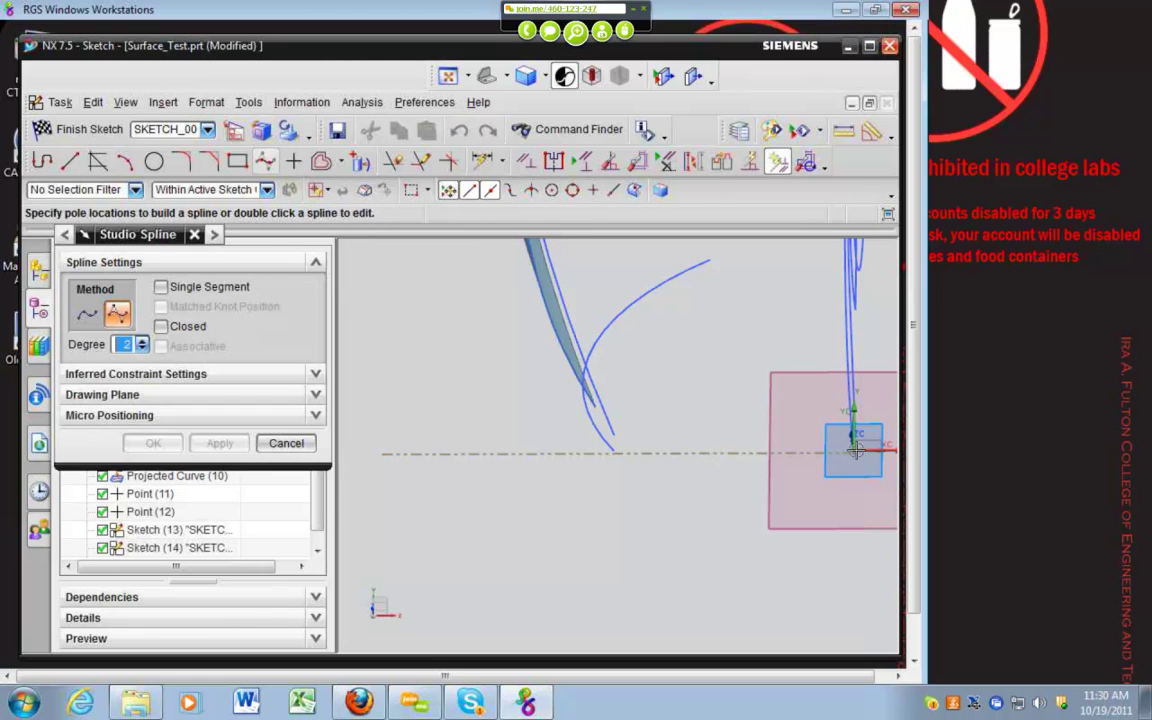
left_click(853, 450)
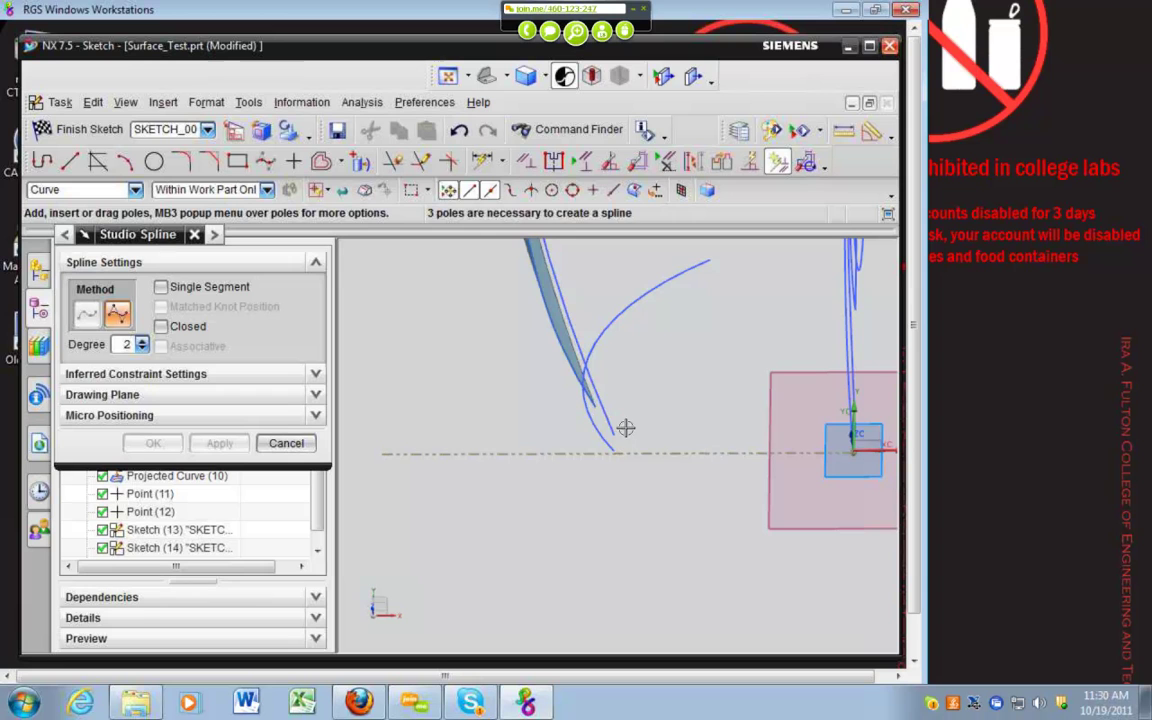
left_click(595, 406)
left_click(153, 443)
mouse_move(491, 373)
middle_mouse_down()
mouse_move(509, 357)
mouse_move(489, 357)
middle_mouse_up()
key("ctrl+q")
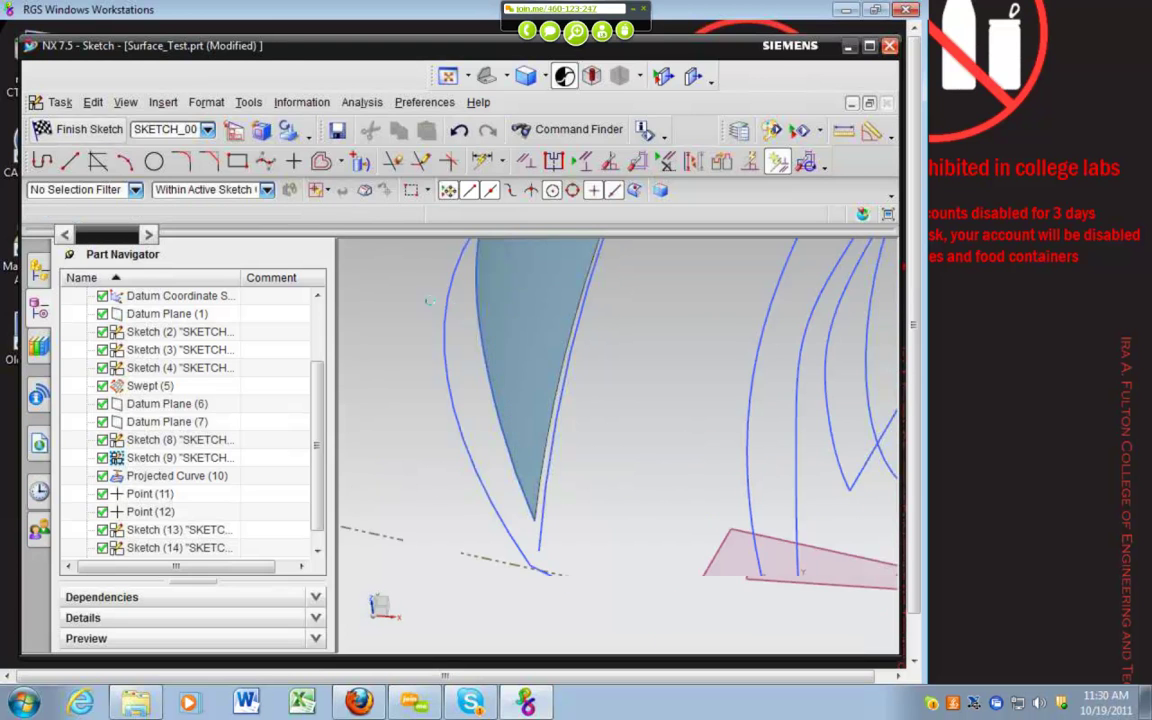
Open the middle cross-section sketch for editing
scroll(561, 354, "down", 2)
mouse_move(594, 329)
middle_mouse_down()
mouse_move(622, 308)
mouse_move(536, 260)
middle_mouse_up()
double_click(536, 260)
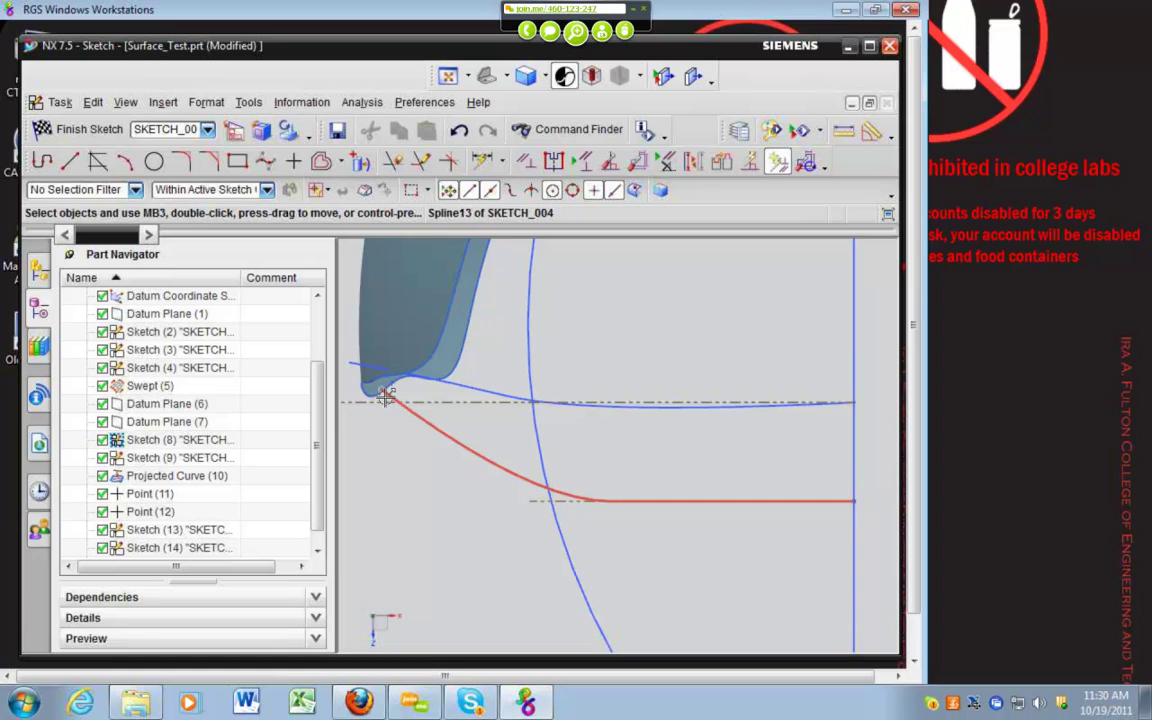
Check the outer end of the middle cross-section spline against the side sheet's edge and try to constrain that endpoint
left_click(378, 394)
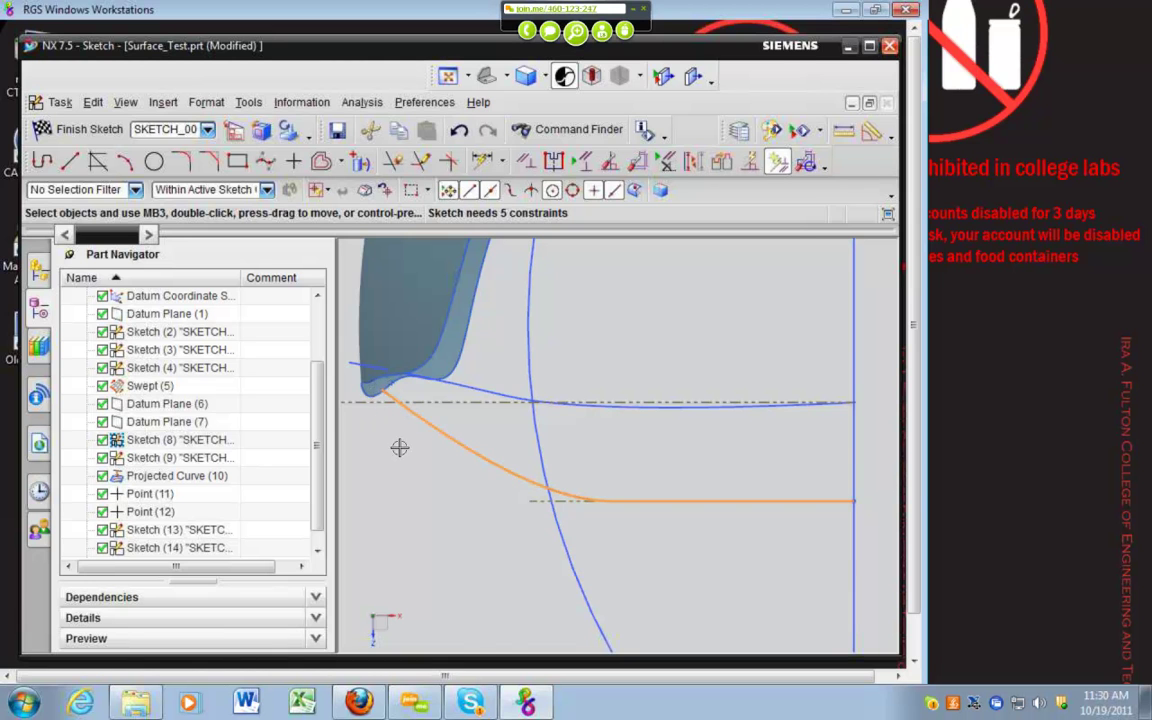
middle_click_drag(398, 442, 399, 361)
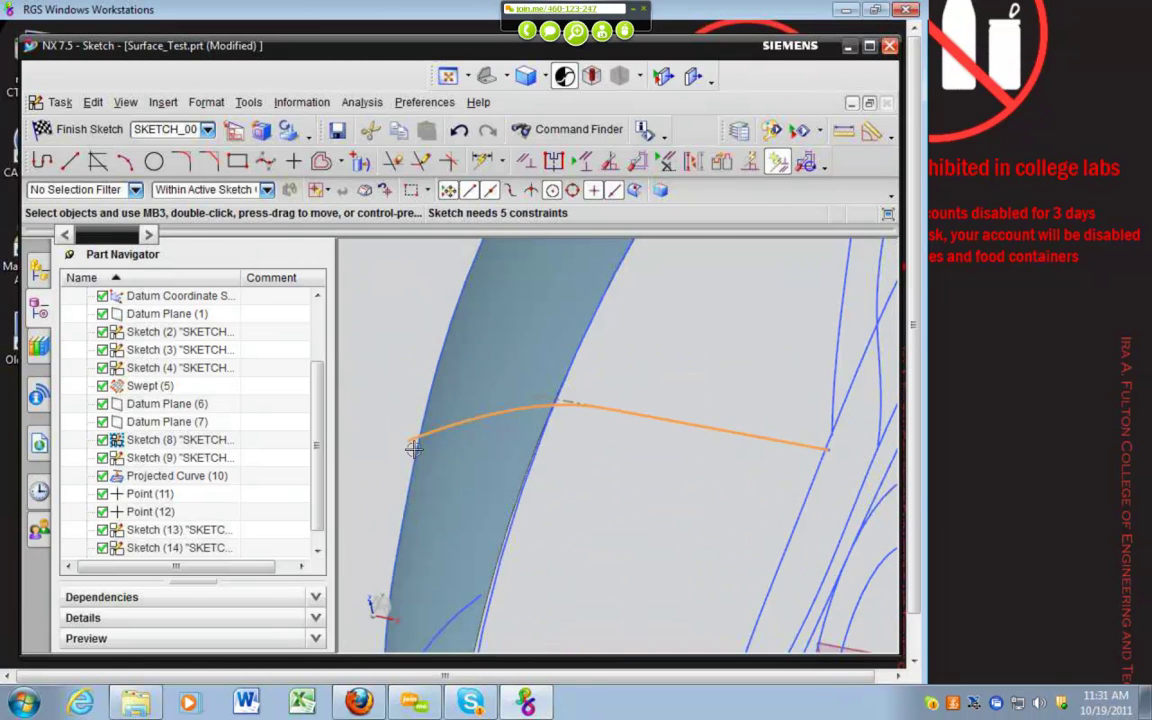
scroll(382, 446, "up", 5)
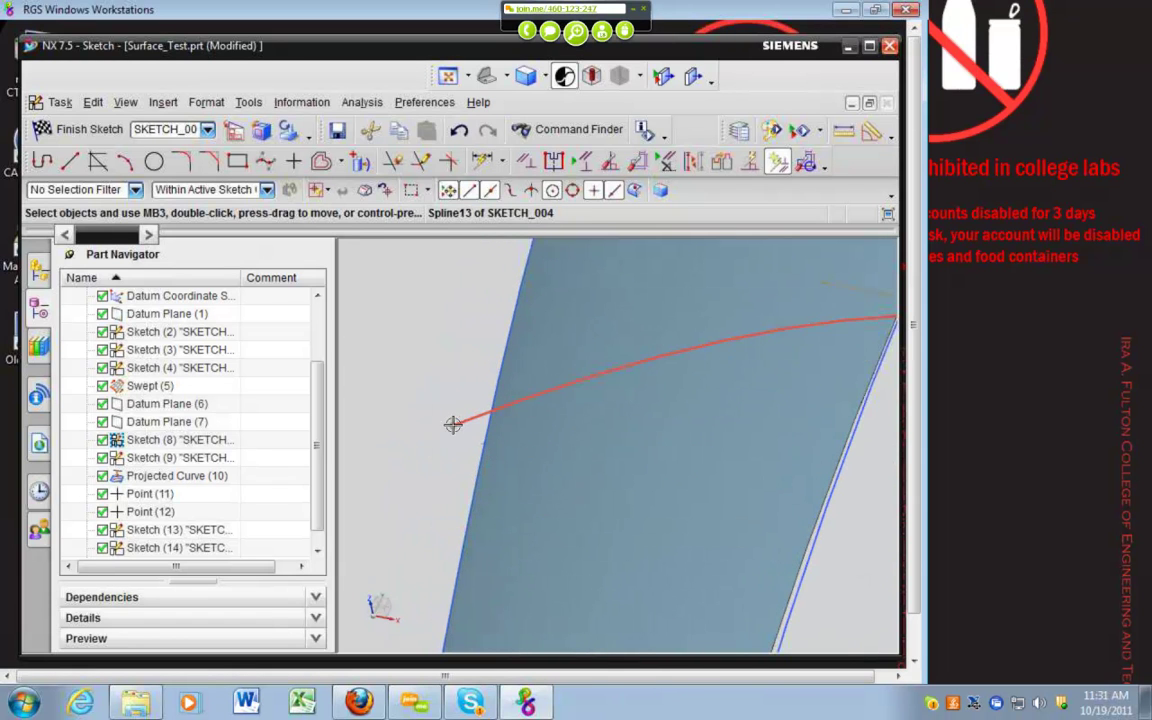
left_click(453, 425)
key("Escape")
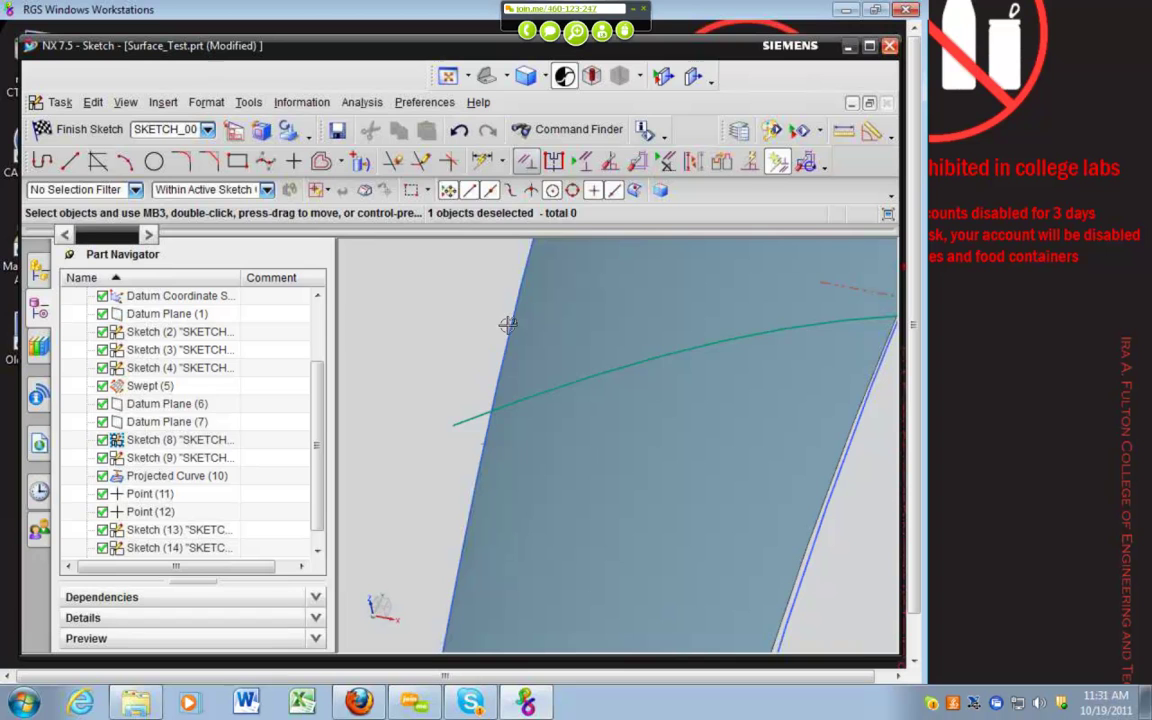
key("c")
left_click(454, 425)
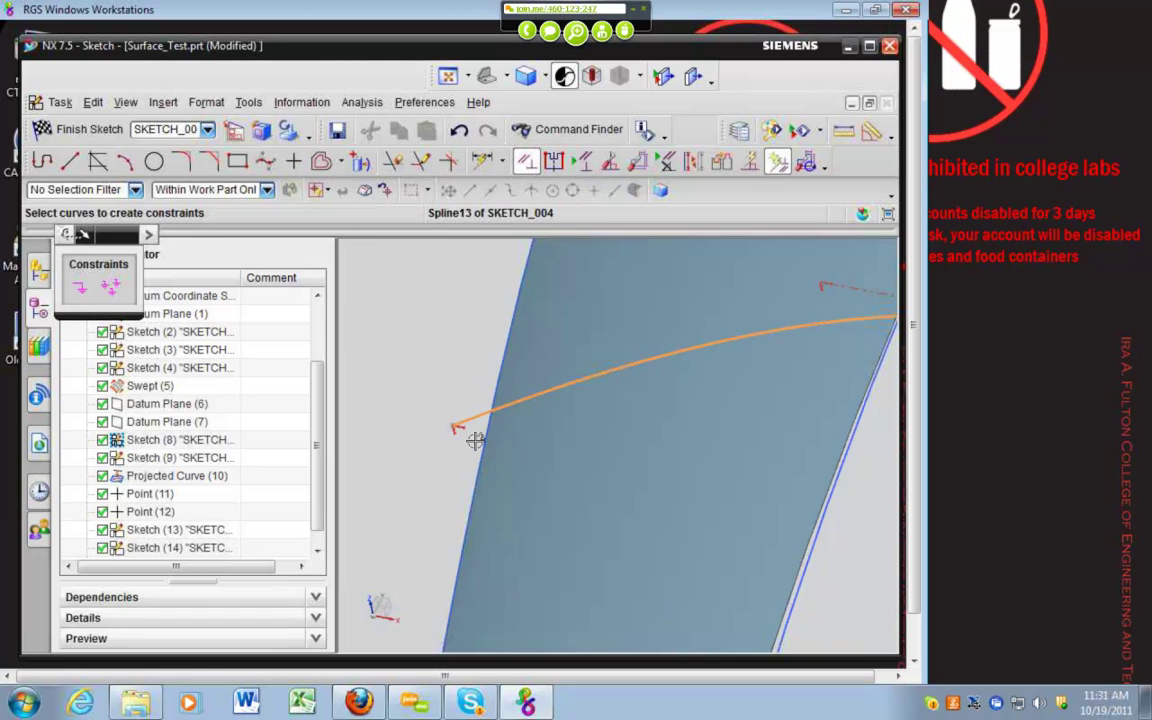
key("Escape")
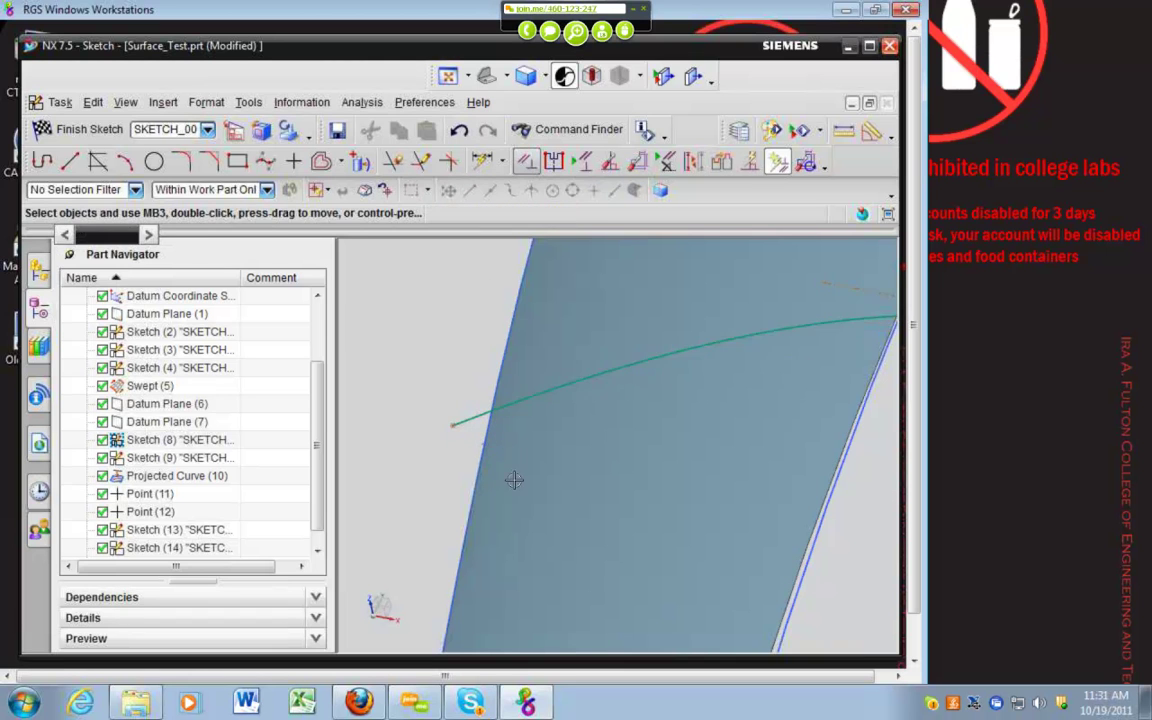
Delete the middle cross-section spline that runs from the side sheet to the center profile
middle_click_drag(514, 481, 604, 442)
double_click(604, 442)
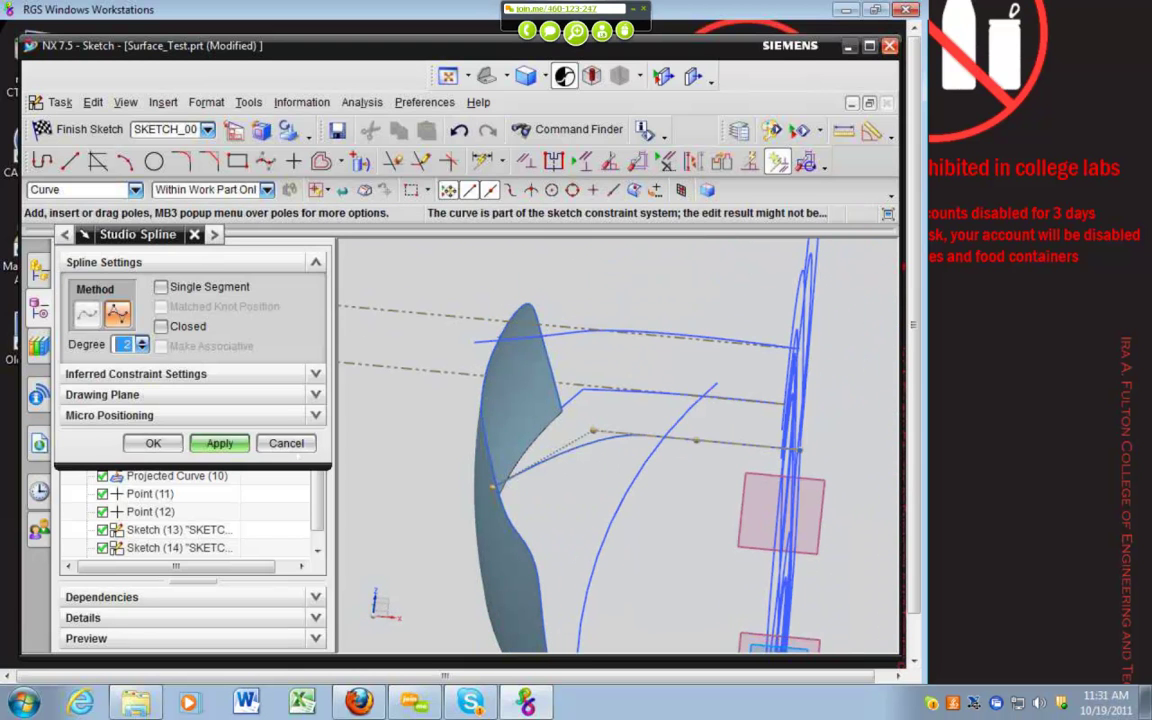
left_click(294, 446)
key("Delete")
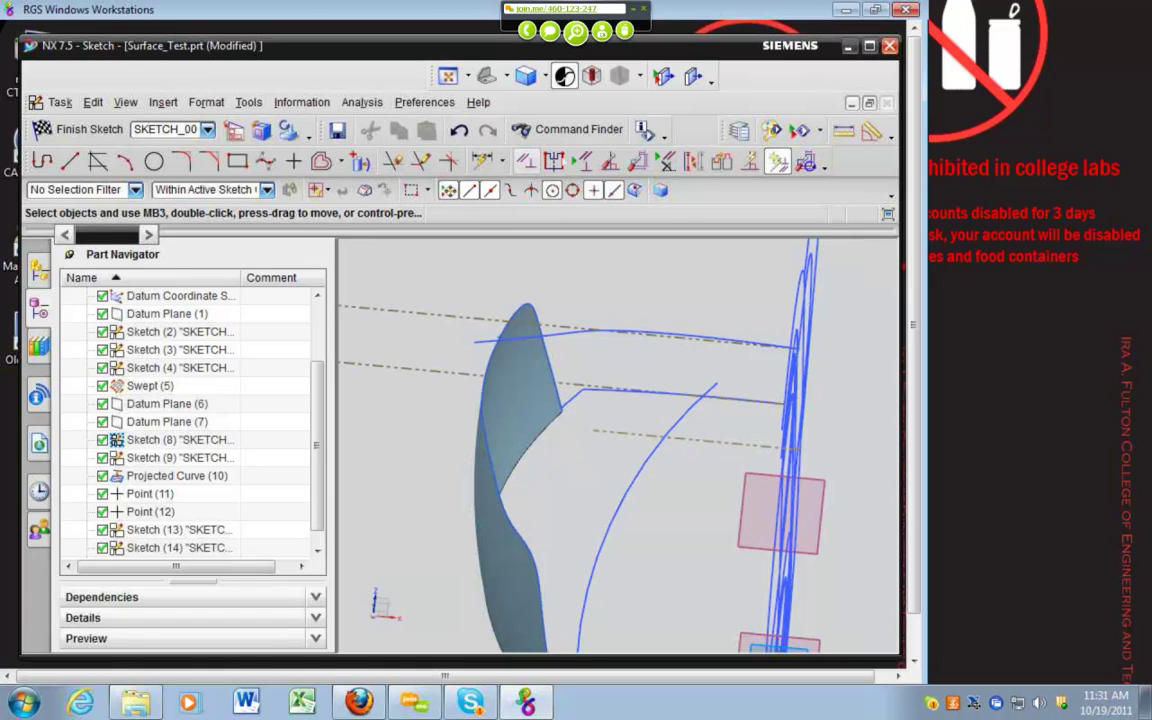
Draw a three-pole, degree 2 spline from the center profile along the reference line to the side sheet's edge, and finish the sketch
key("F8")
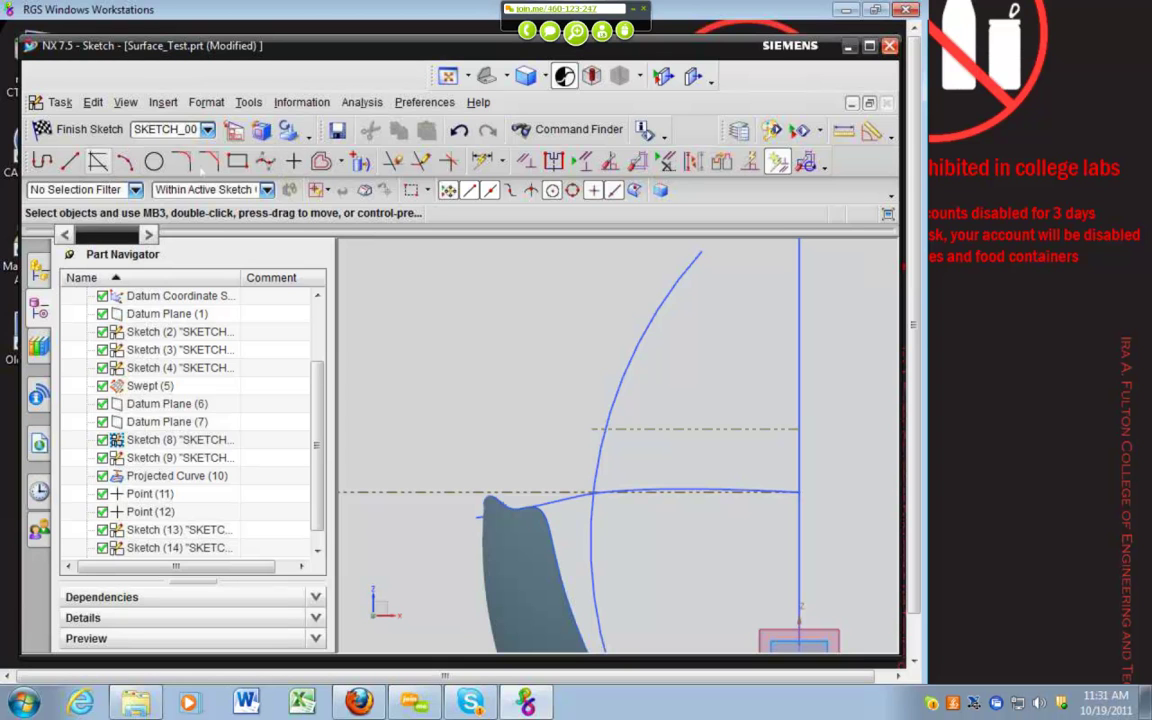
left_click(268, 163)
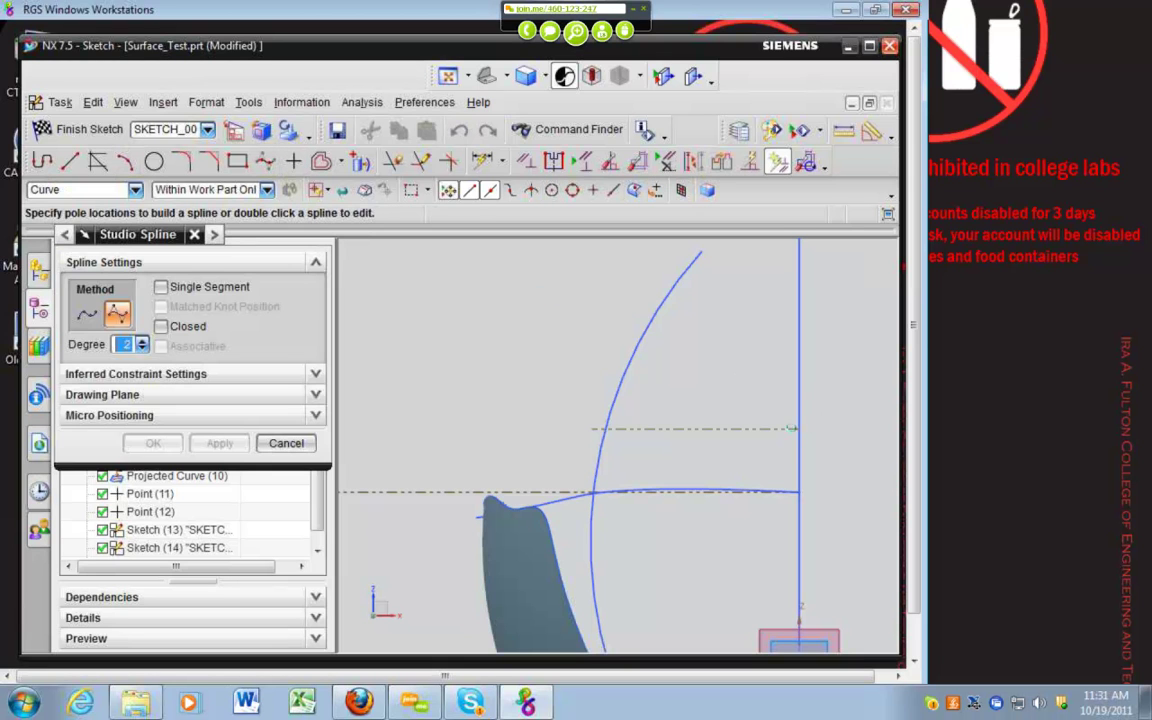
left_click(798, 428)
left_click(696, 428)
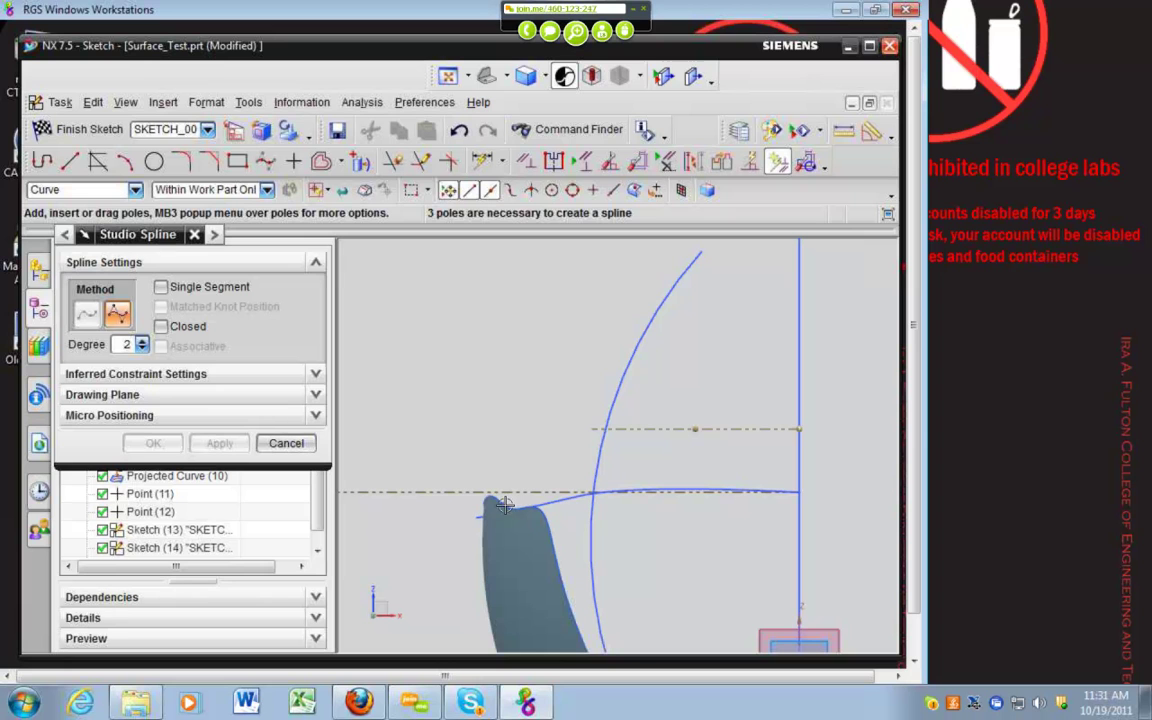
left_click(503, 507)
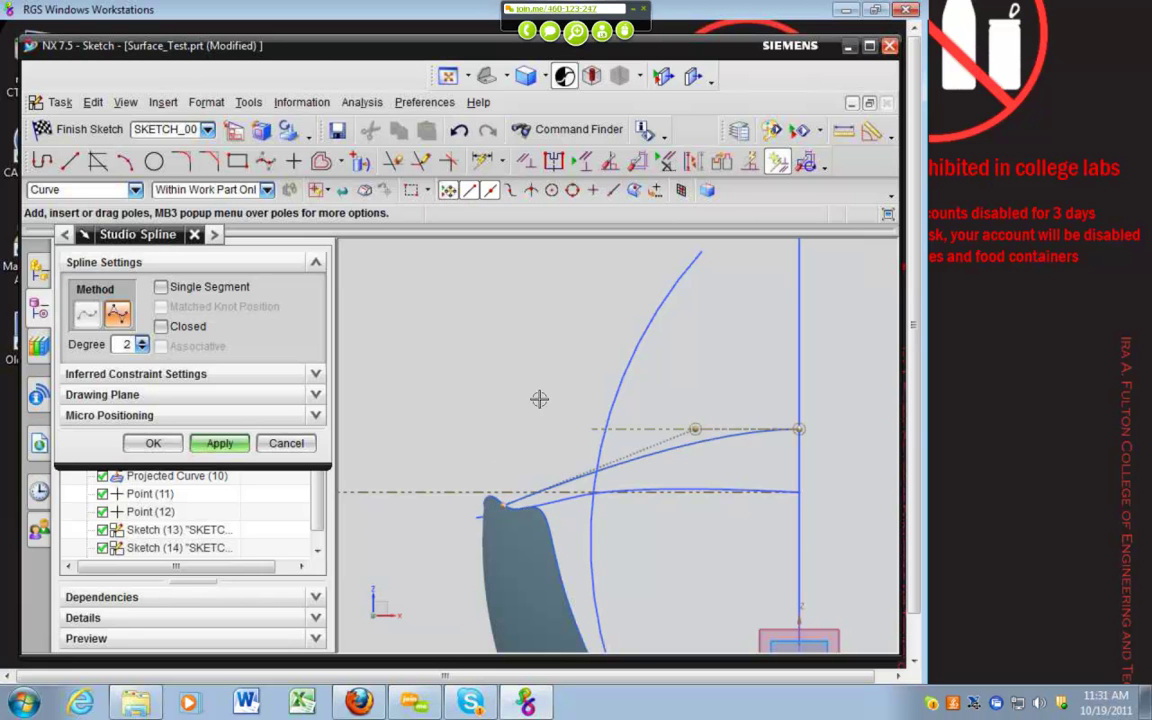
middle_click_drag(540, 398, 470, 428)
left_click(151, 443)
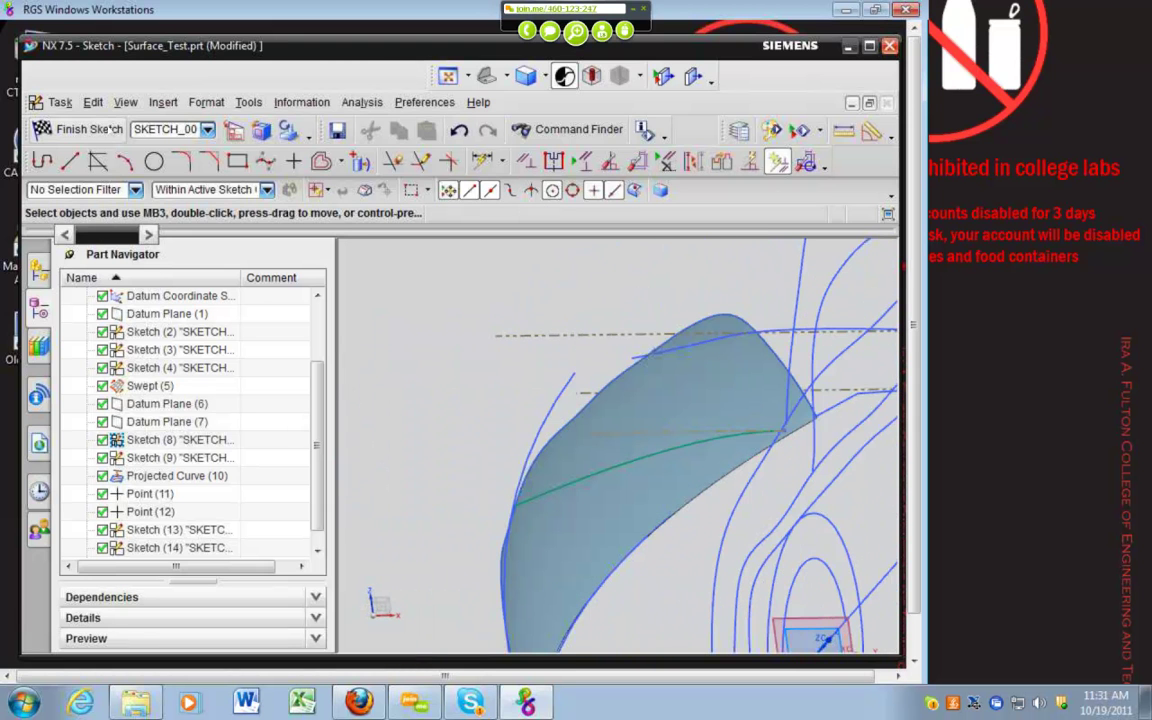
left_click(111, 128)
Try a Swept surface with the side sheet's edge and center profile in one section and both cross-section splines in one guide, then cancel
mouse_move(556, 303)
middle_mouse_down()
mouse_move(611, 346)
mouse_move(571, 290)
mouse_move(592, 339)
mouse_move(600, 505)
middle_mouse_up()
left_click(547, 437)
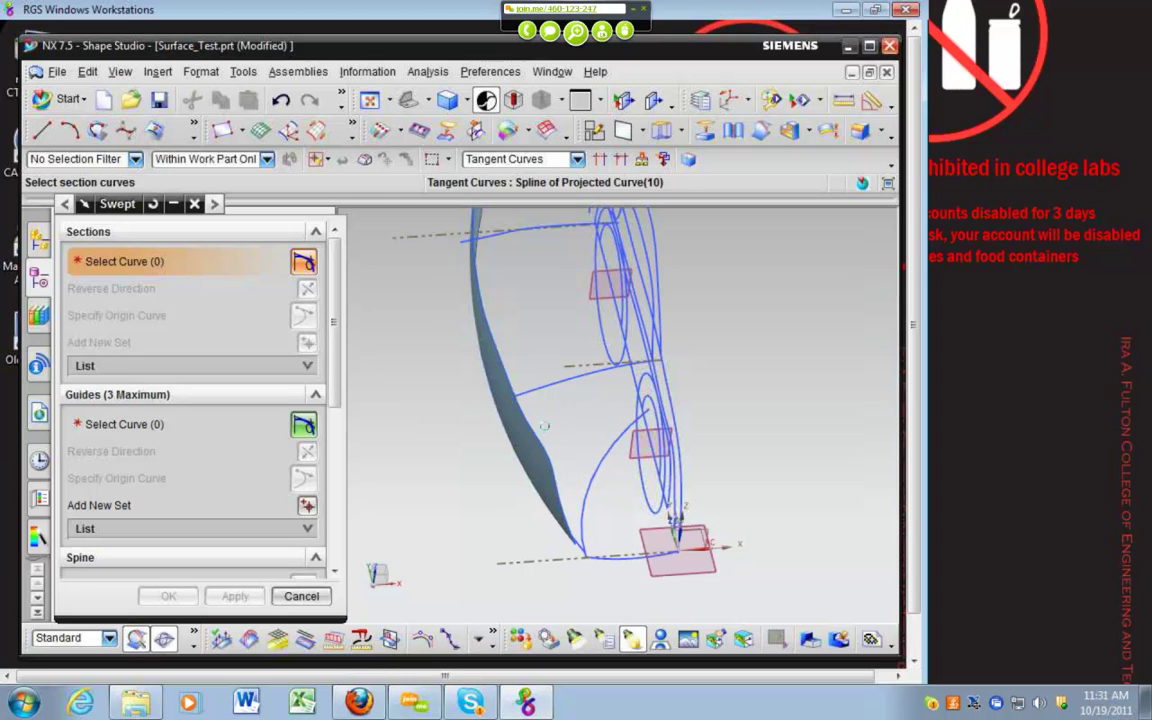
left_click(676, 403)
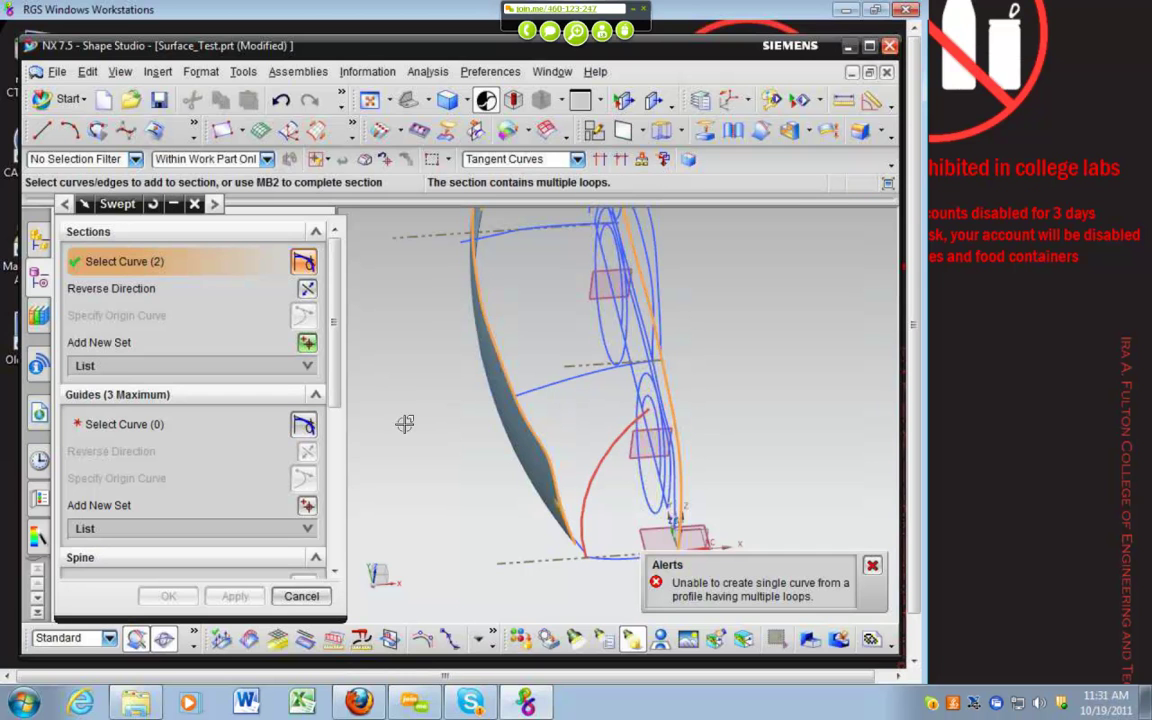
left_click(172, 423)
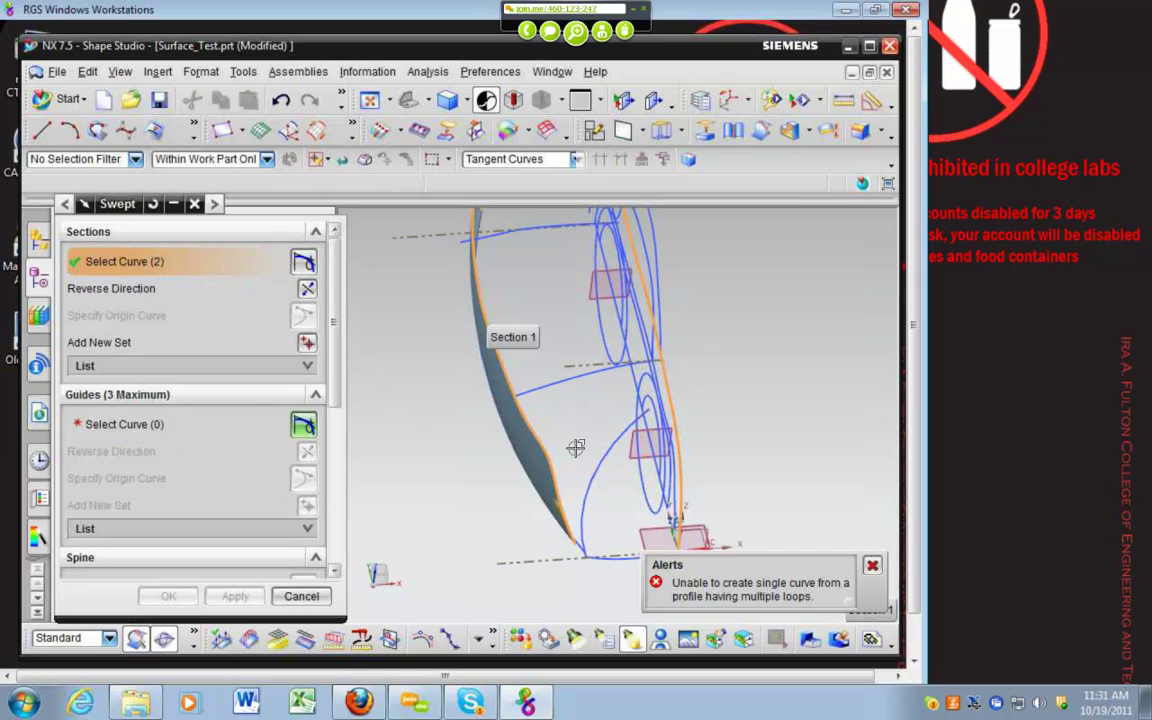
left_click(608, 561)
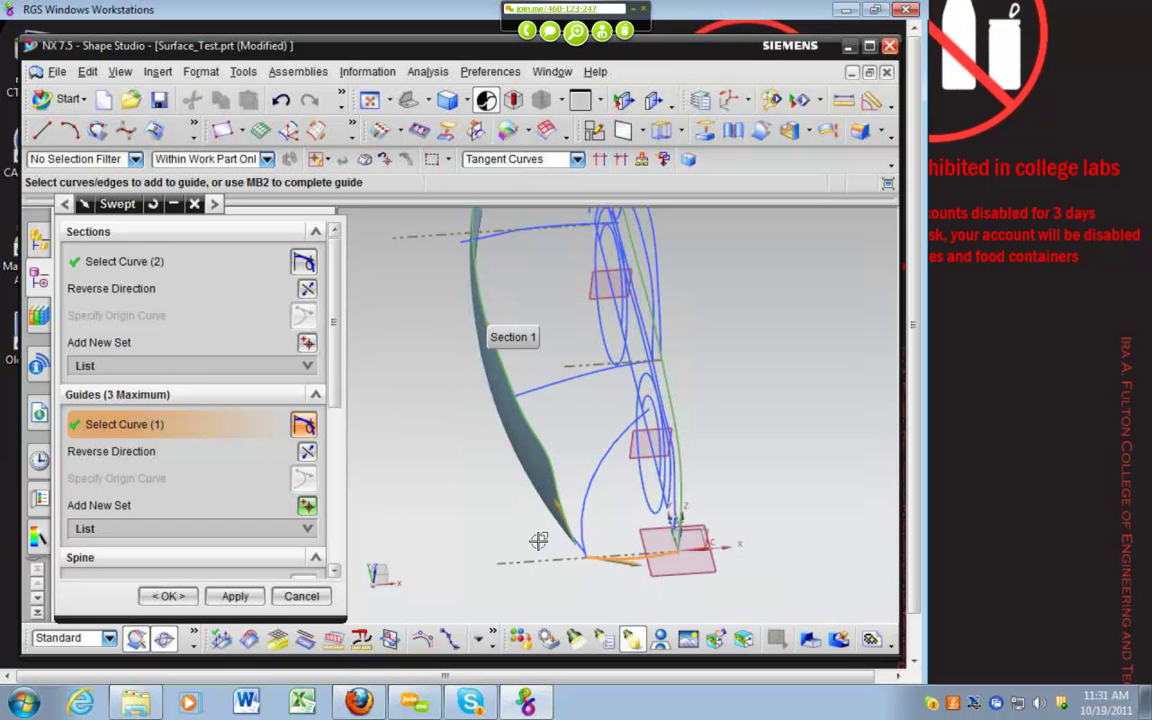
middle_click_drag(533, 538, 524, 428)
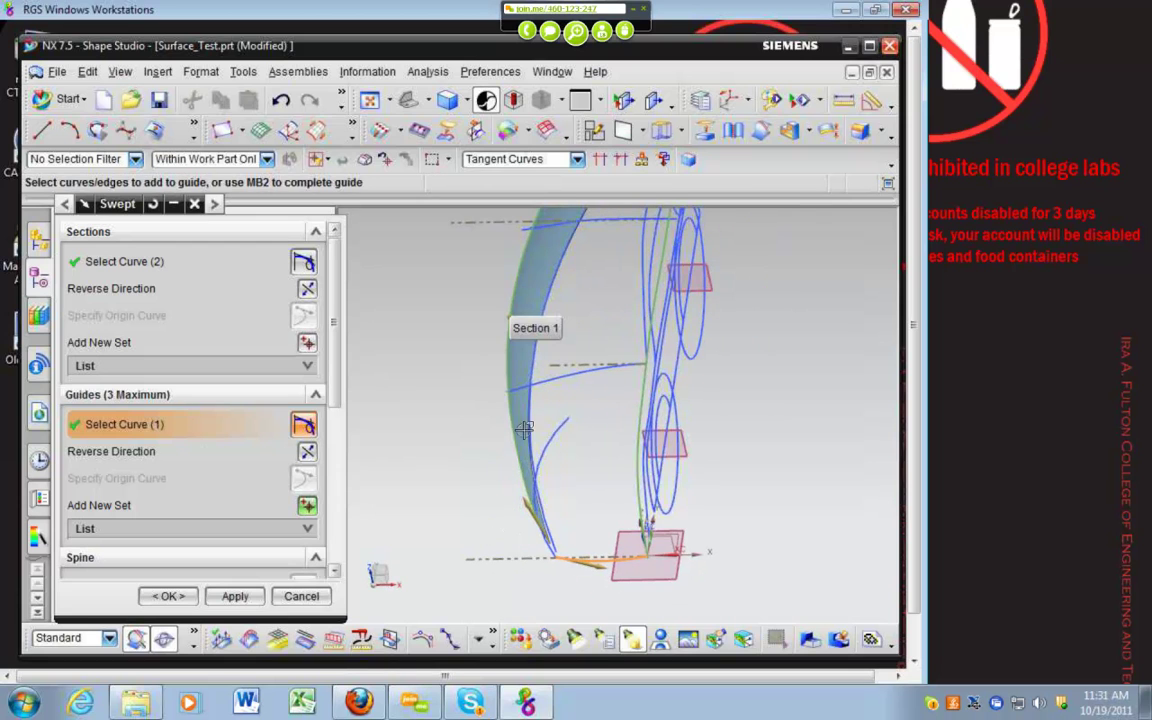
left_click(546, 375)
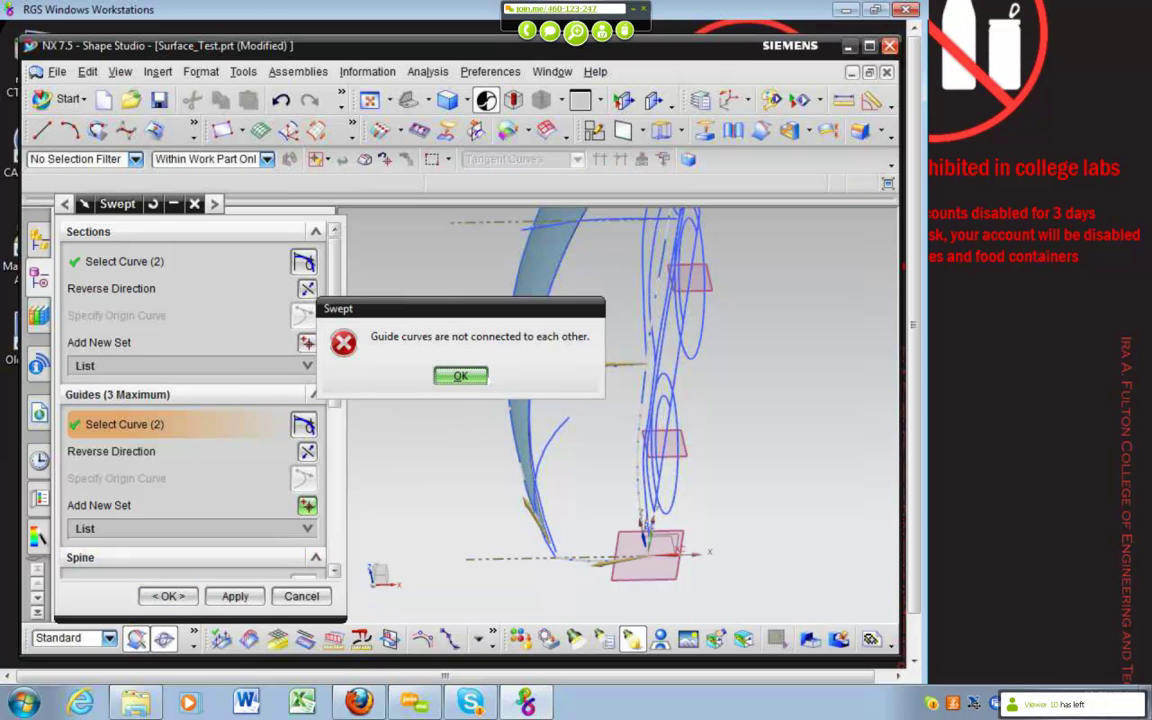
left_click(463, 378)
left_click(317, 596)
Create a Swept surface with the side sheet's edge and center profile as separate sections, guided by the front and middle cross-section splines
mouse_move(582, 466)
middle_mouse_down()
mouse_move(605, 437)
mouse_move(638, 488)
middle_mouse_up()
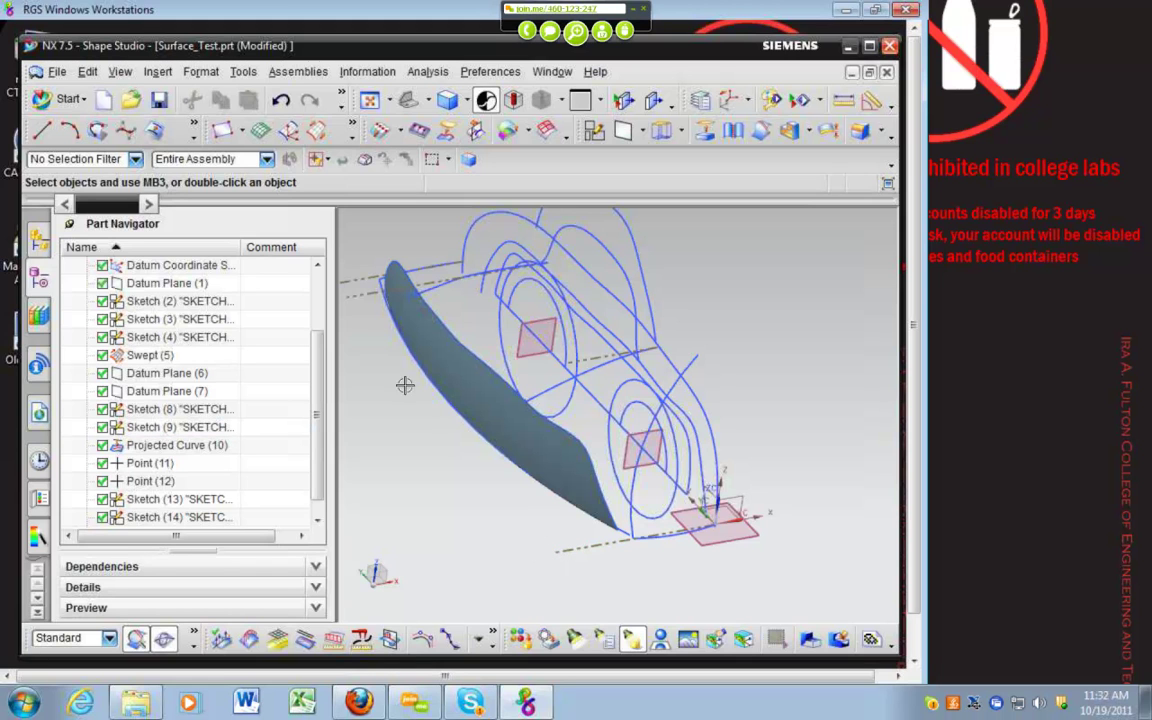
left_click(588, 444)
middle_click(525, 512)
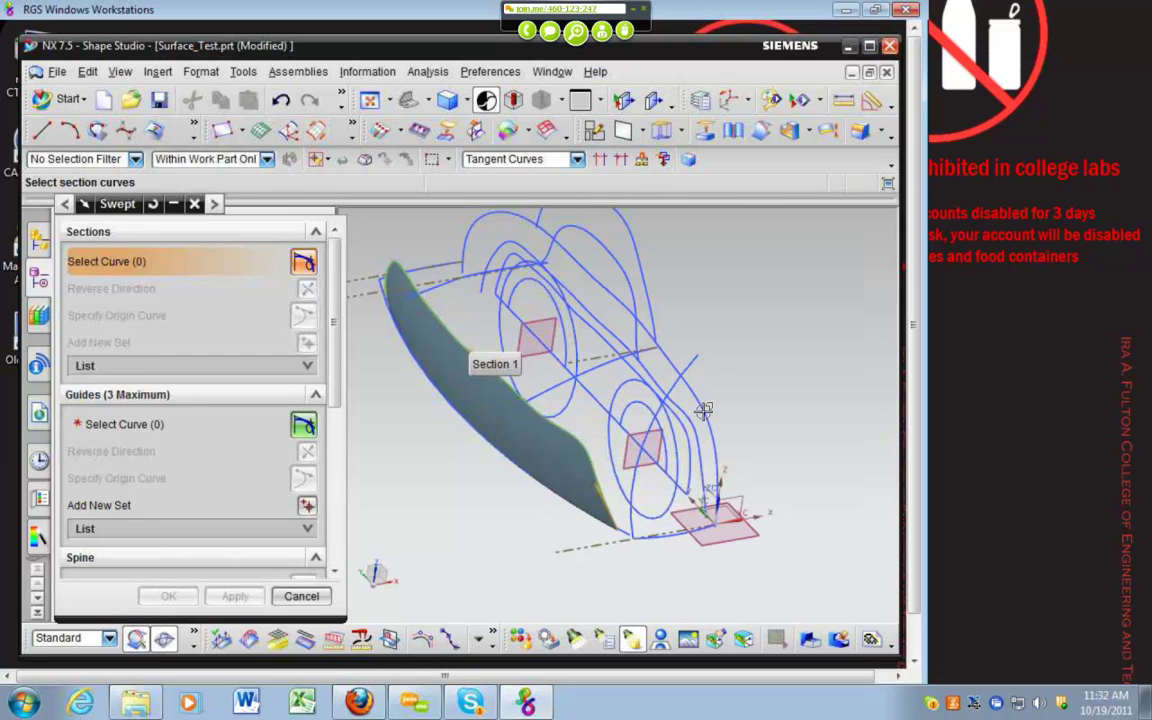
left_click(701, 408)
left_click(149, 431)
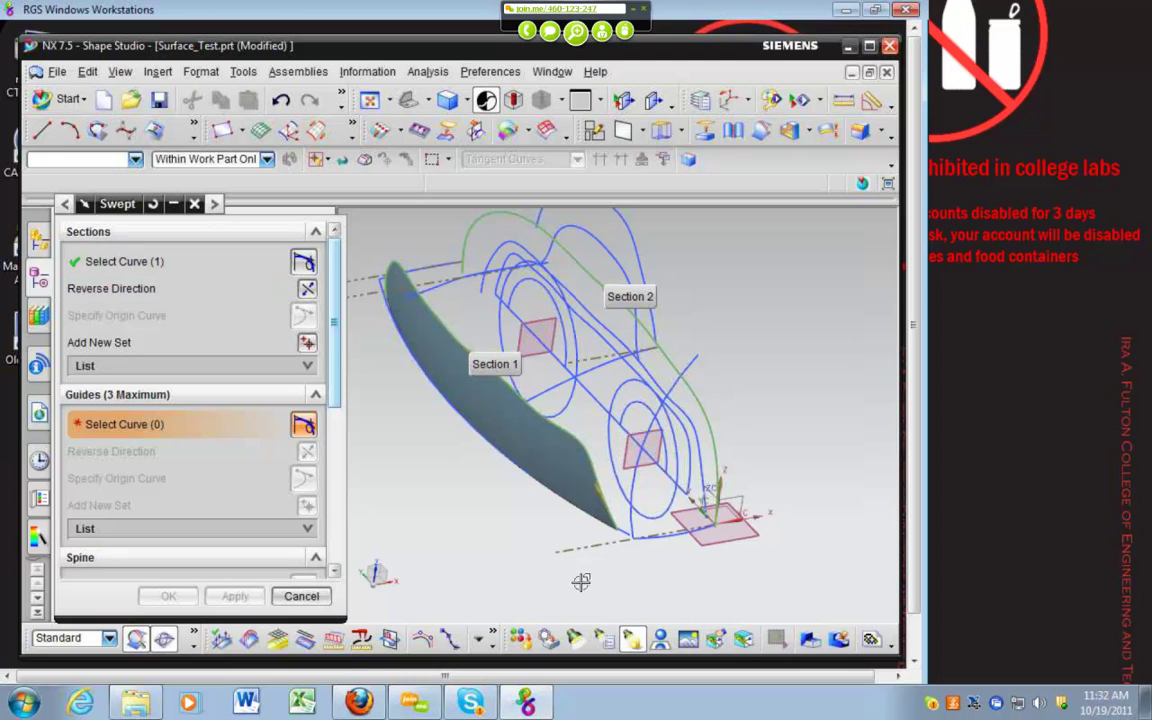
middle_click_drag(646, 590, 612, 595)
left_click(651, 540)
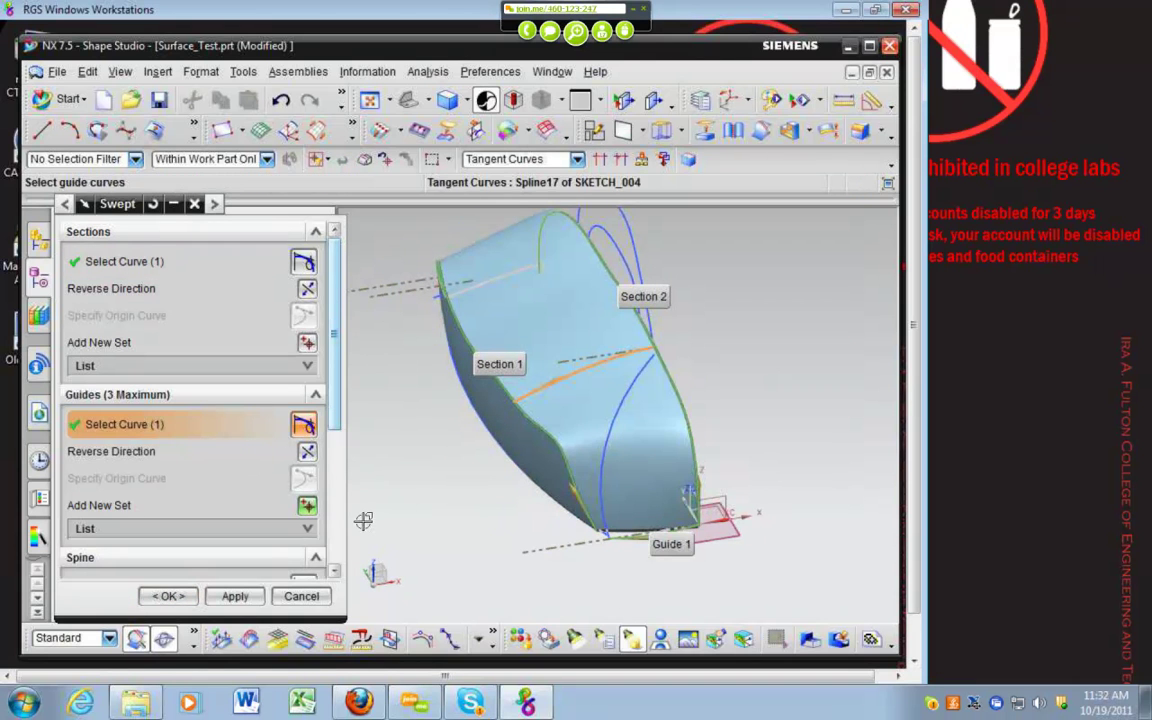
left_click(168, 596)
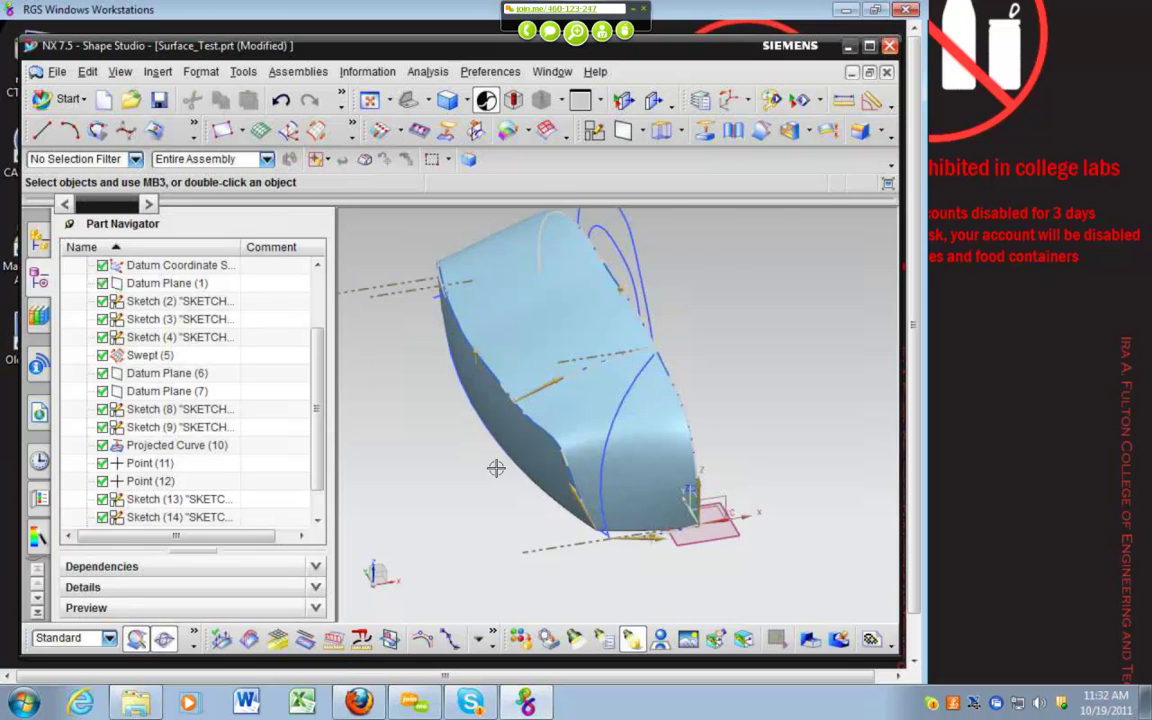
Inspect the swept body surface from several angles and undo it
mouse_move(496, 468)
middle_mouse_down()
mouse_move(450, 512)
mouse_move(505, 482)
middle_mouse_up()
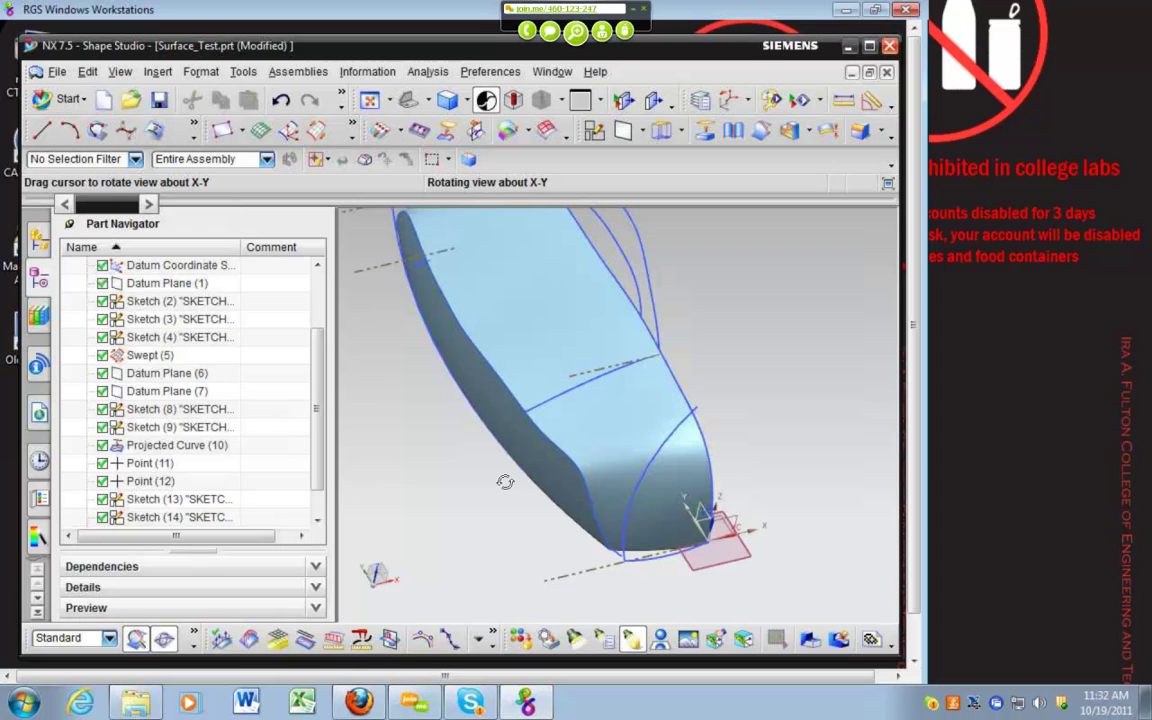
mouse_move(505, 482)
middle_mouse_down()
mouse_move(496, 455)
mouse_move(463, 476)
mouse_move(458, 455)
mouse_move(435, 471)
mouse_move(617, 404)
mouse_move(602, 430)
mouse_move(535, 360)
mouse_move(560, 348)
middle_mouse_up()
middle_click_drag(600, 418, 587, 413)
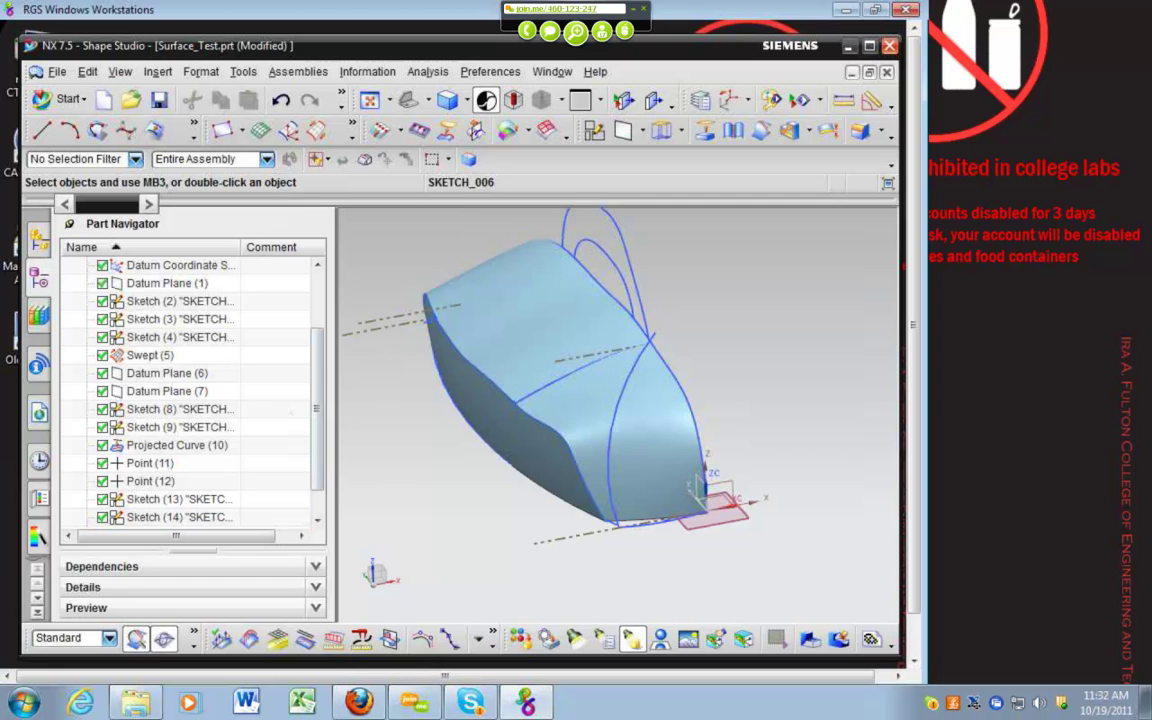
key("ctrl+z")
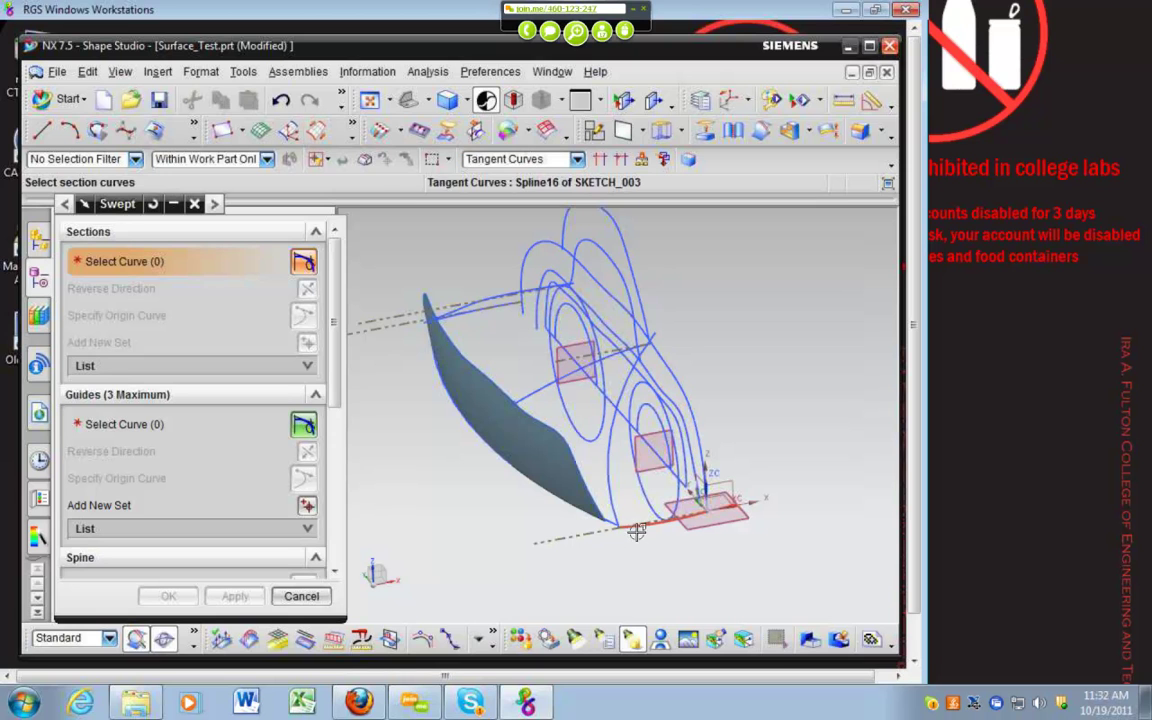
left_click(636, 528)
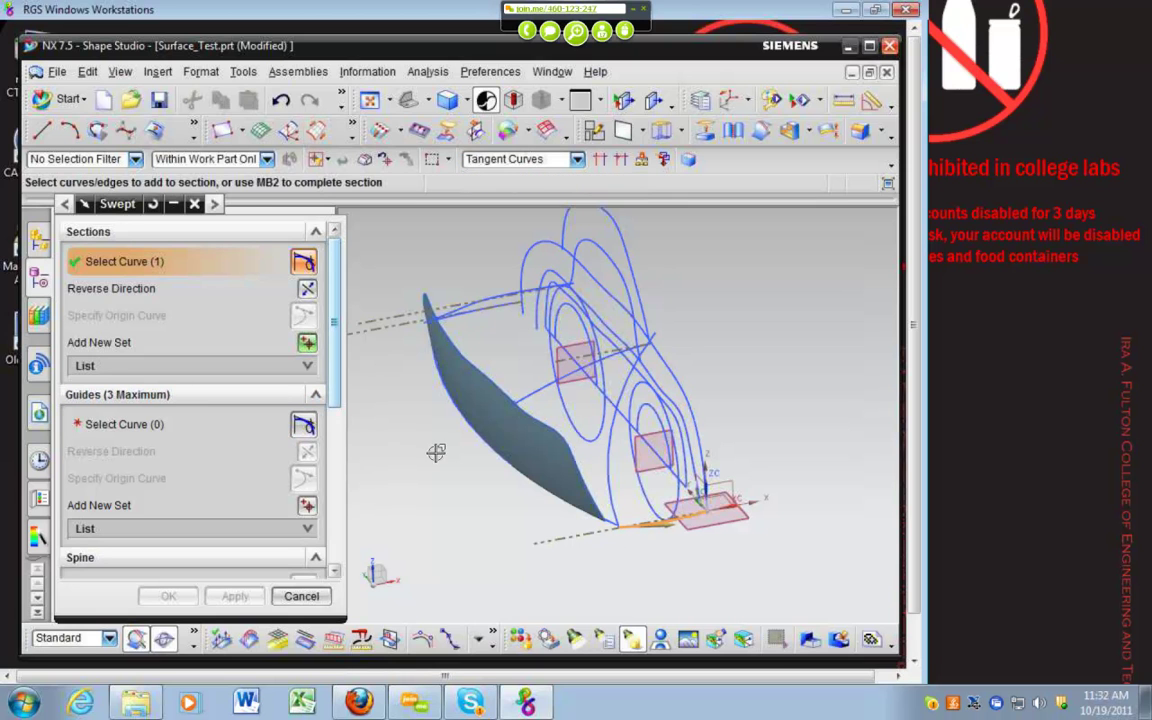
middle_click(555, 387)
left_click(561, 392)
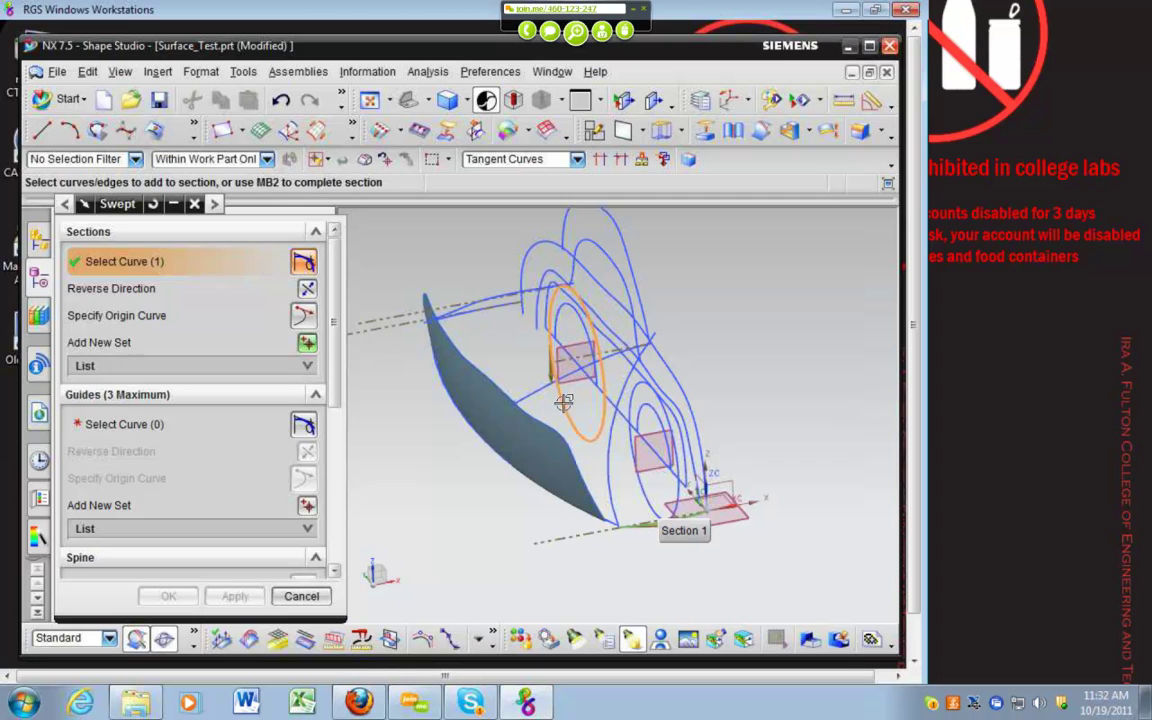
left_click(564, 402, "shift")
left_click(545, 388)
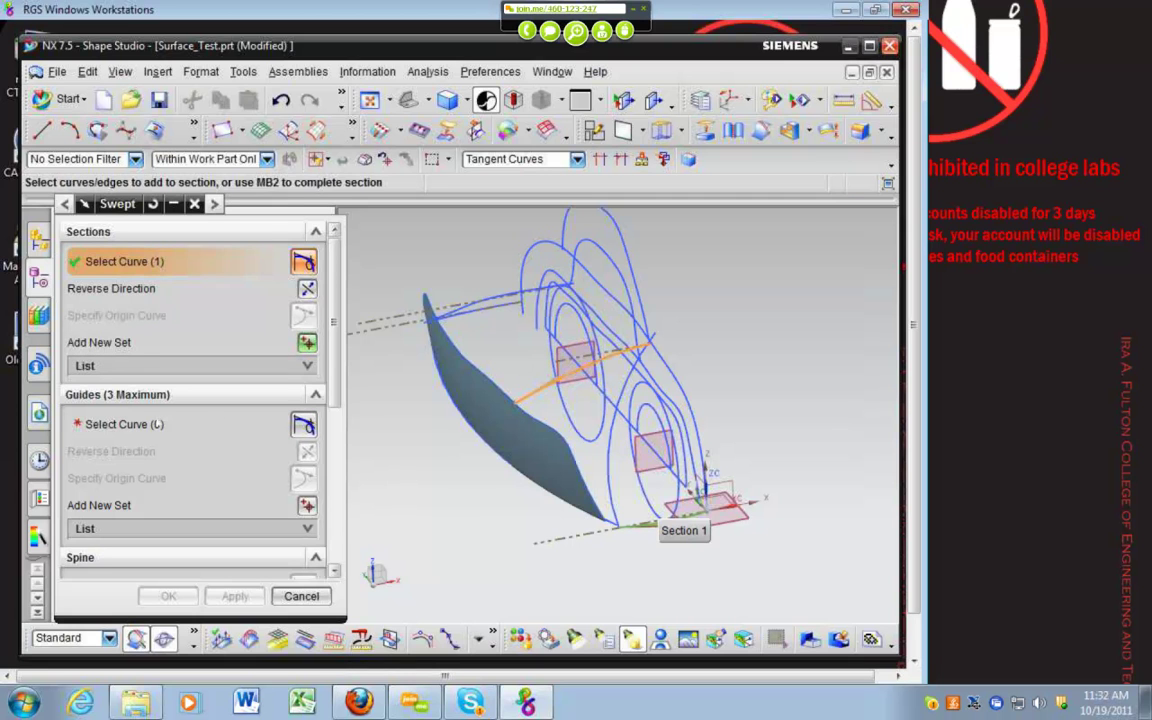
middle_click(522, 409)
left_click(578, 457)
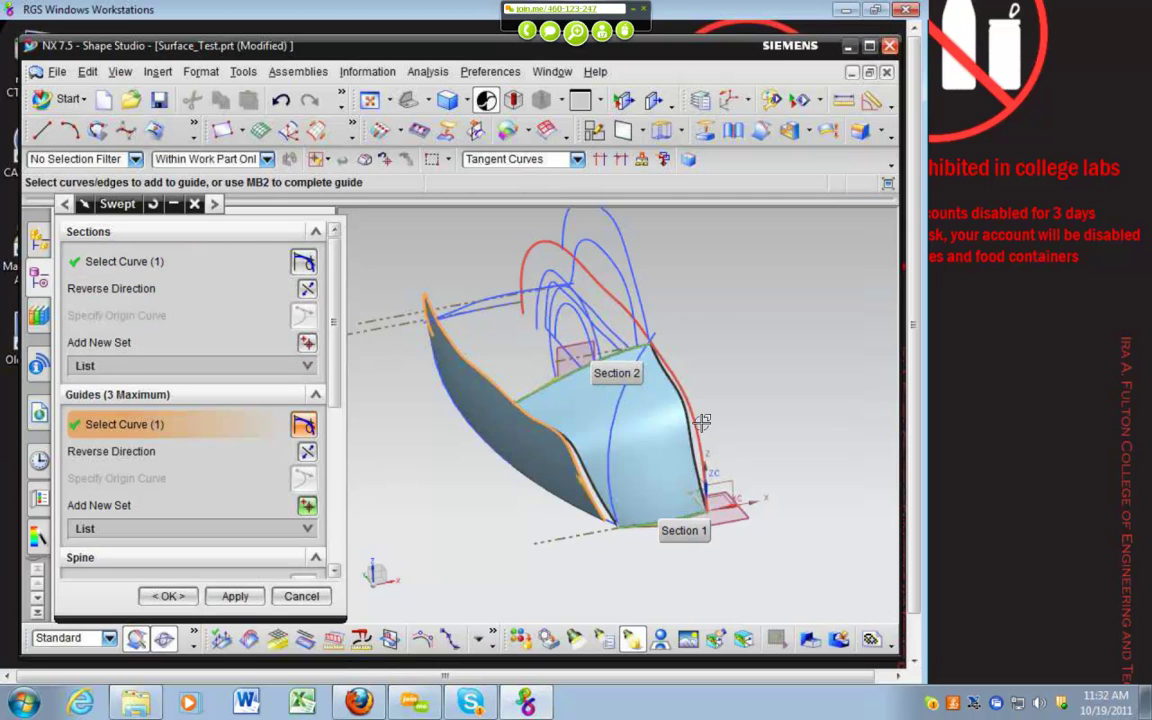
left_click(699, 423)
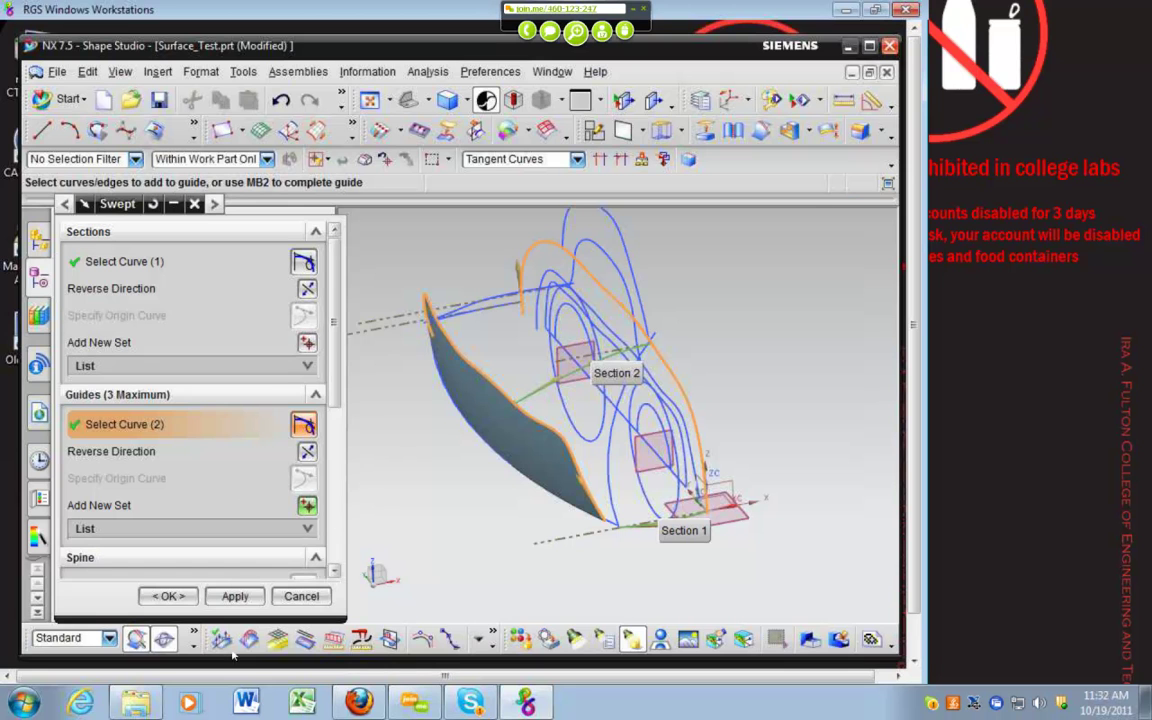
left_click(152, 204)
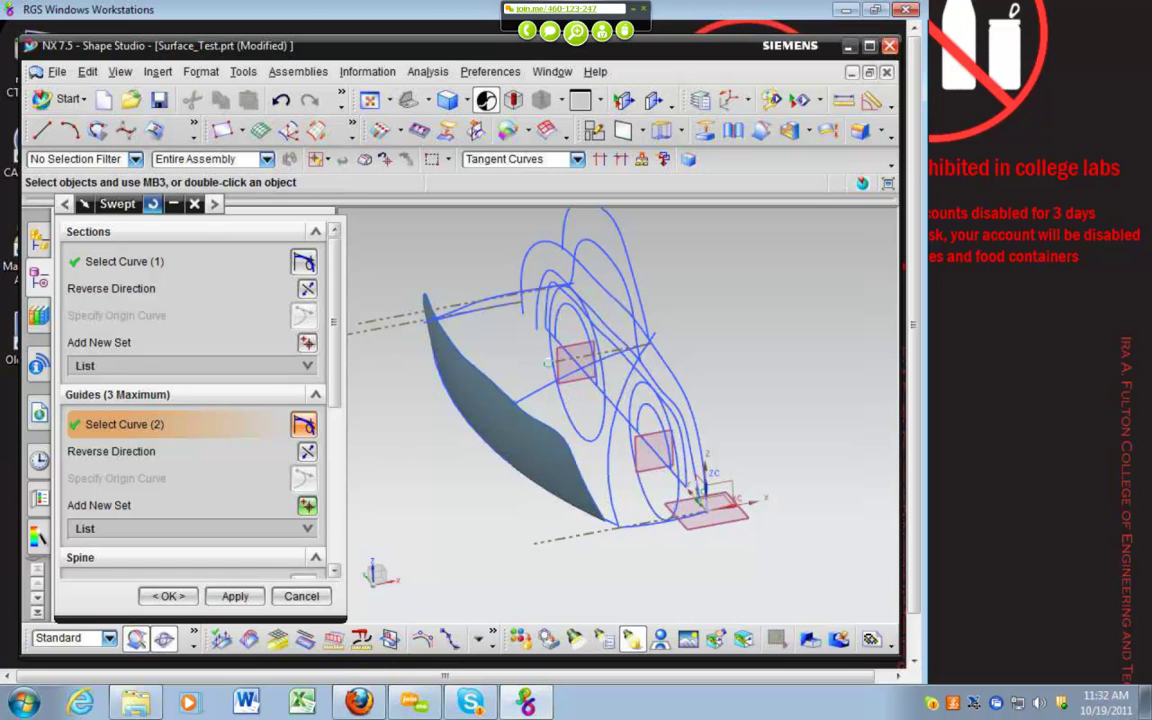
Create a Swept surface from the front and middle cross-section splines, using the side sheet's upper edge and center profile as separate guides
left_click(625, 522)
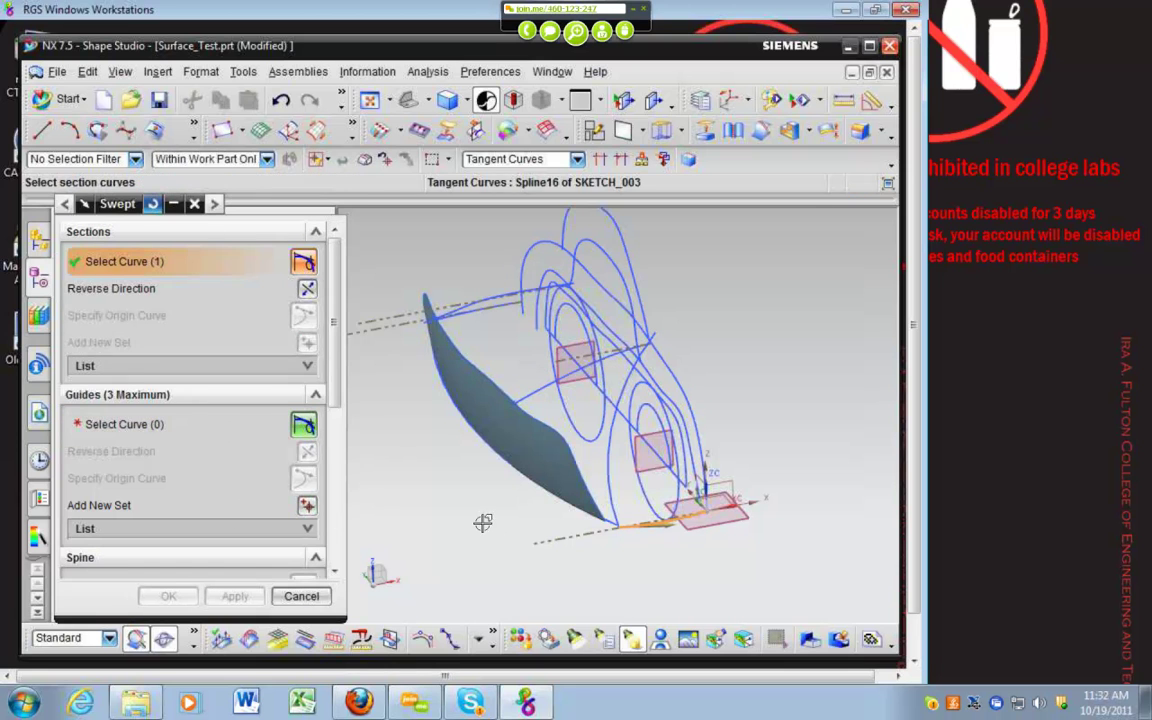
left_click(538, 386)
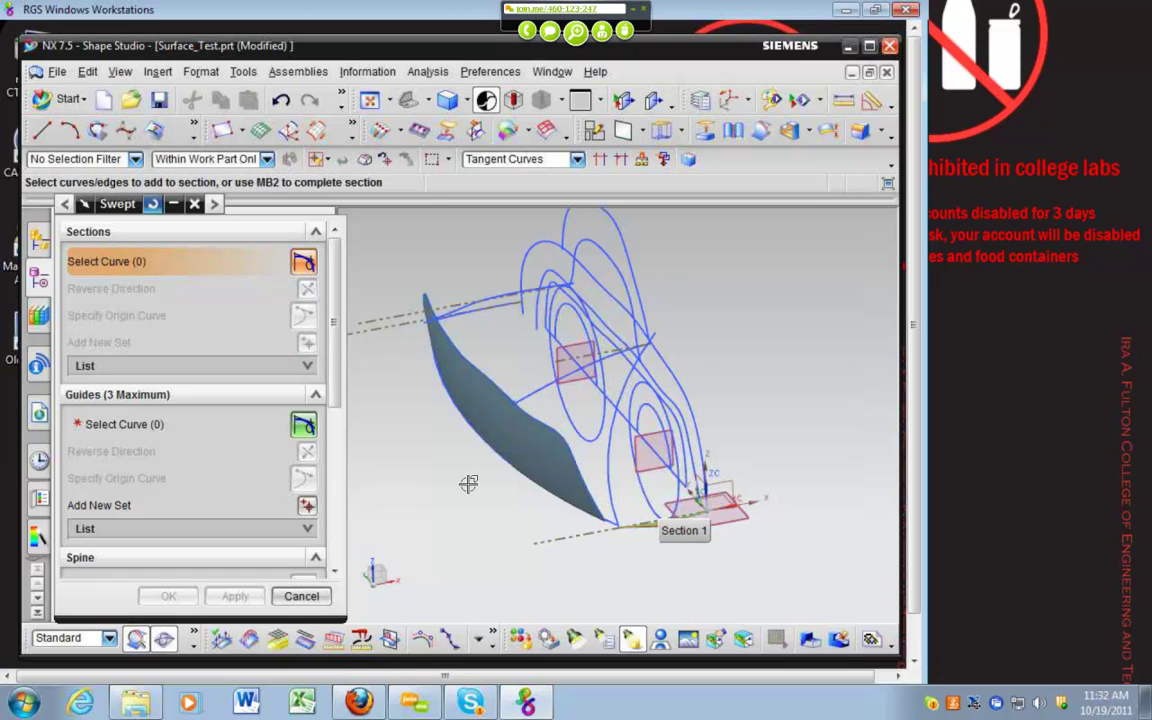
left_click(160, 425)
left_click(557, 430)
middle_click(506, 527)
left_click(703, 437)
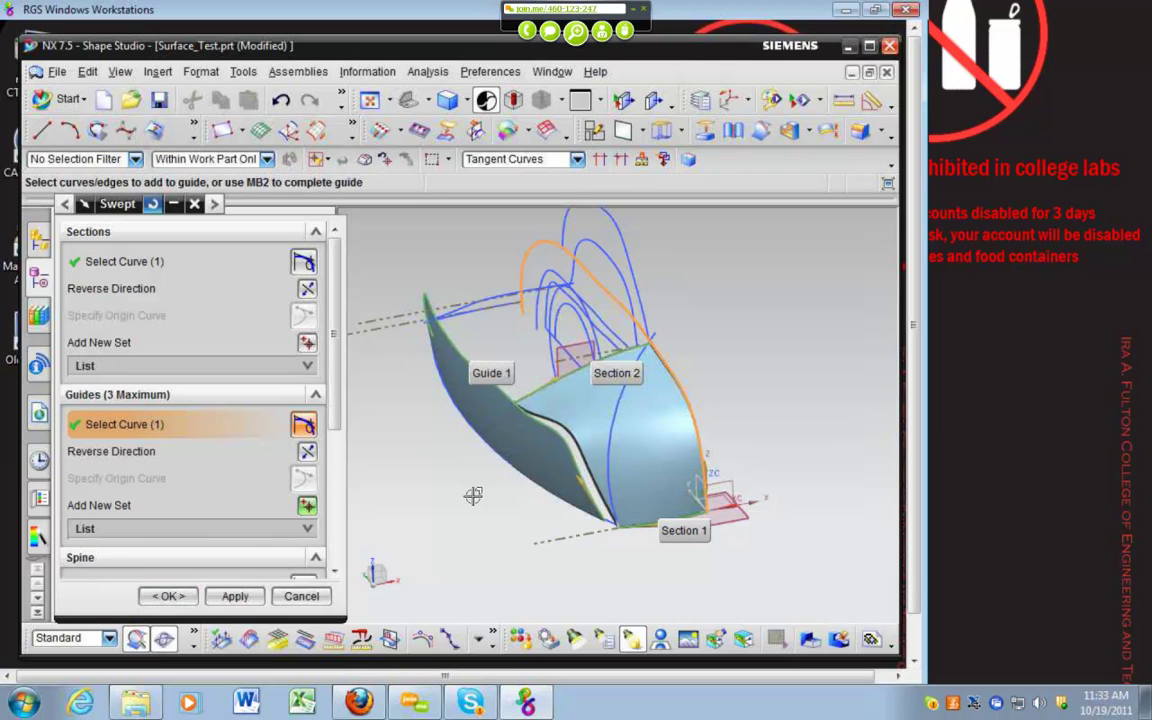
left_click(157, 596)
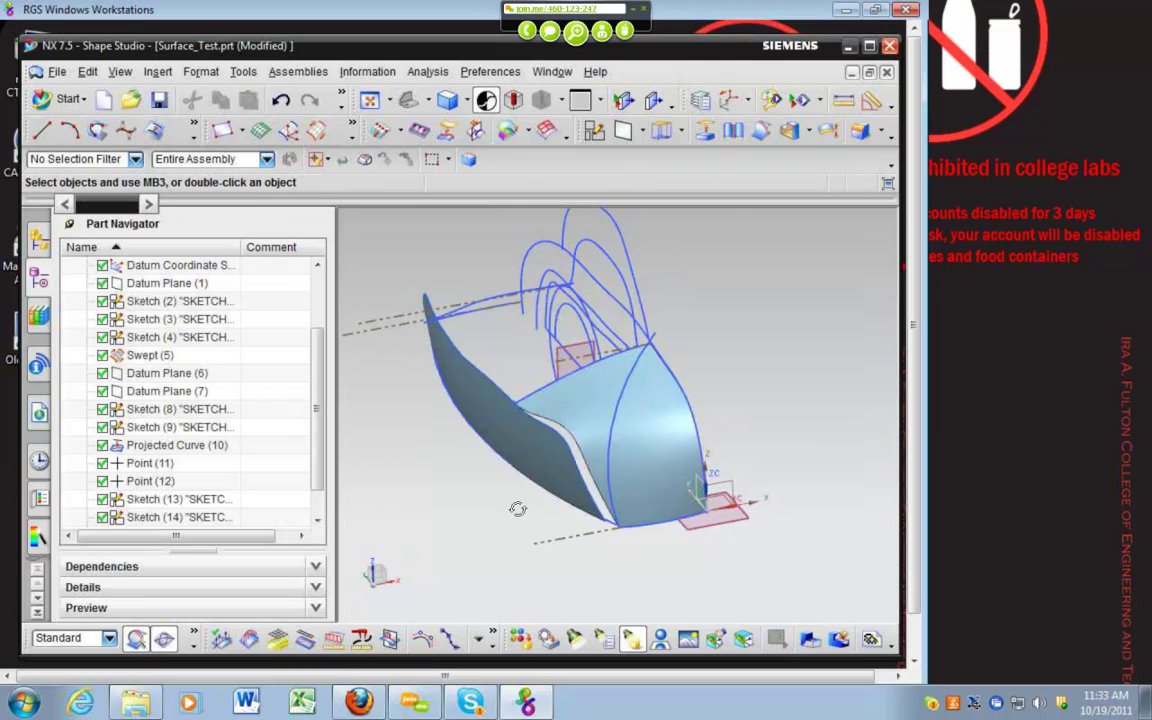
Create a second Swept surface from the middle to the third cross-section spline, guided separately by the side sheet's upper edge and the center profile
mouse_move(517, 507)
middle_mouse_down()
mouse_move(482, 512)
mouse_move(532, 514)
mouse_move(547, 534)
mouse_move(489, 512)
mouse_move(495, 520)
middle_mouse_up()
middle_click_drag(463, 478, 338, 233)
middle_click_drag(430, 378, 468, 392)
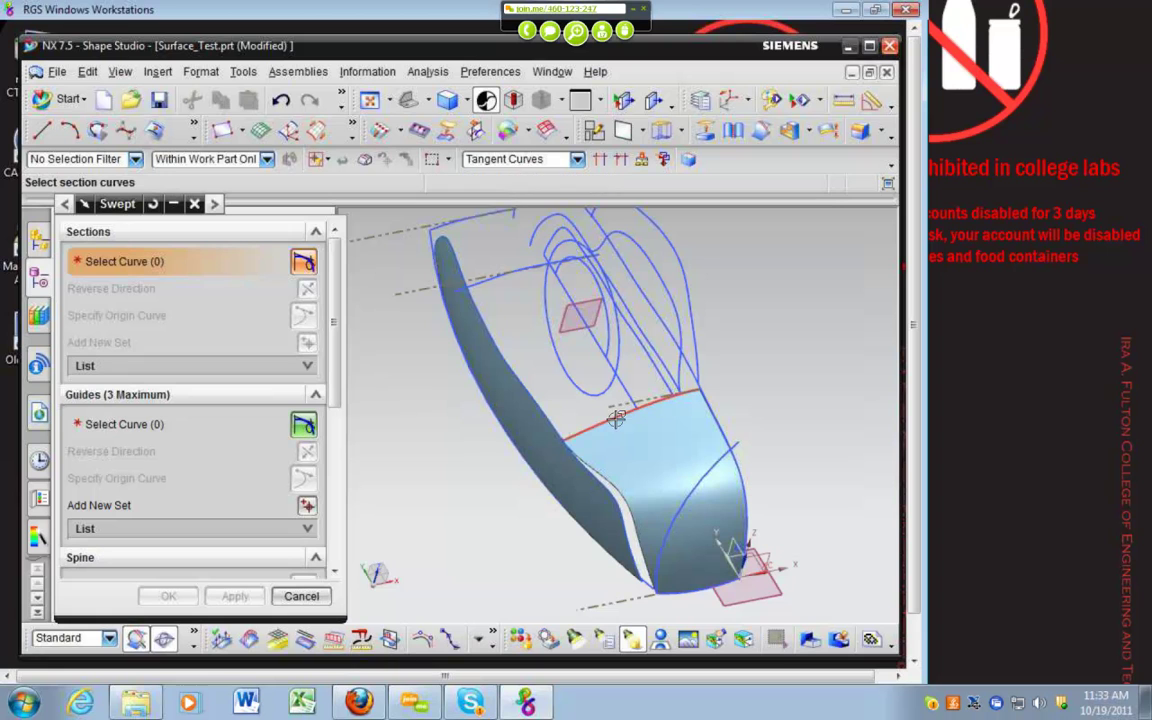
left_click(618, 416)
middle_click(471, 345)
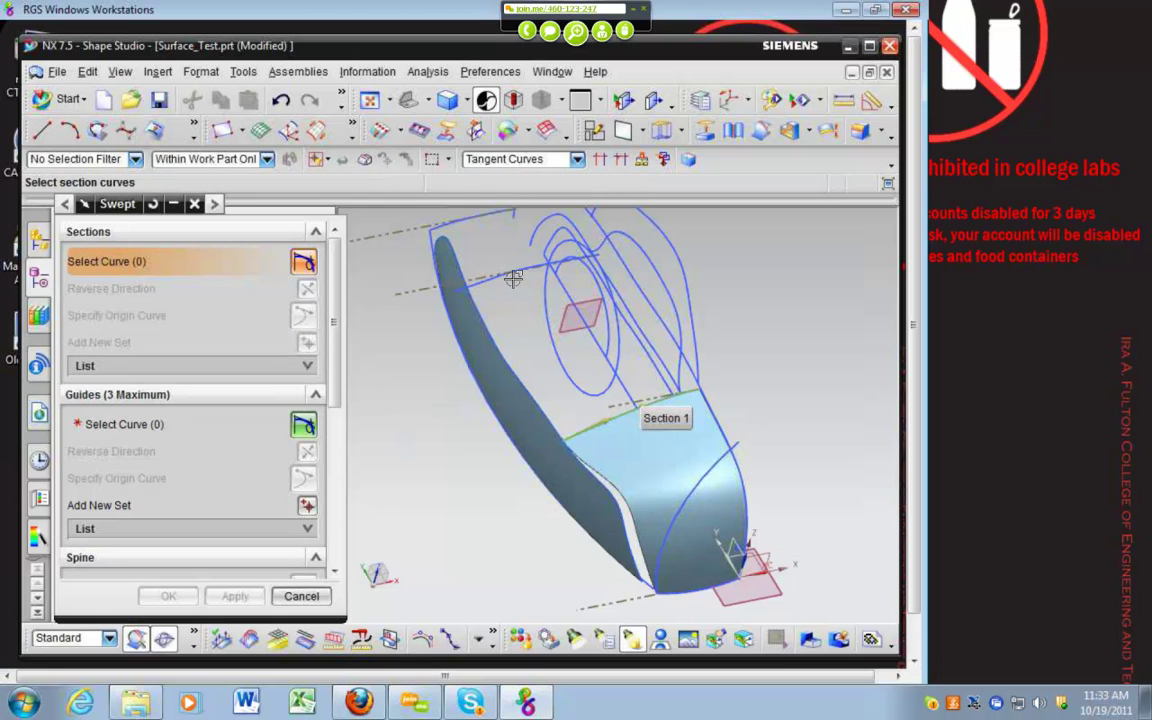
left_click(506, 274)
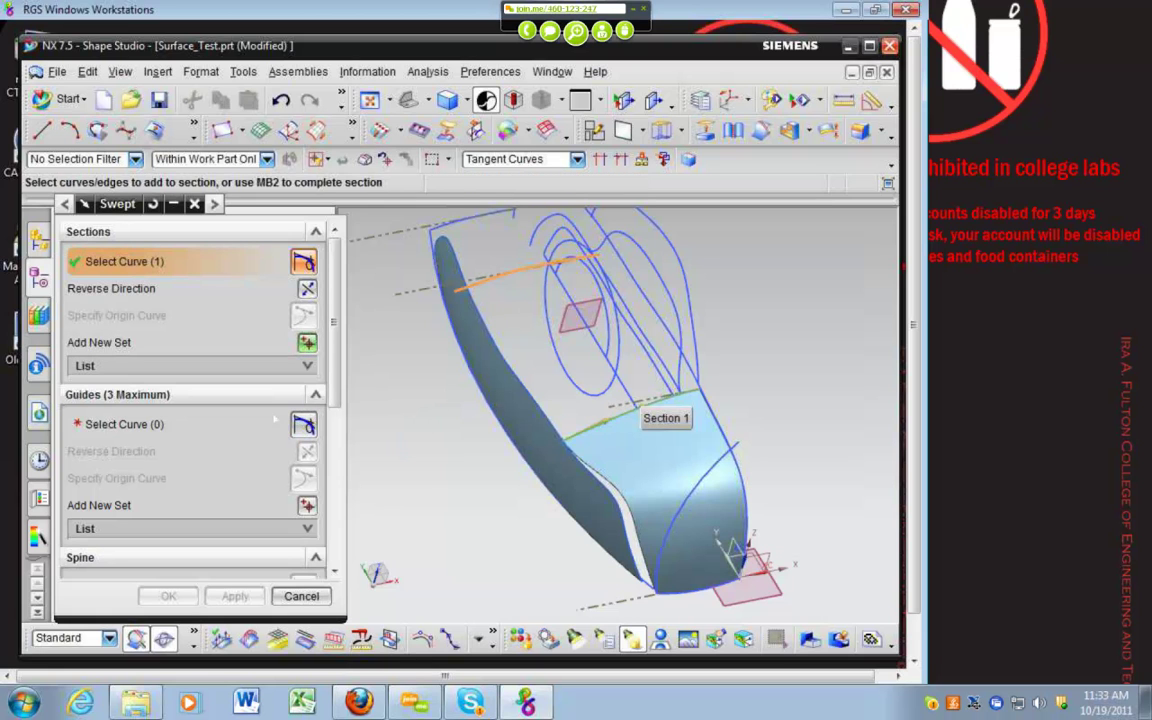
left_click(236, 421)
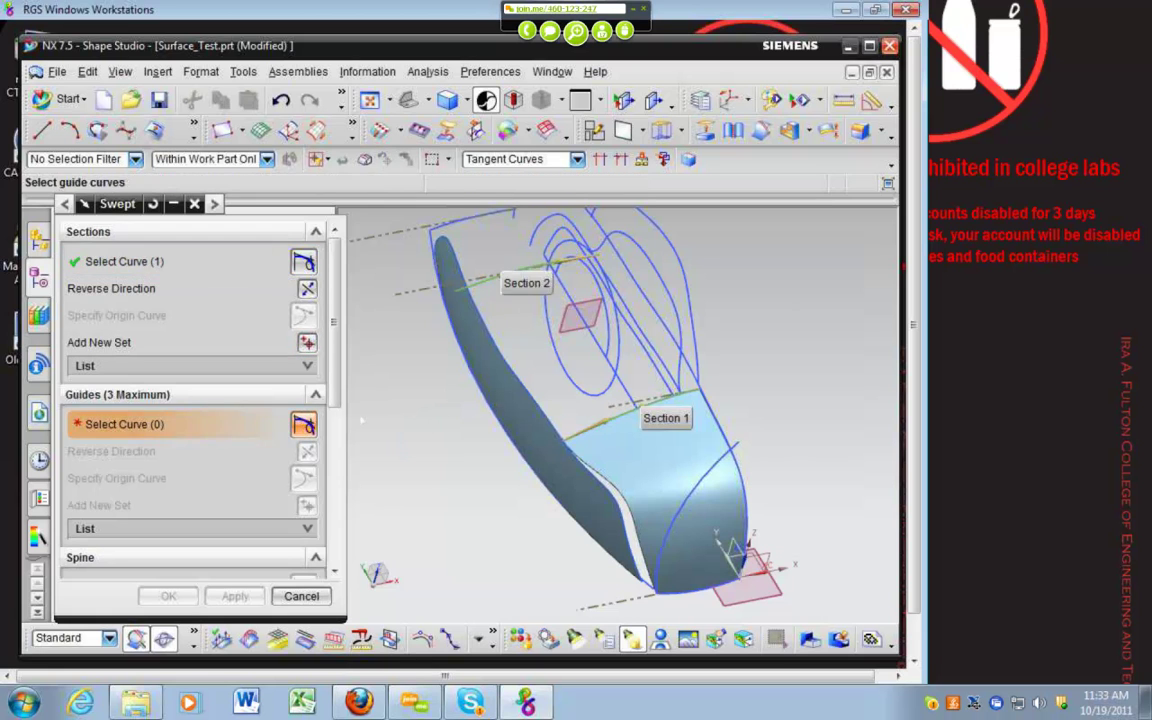
left_click(526, 384)
middle_click(433, 455)
left_click(671, 330)
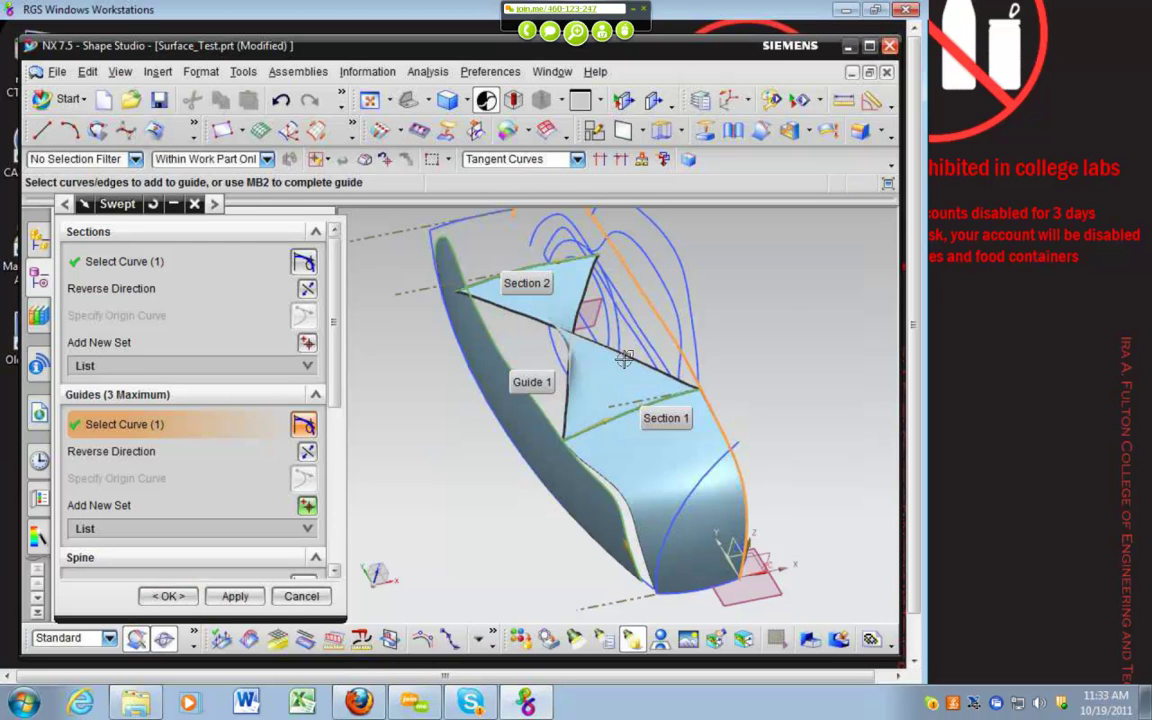
middle_click_drag(434, 456, 573, 273)
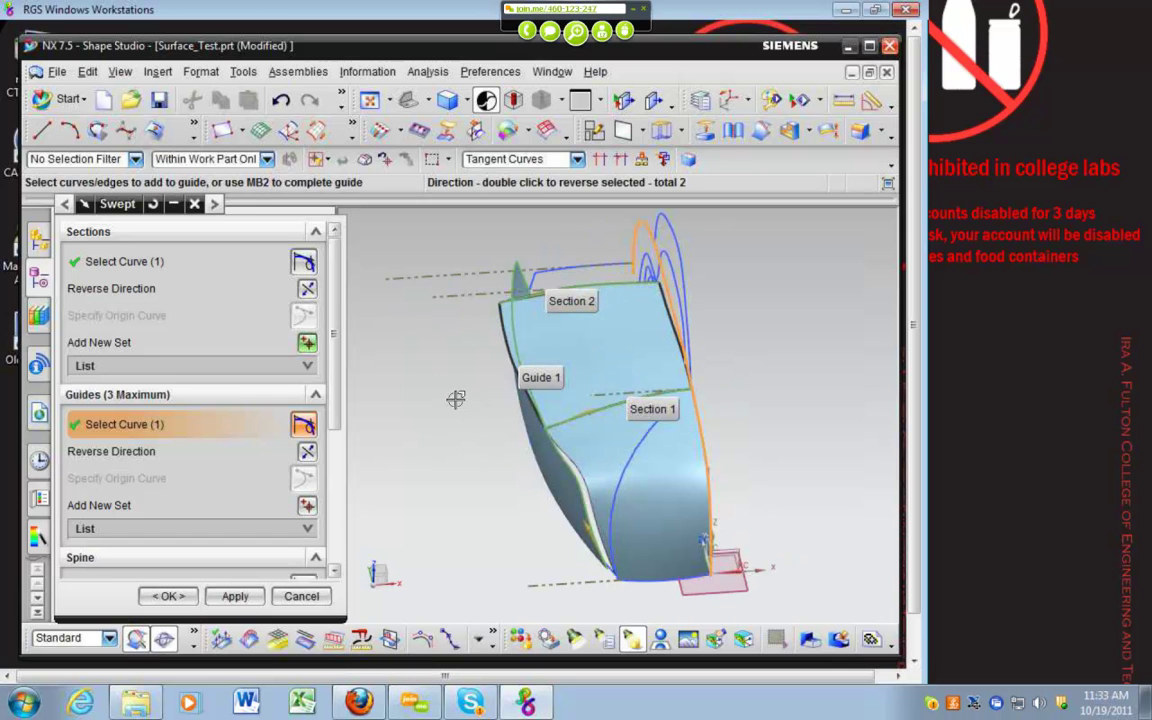
left_click(167, 596)
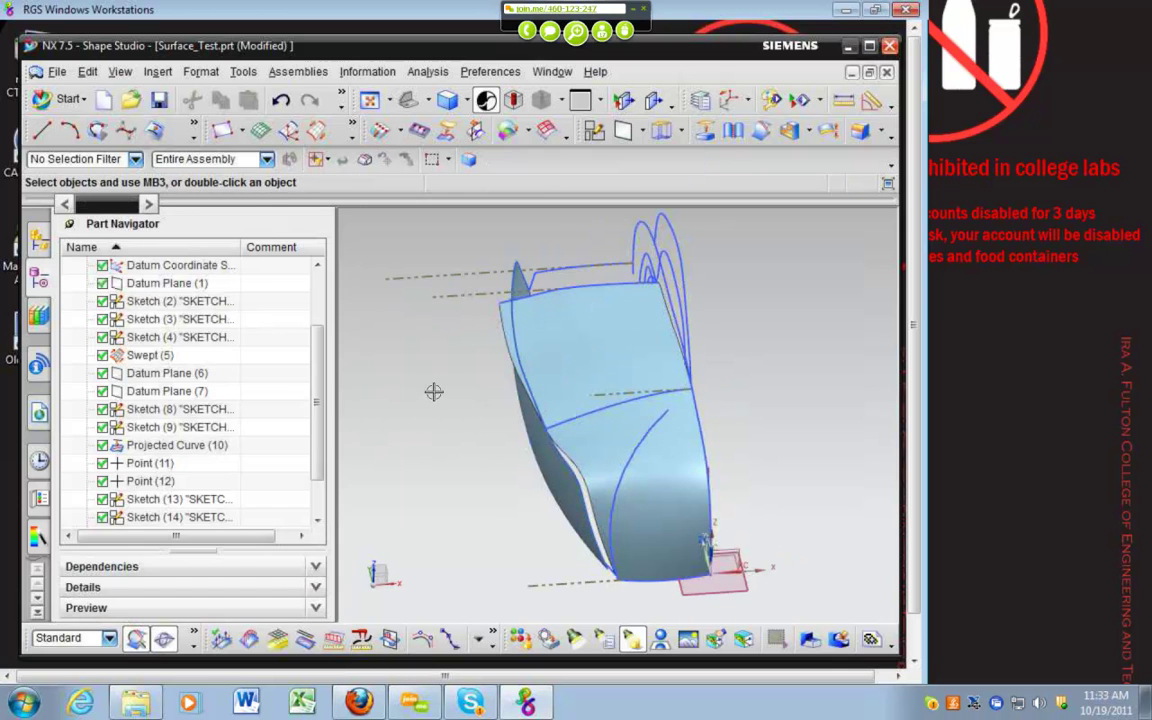
Create a third Swept surface between the tail-end and third cross-section splines, guided separately by the side sheet's upper edge and the center profile
middle_click_drag(437, 383, 474, 398)
middle_click_drag(811, 338, 808, 380)
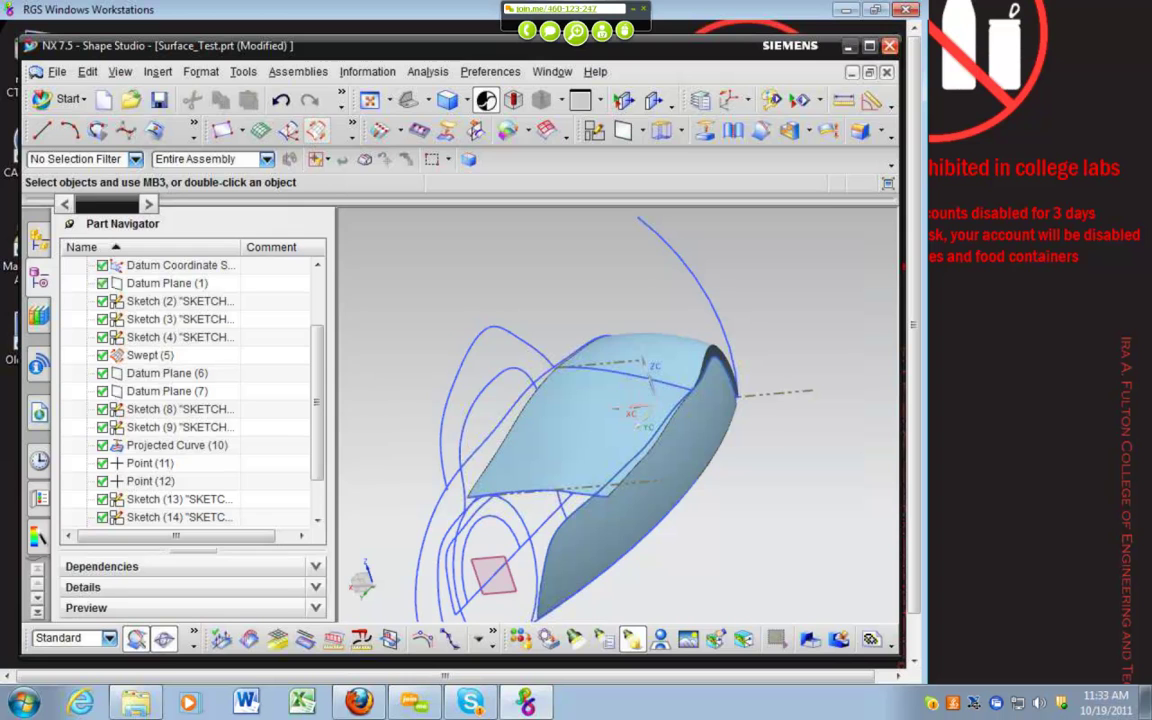
middle_click_drag(370, 449, 373, 404)
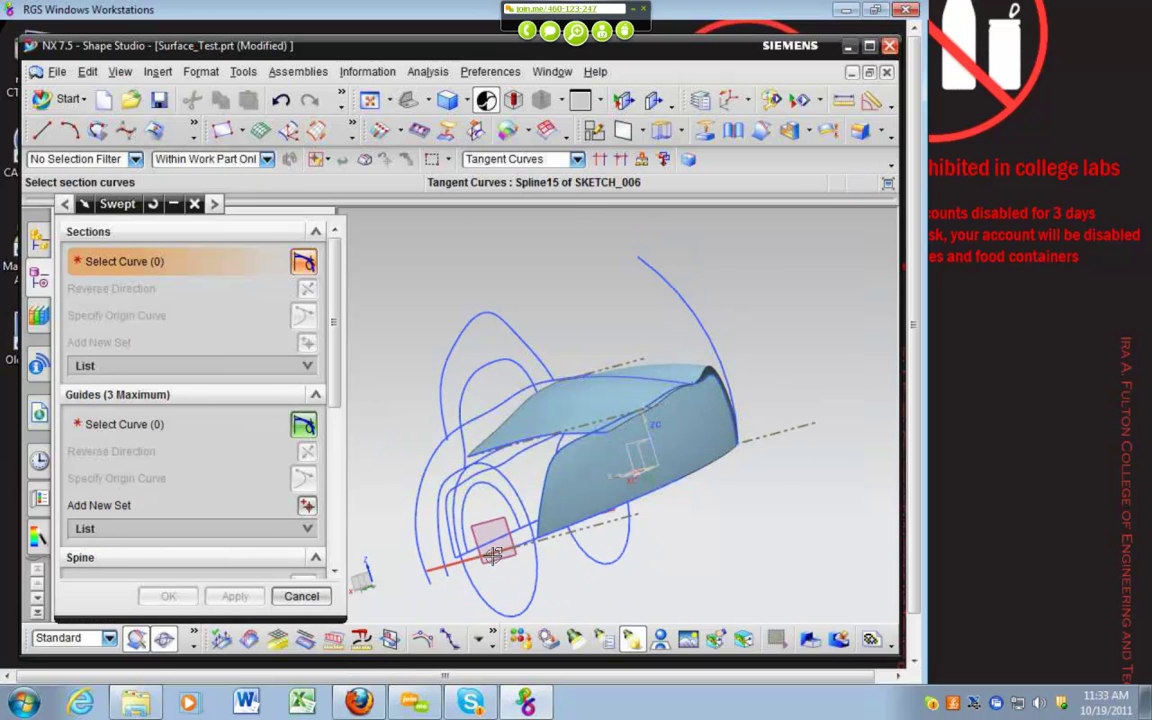
left_click(493, 555)
middle_click(437, 406)
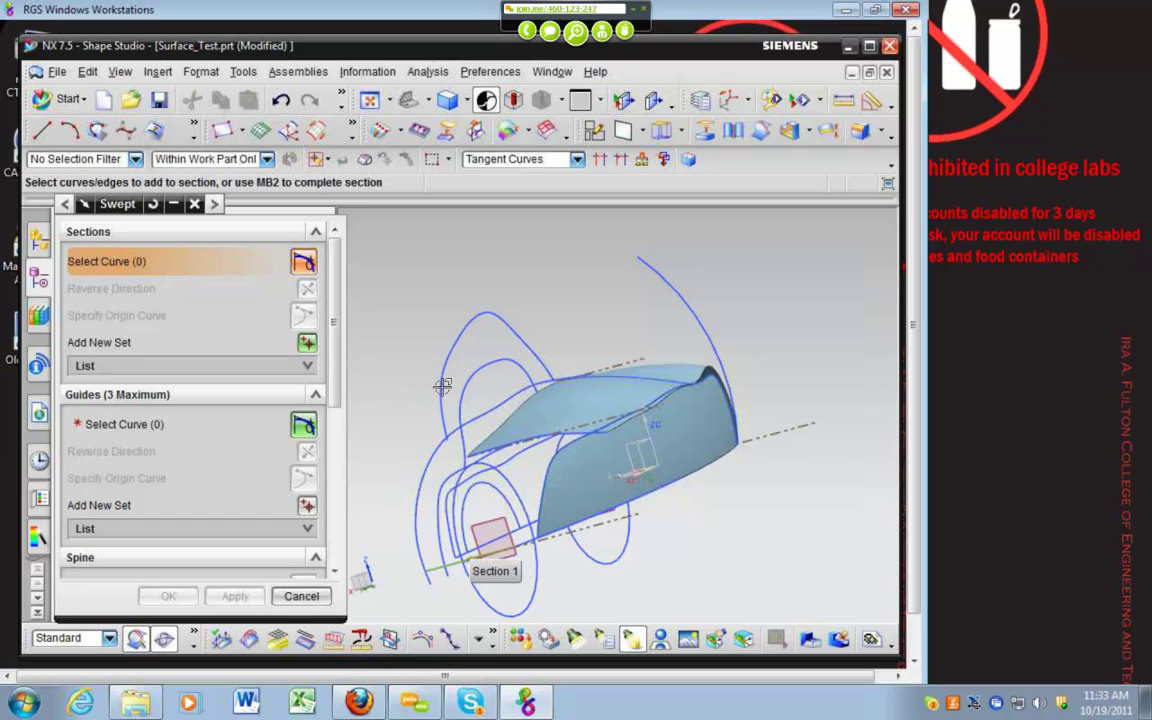
middle_click(387, 371)
middle_click(387, 371)
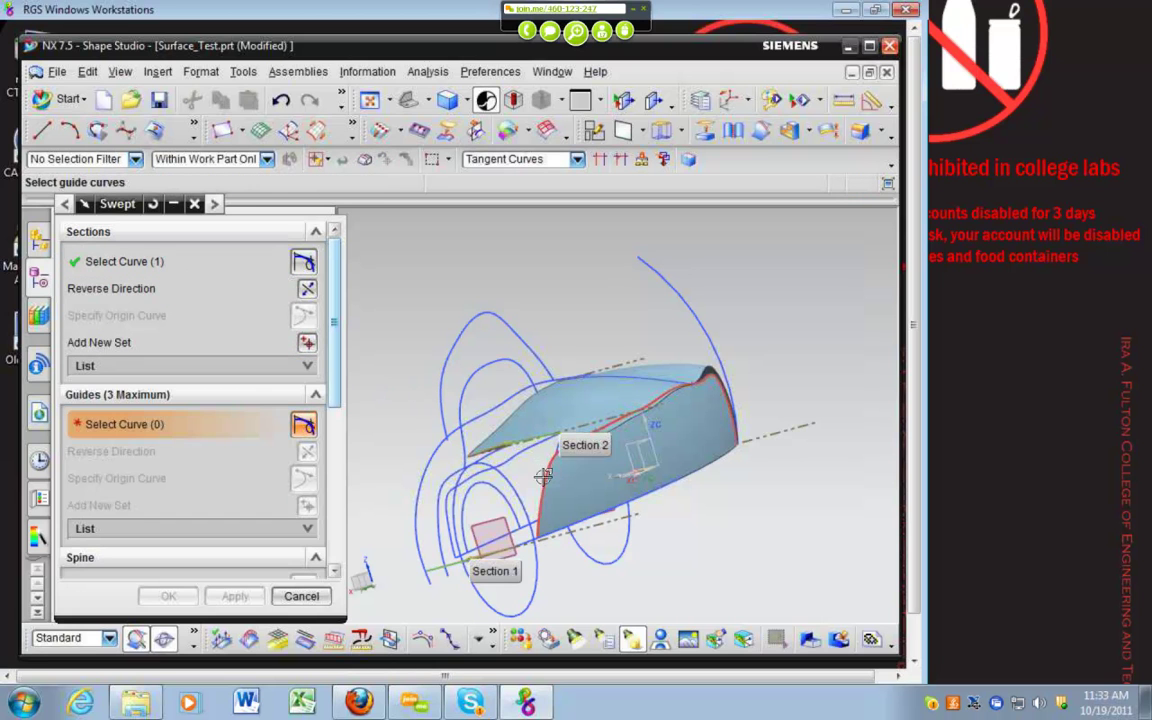
left_click(543, 476)
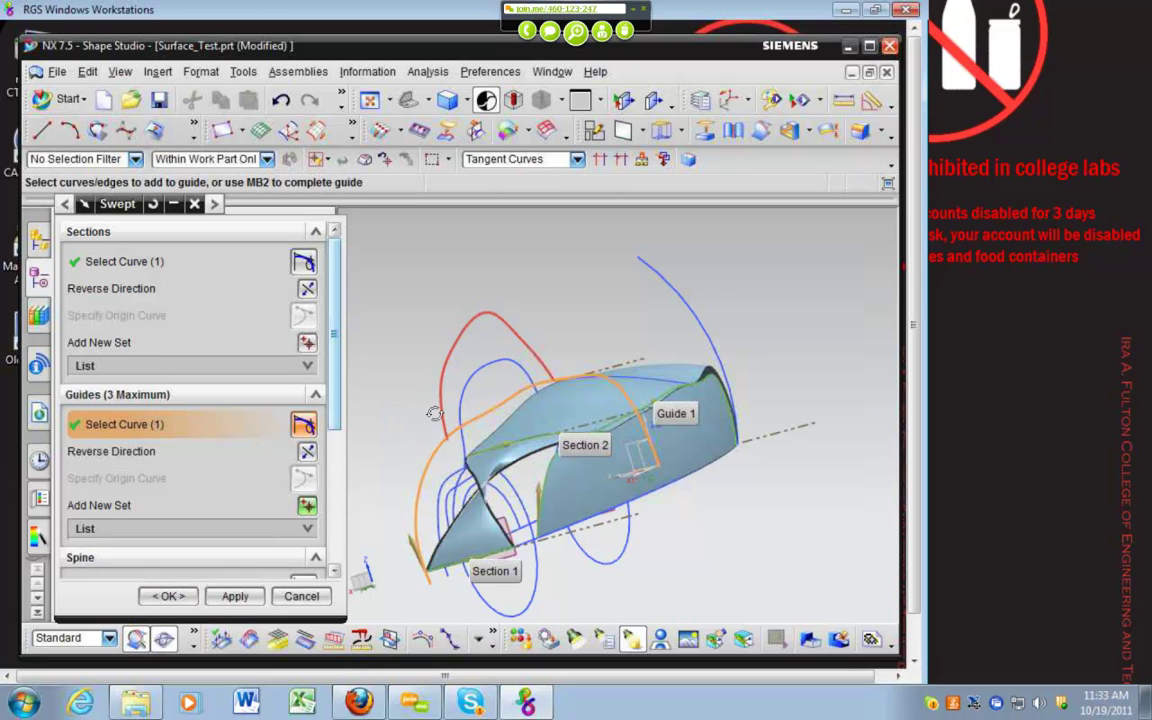
middle_click_drag(434, 414, 383, 466)
left_click(168, 596)
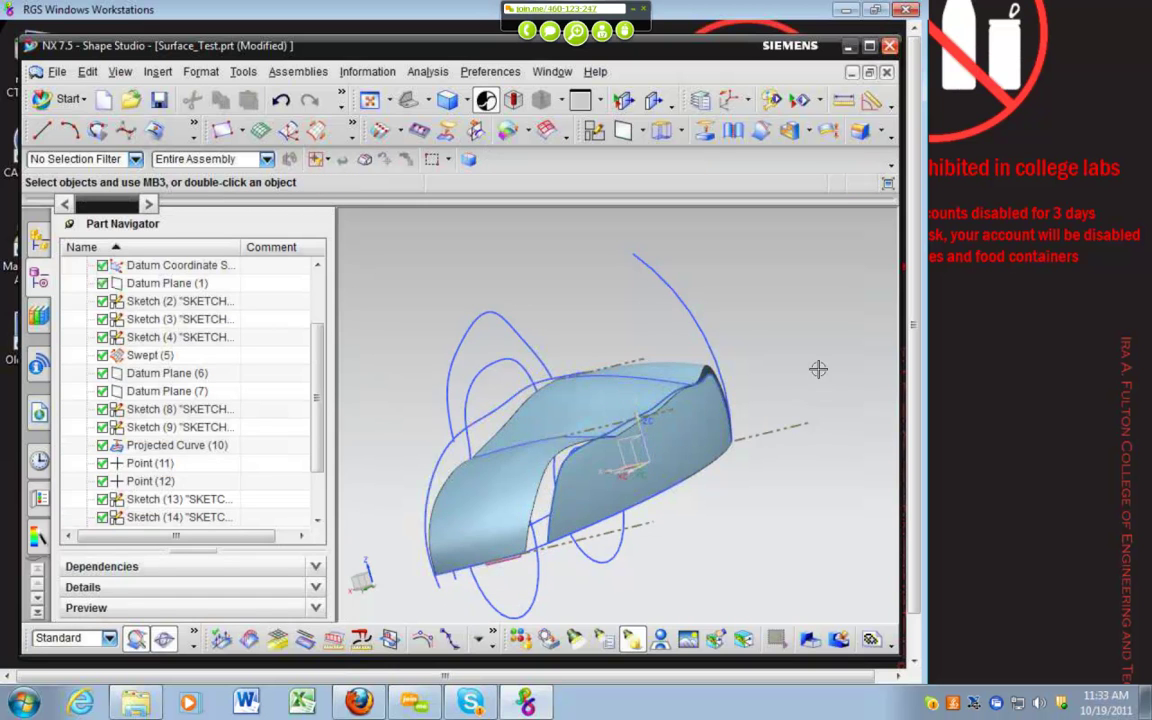
Create a Bridge Curve from the outer end of the front cross-section spline to the front end of the side sheet's upper edge
mouse_move(817, 369)
middle_mouse_down()
mouse_move(735, 333)
mouse_move(722, 380)
mouse_move(643, 468)
mouse_move(720, 466)
mouse_move(685, 363)
mouse_move(722, 321)
mouse_move(681, 348)
mouse_move(737, 413)
mouse_move(664, 358)
mouse_move(654, 383)
mouse_move(642, 365)
mouse_move(737, 421)
middle_mouse_up()
left_click(737, 421)
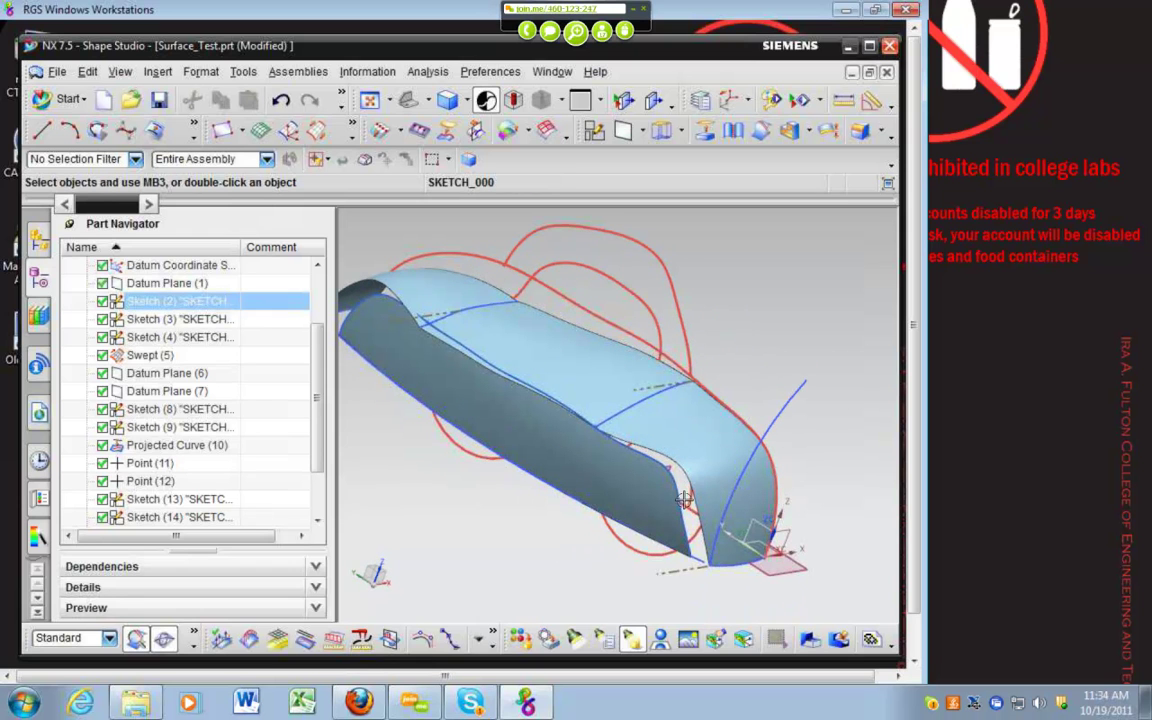
key("Escape")
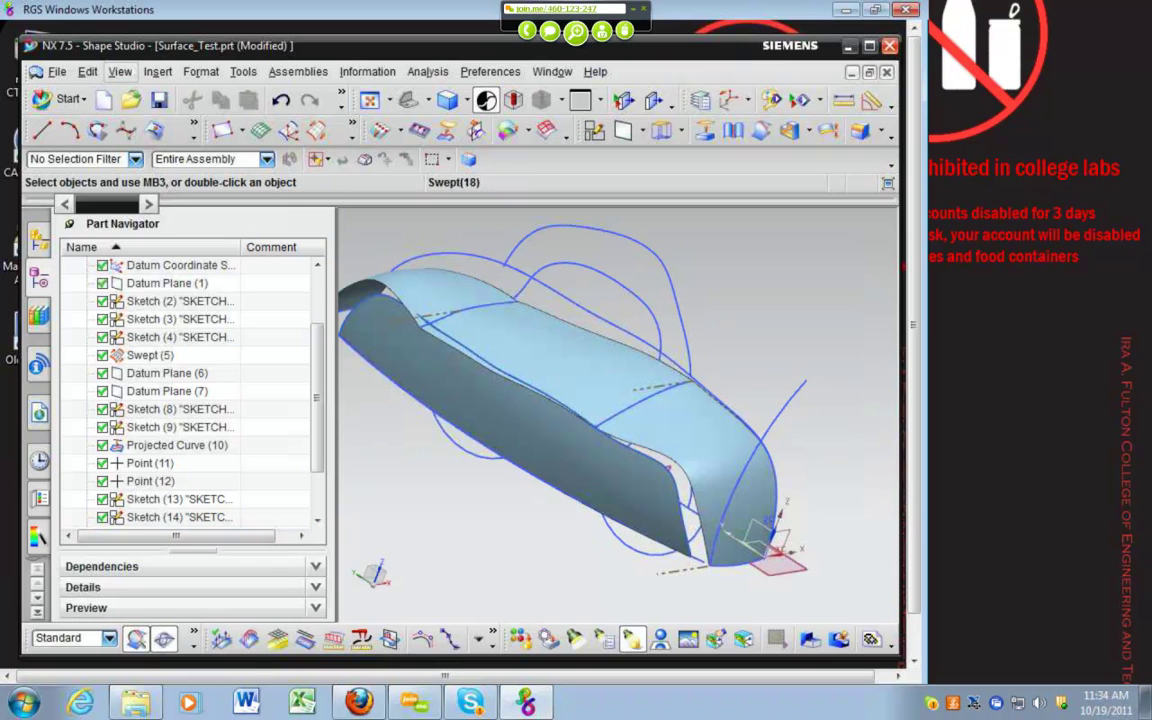
left_click(158, 71)
mouse_move(222, 256)
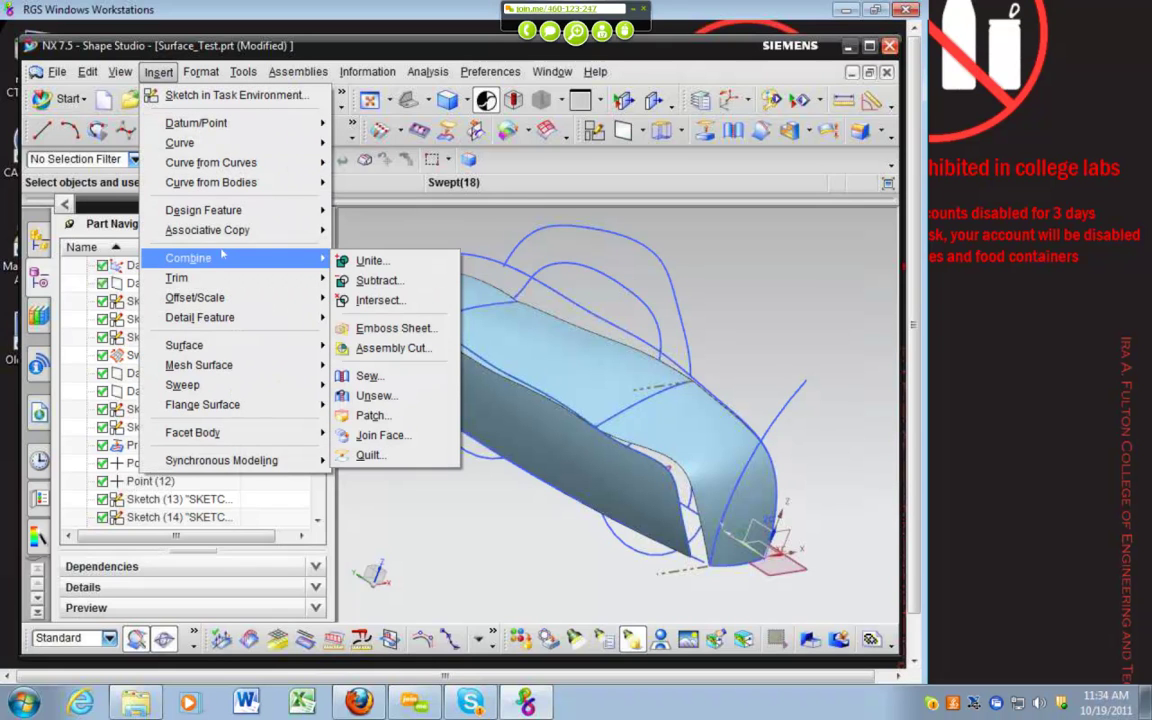
mouse_move(228, 165)
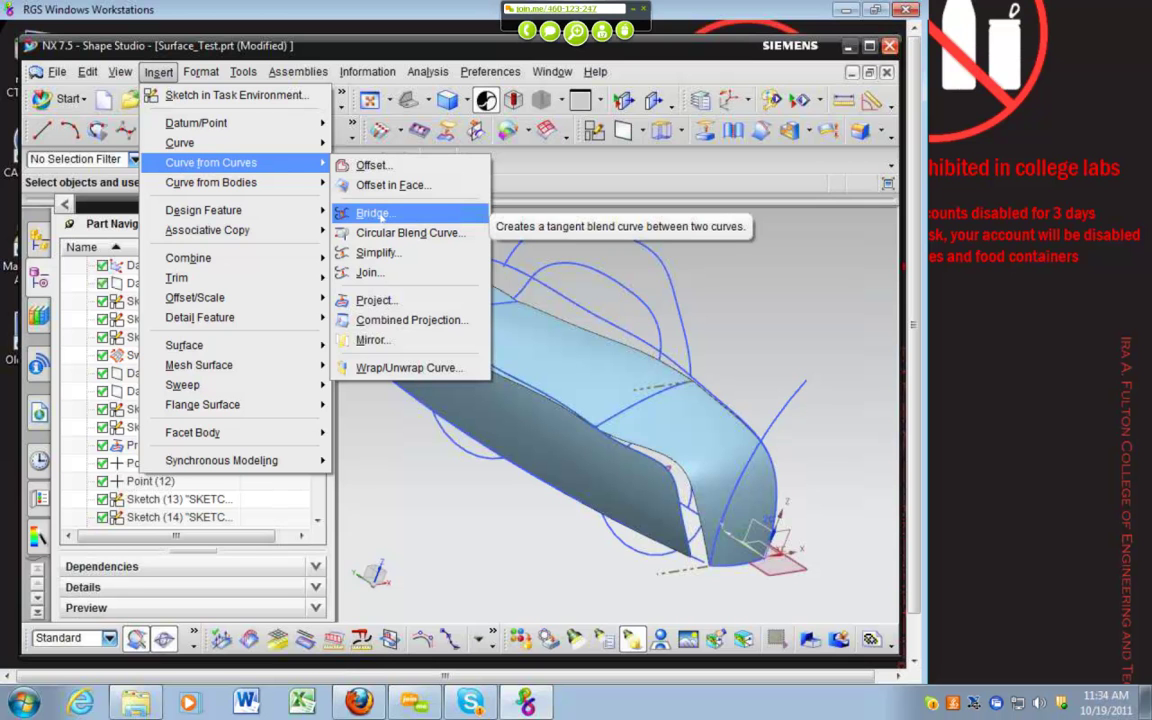
left_click(381, 206)
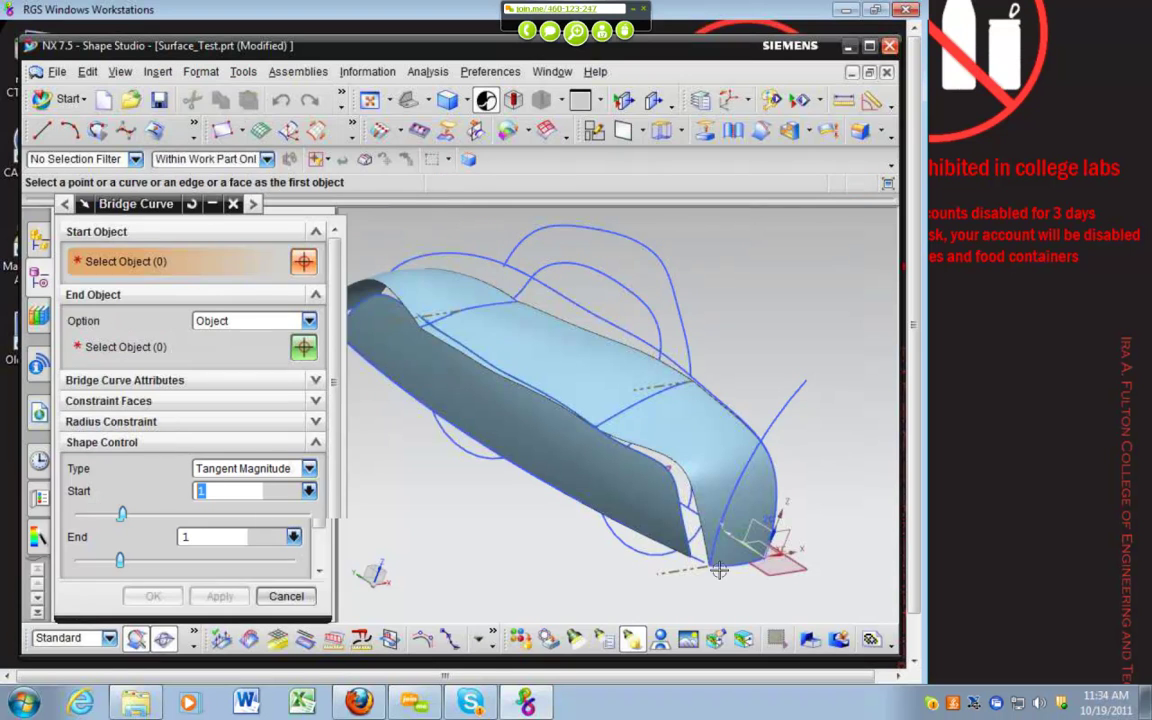
scroll(677, 565, "up", 5)
left_click(671, 550)
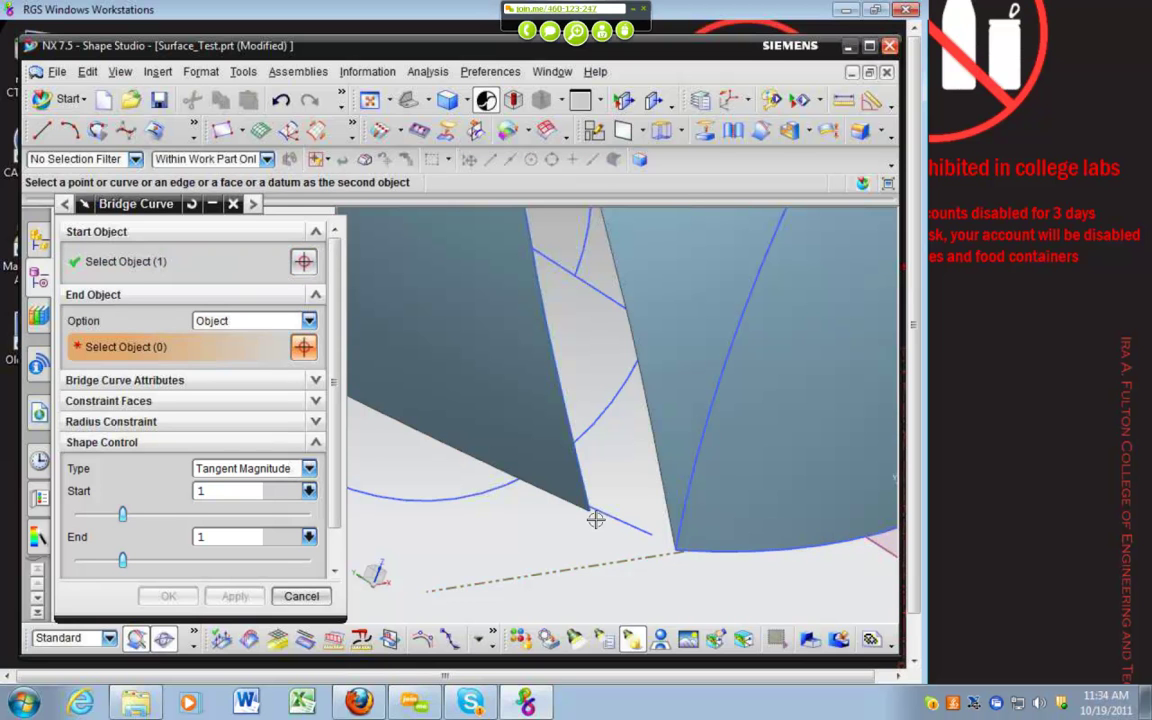
left_click(564, 519)
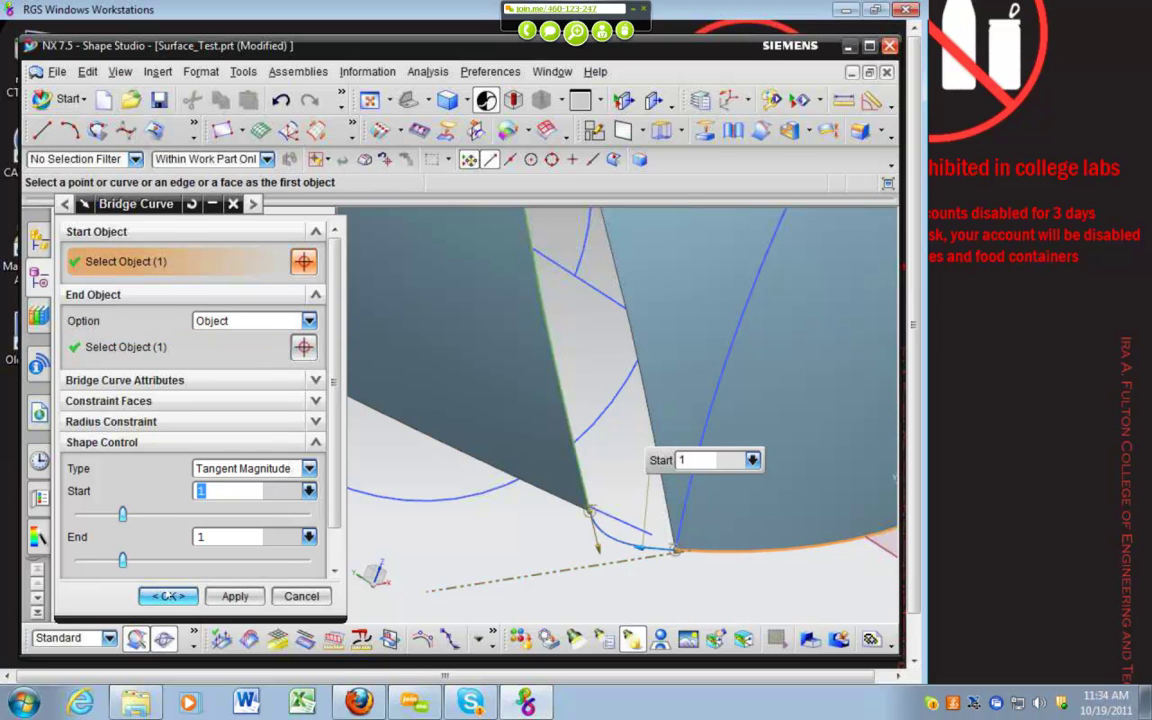
left_click(170, 595)
Bridge the side sheet's edge to the tail-end cross-section spline, reducing the start tangent magnitude to about 0.17
mouse_move(468, 543)
middle_mouse_down()
mouse_move(432, 540)
mouse_move(470, 525)
mouse_move(522, 556)
mouse_move(511, 517)
mouse_move(519, 535)
mouse_move(576, 447)
mouse_move(531, 468)
middle_mouse_up()
left_click(120, 71)
left_click(158, 71)
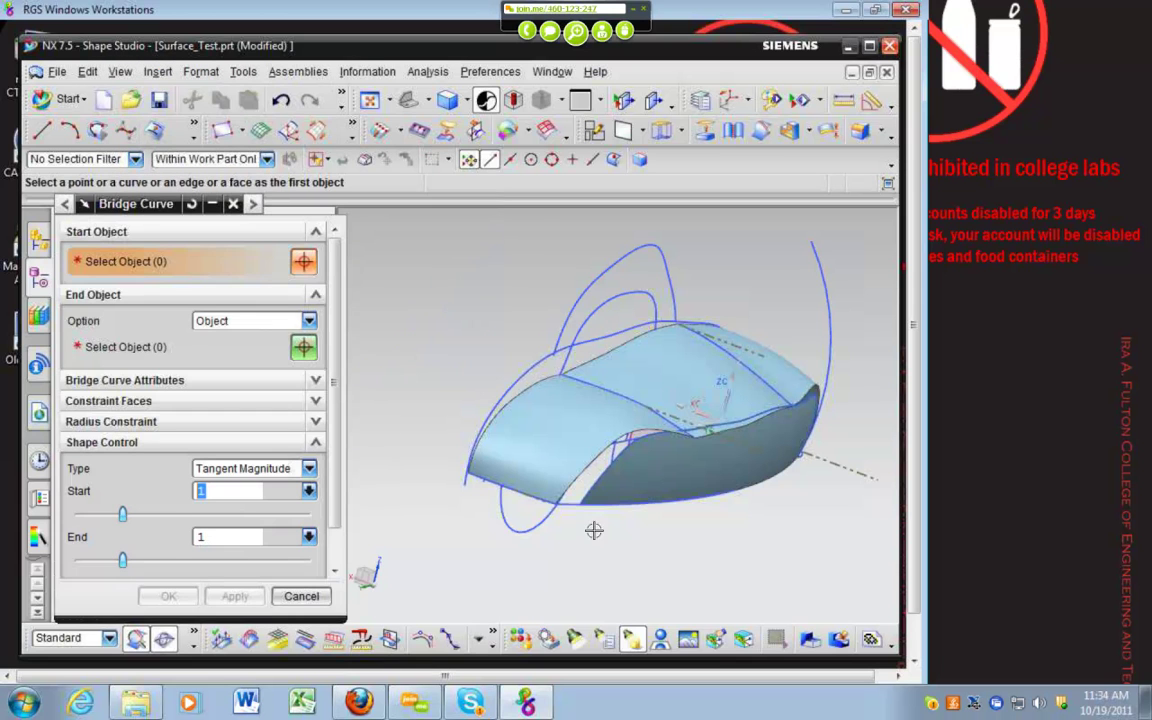
left_click(554, 458)
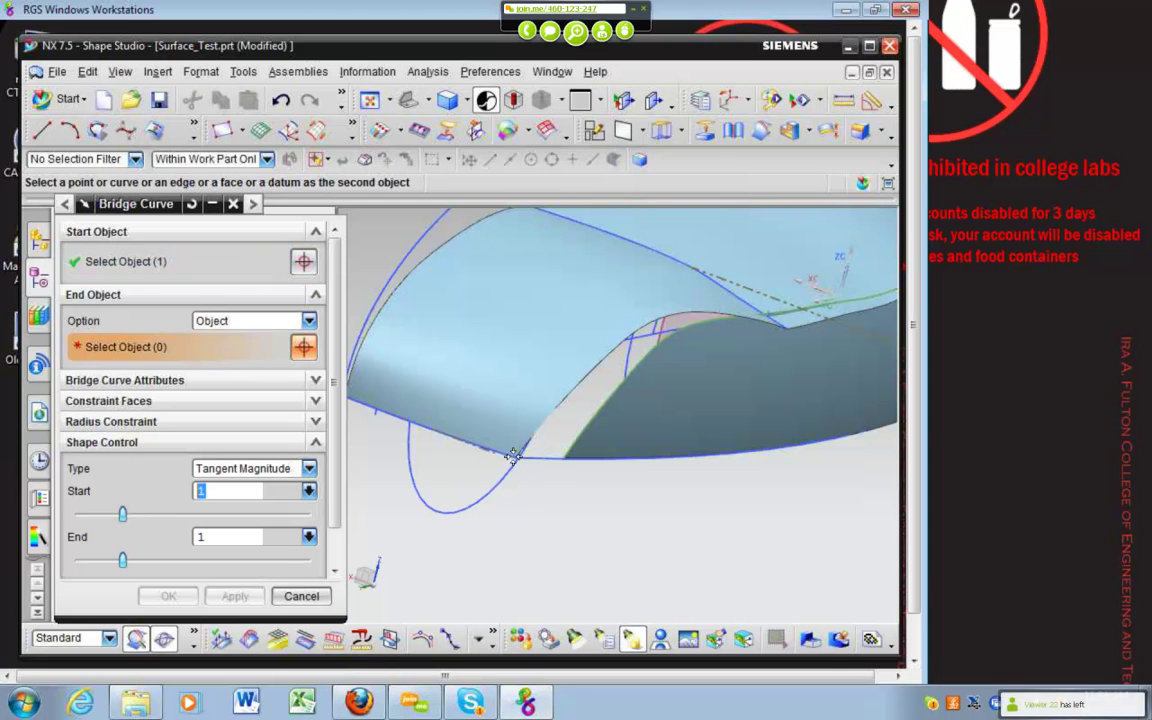
left_click(560, 456)
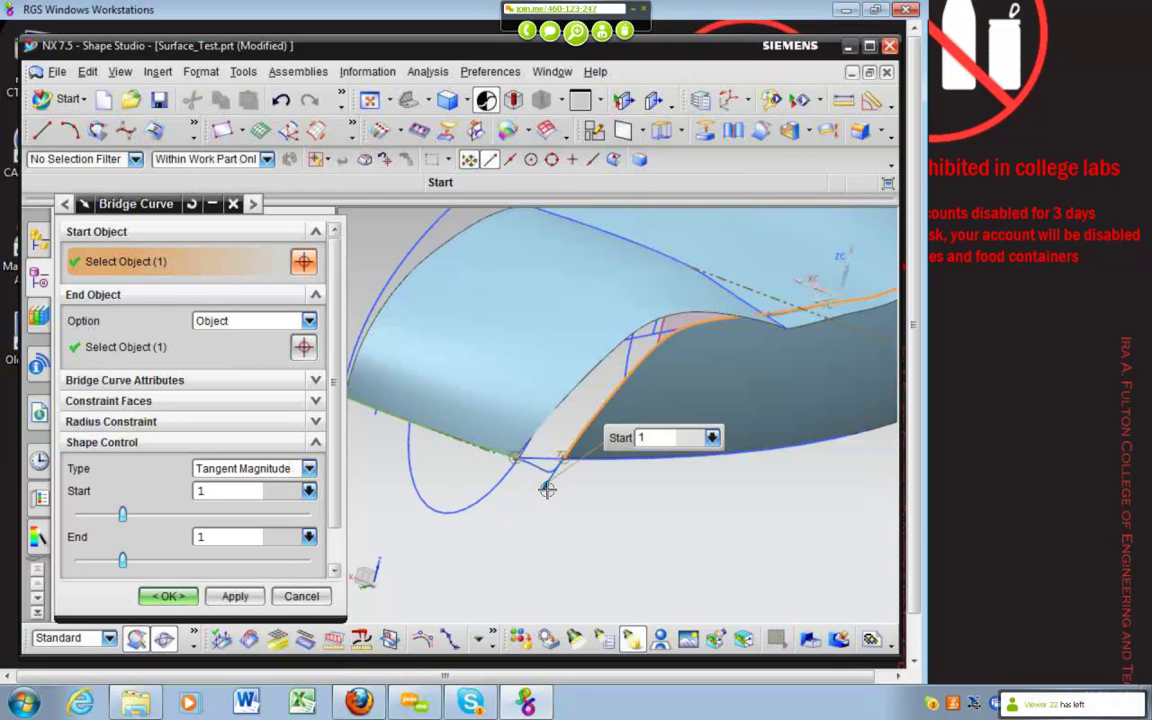
left_click_drag(547, 489, 546, 458)
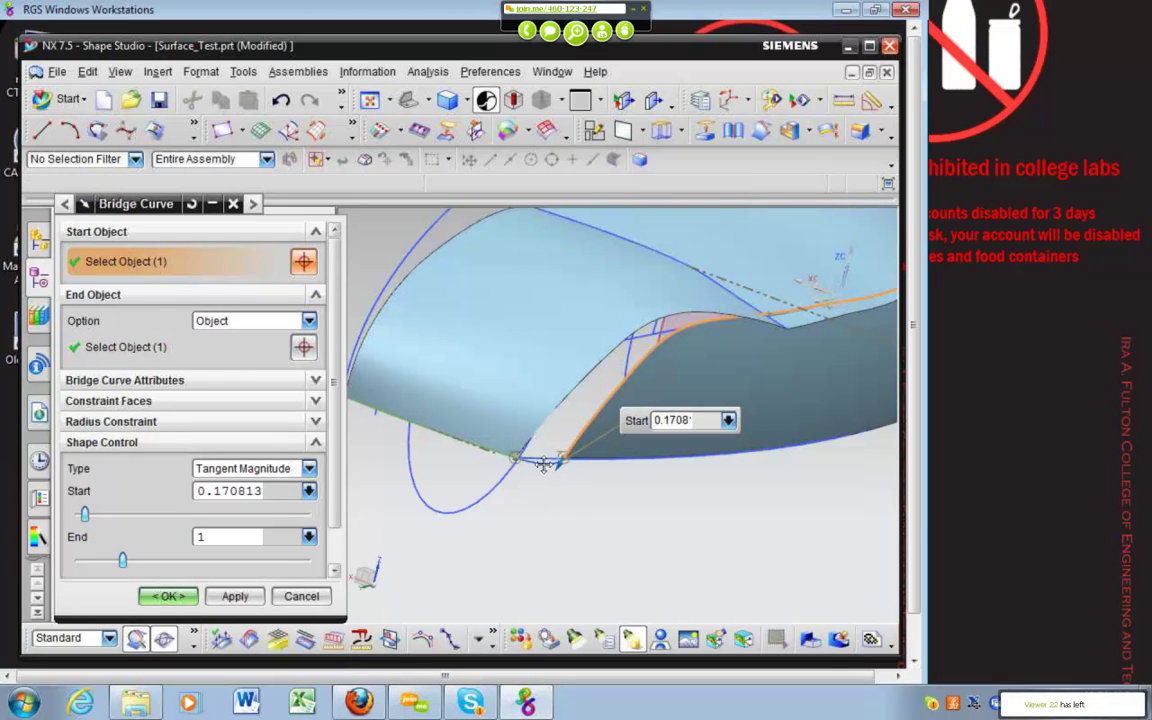